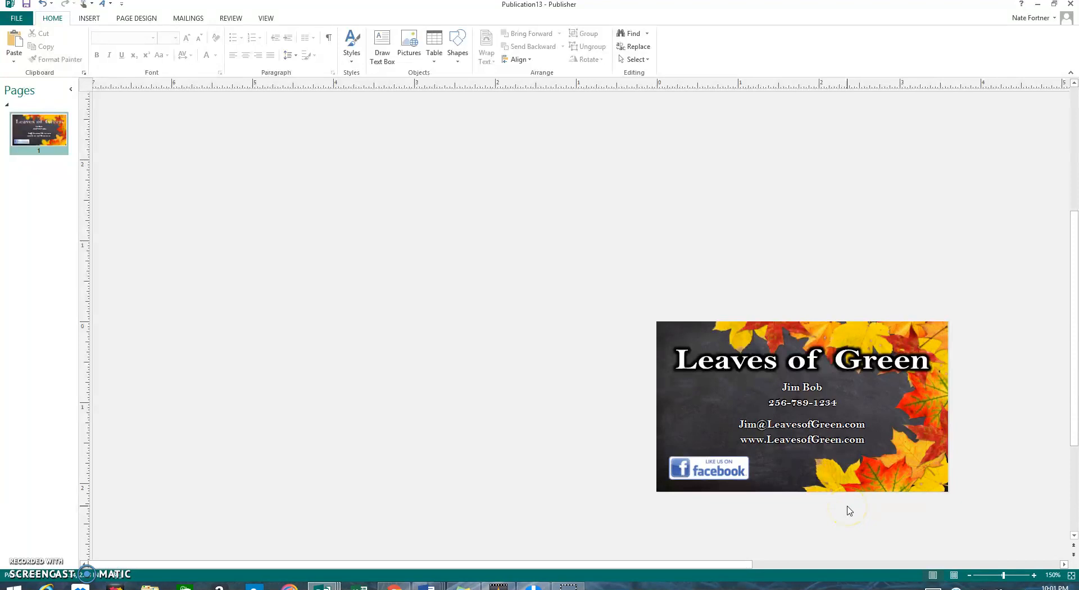
Step: Select the Leaves of Green title and the contact details box, then deselect everything
left_click_drag(641, 564, 759, 564)
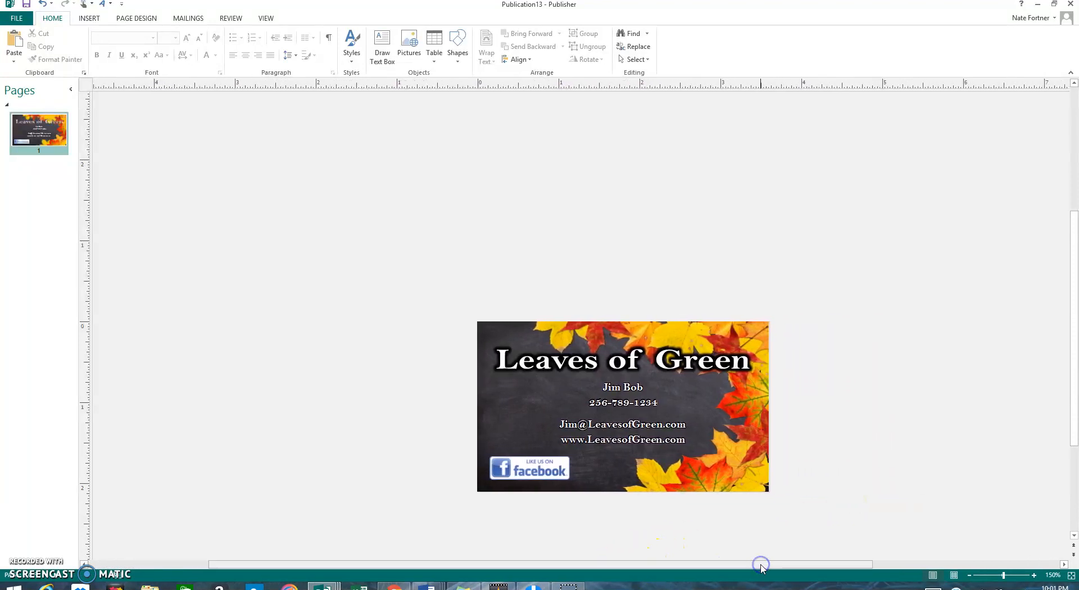
left_click(623, 355)
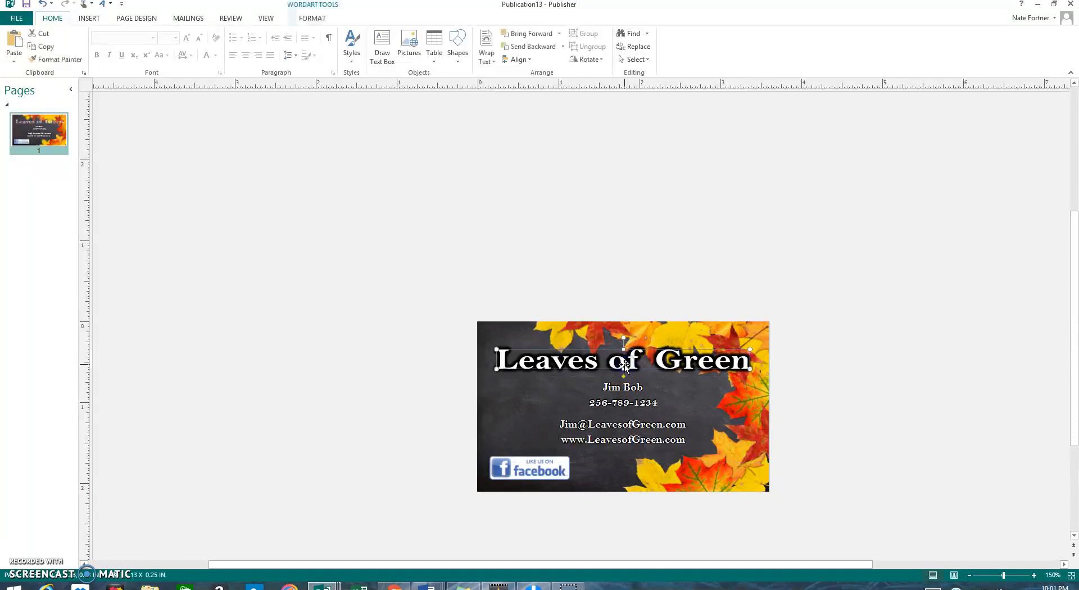
left_click(639, 383)
left_click(819, 396)
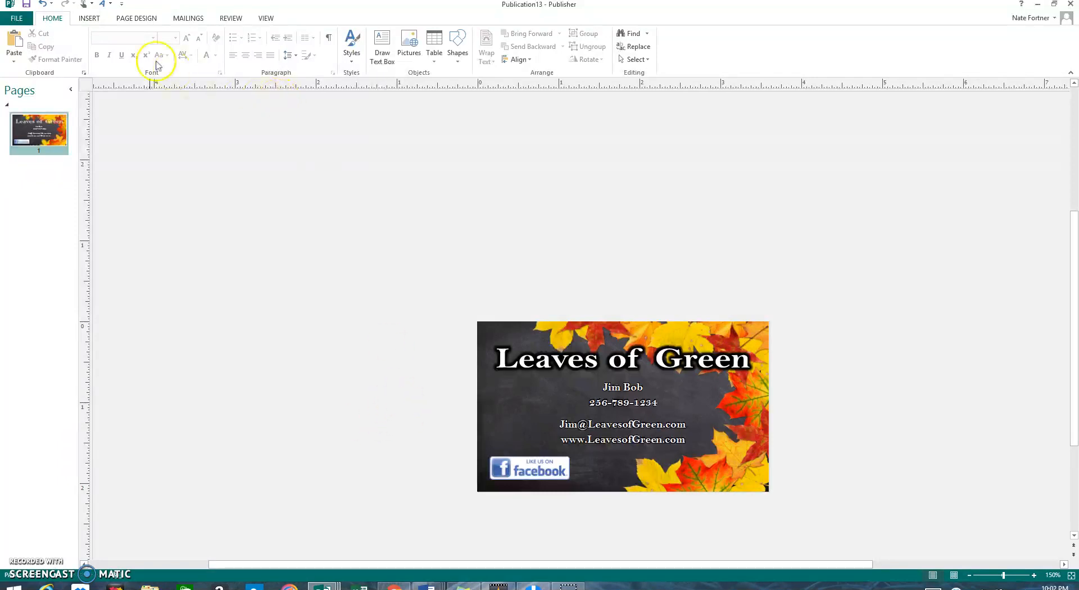
Step: Draw a text box on the card's left reading 'Consignment Shop', resized to fit one line
left_click(380, 37)
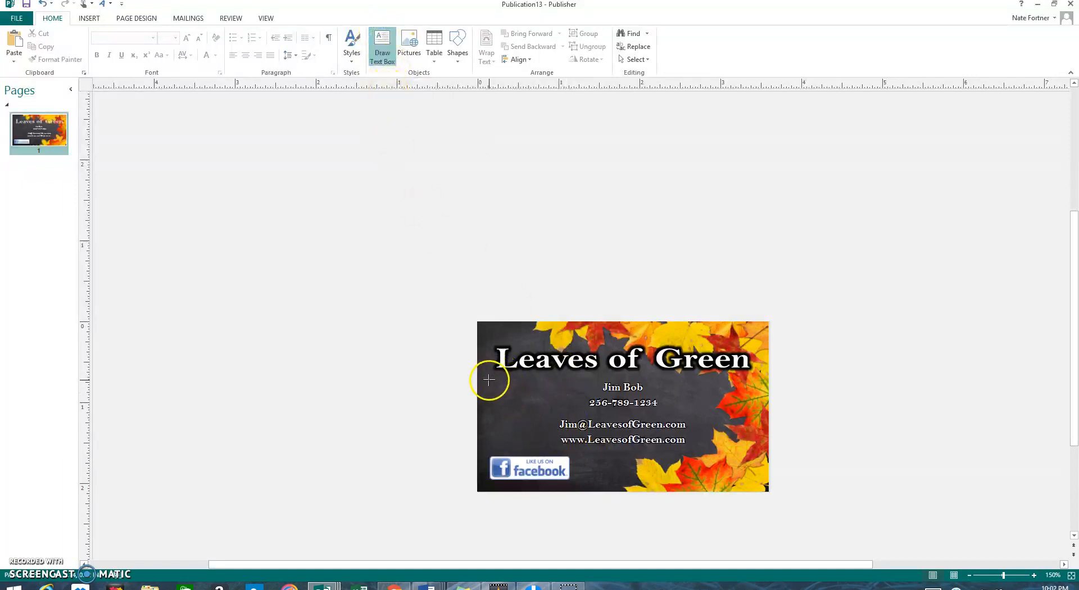
left_click_drag(488, 381, 555, 425)
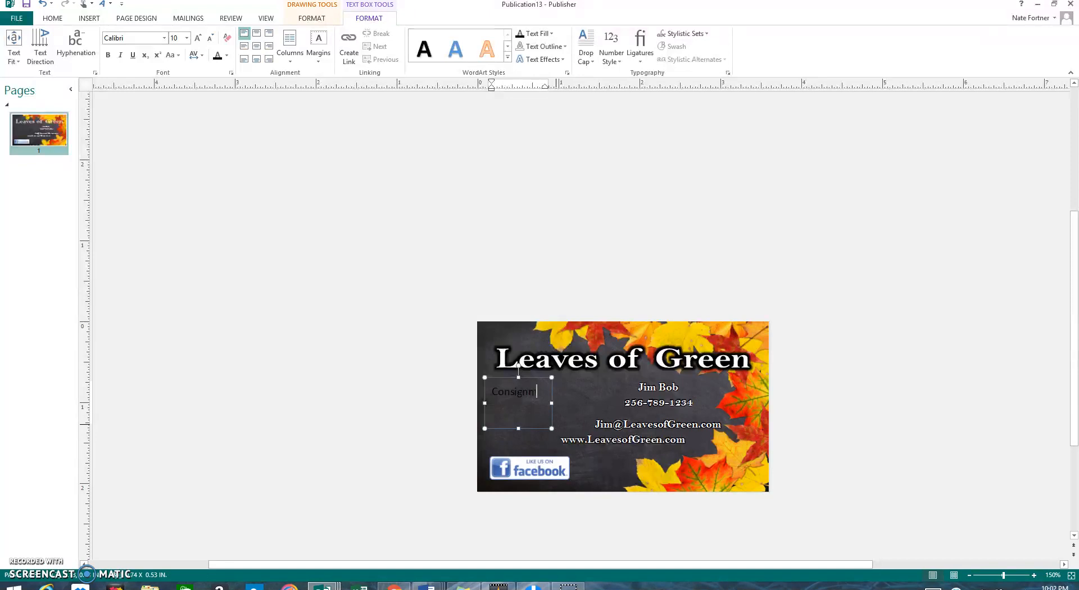
type("Consignment Shop")
left_click_drag(552, 403, 586, 403)
left_click_drag(536, 428, 534, 417)
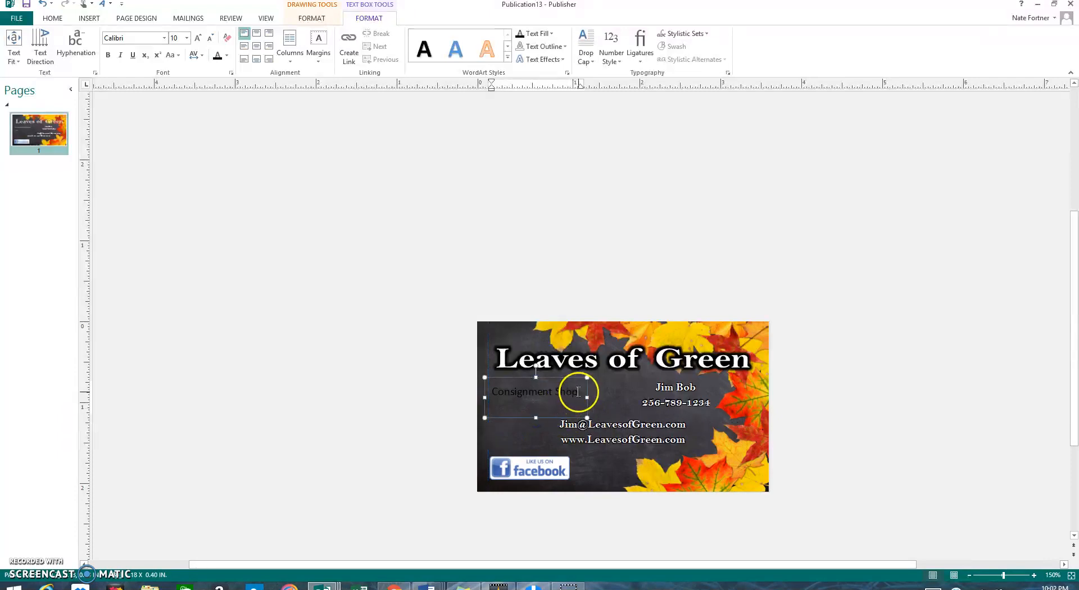
Step: Make the Consignment Shop text white
triple_click(525, 394)
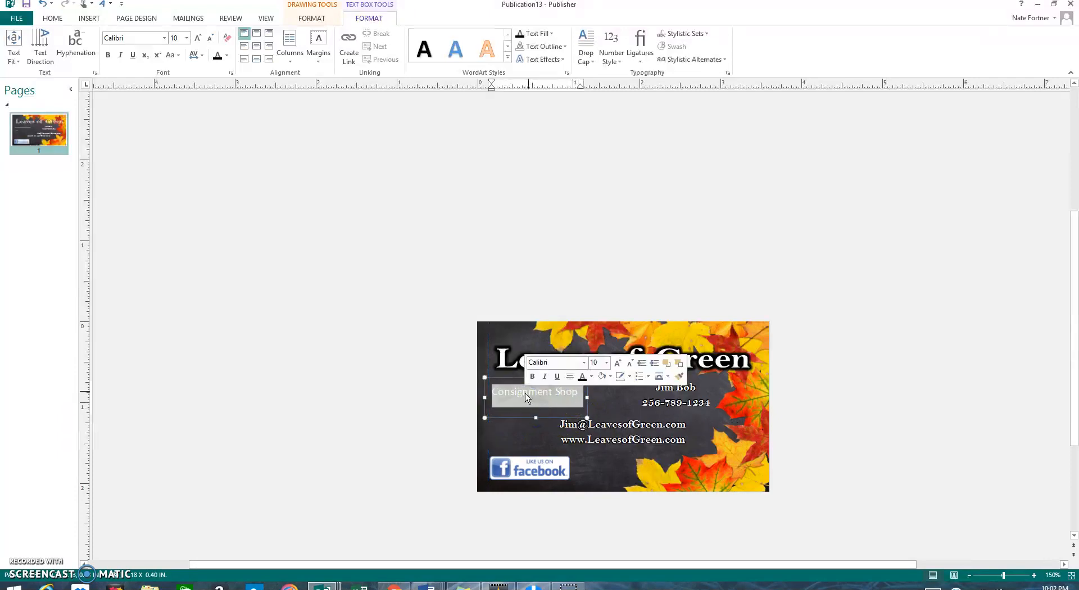
left_click(591, 377)
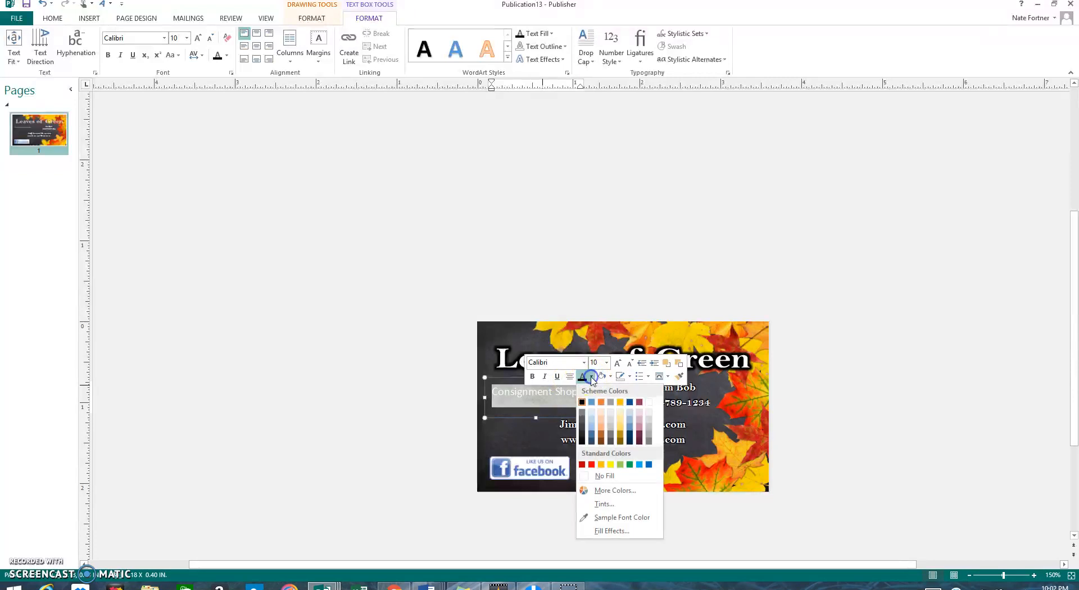
left_click(649, 402)
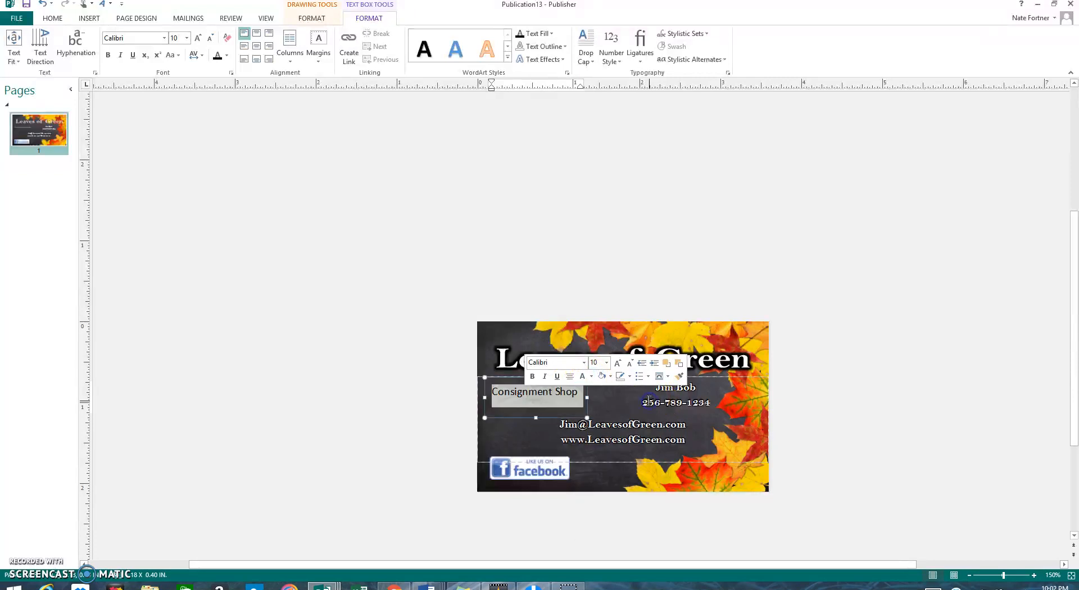
Step: Add a black glow to the text at 1 pt size and 0% transparency
left_click(552, 63)
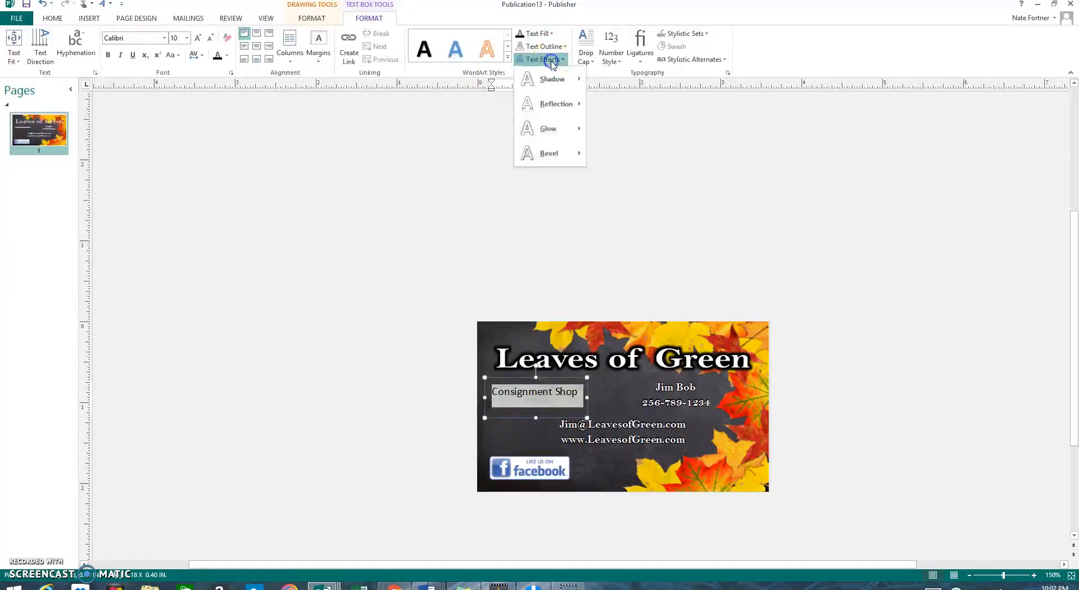
mouse_move(563, 131)
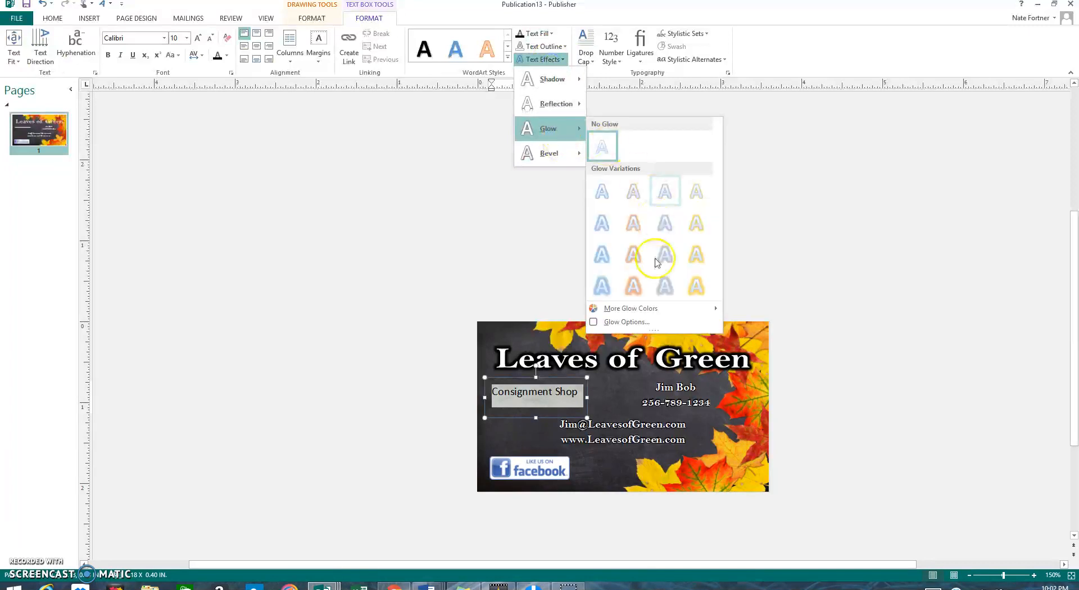
left_click(639, 321)
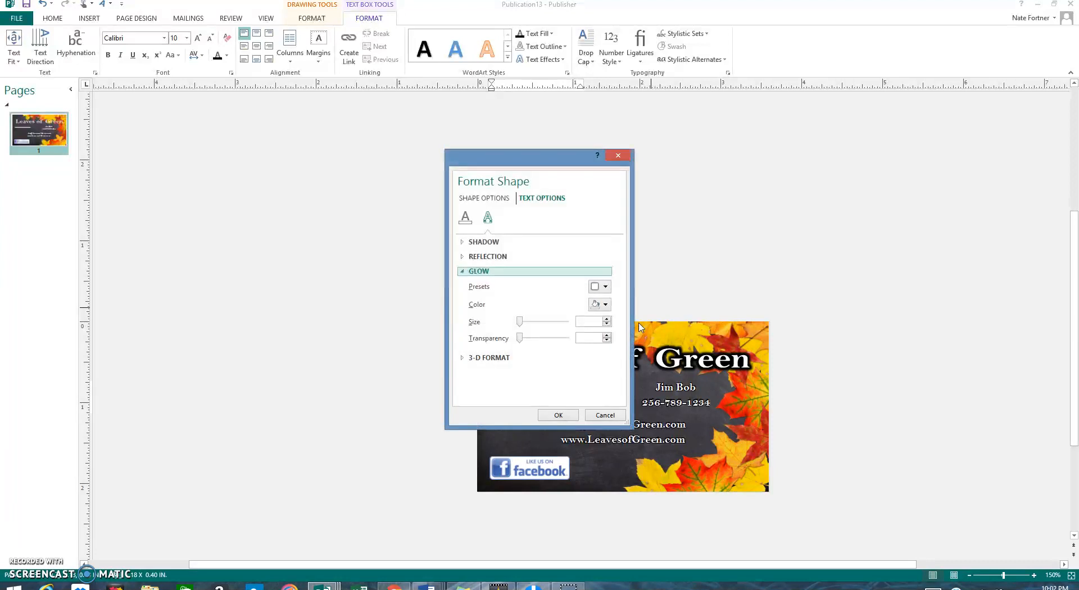
left_click(596, 305)
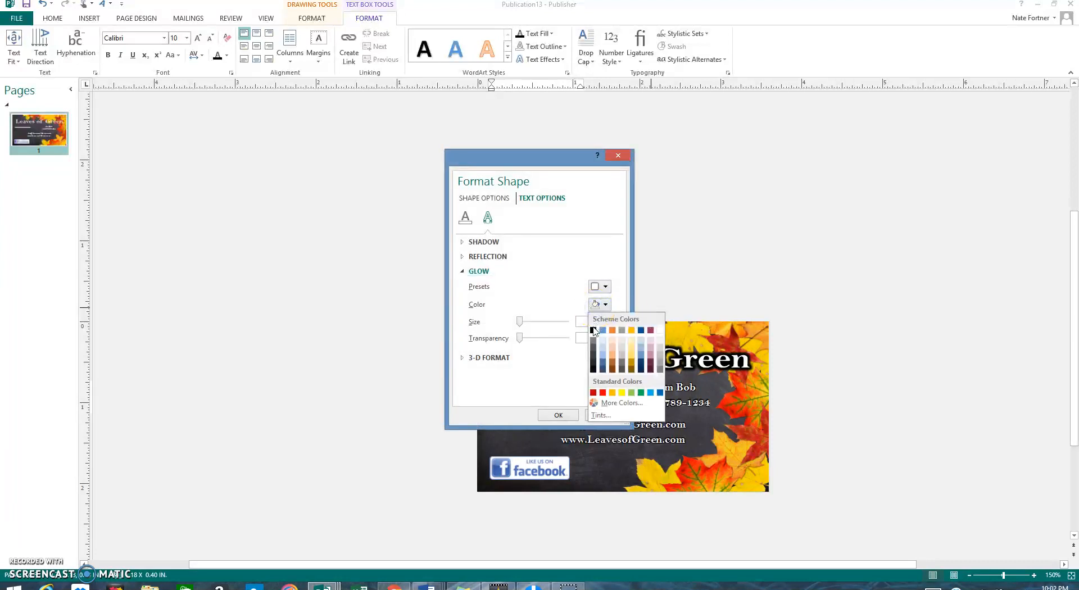
left_click(594, 331)
left_click(540, 340)
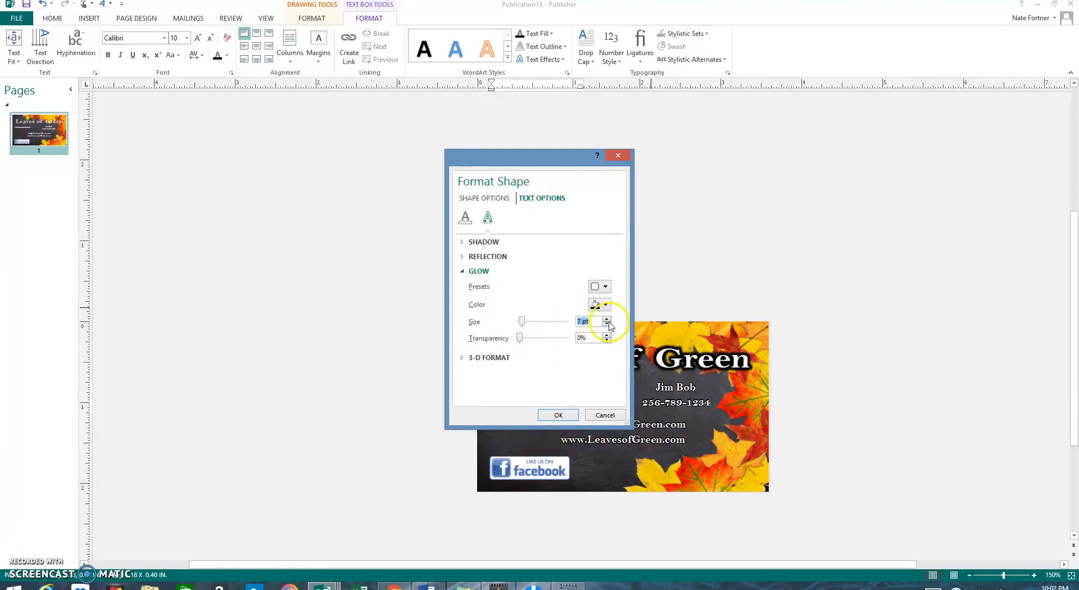
left_click(555, 416)
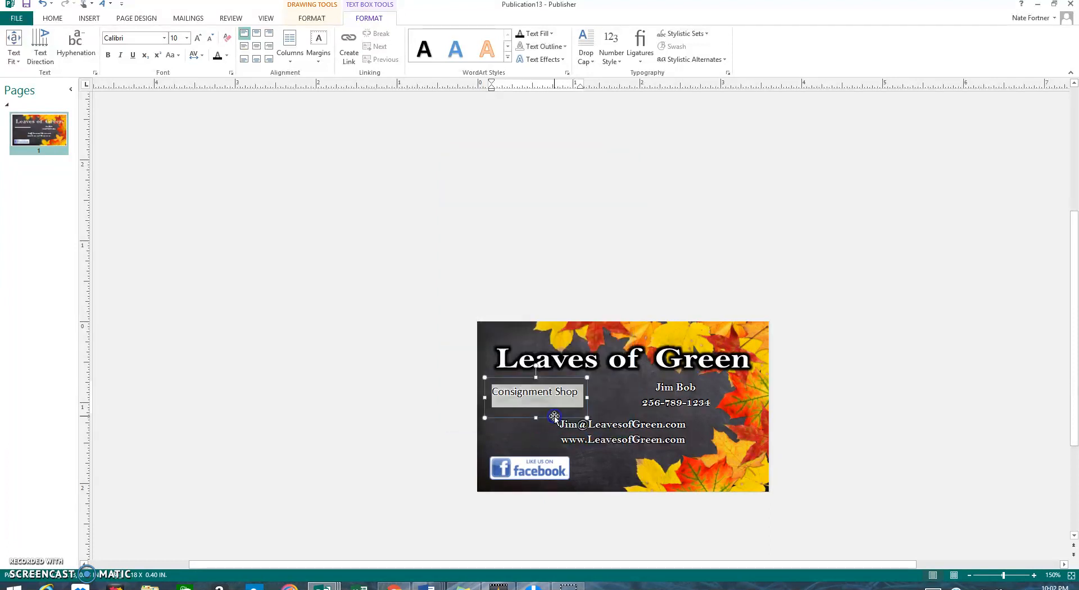
left_click(397, 405)
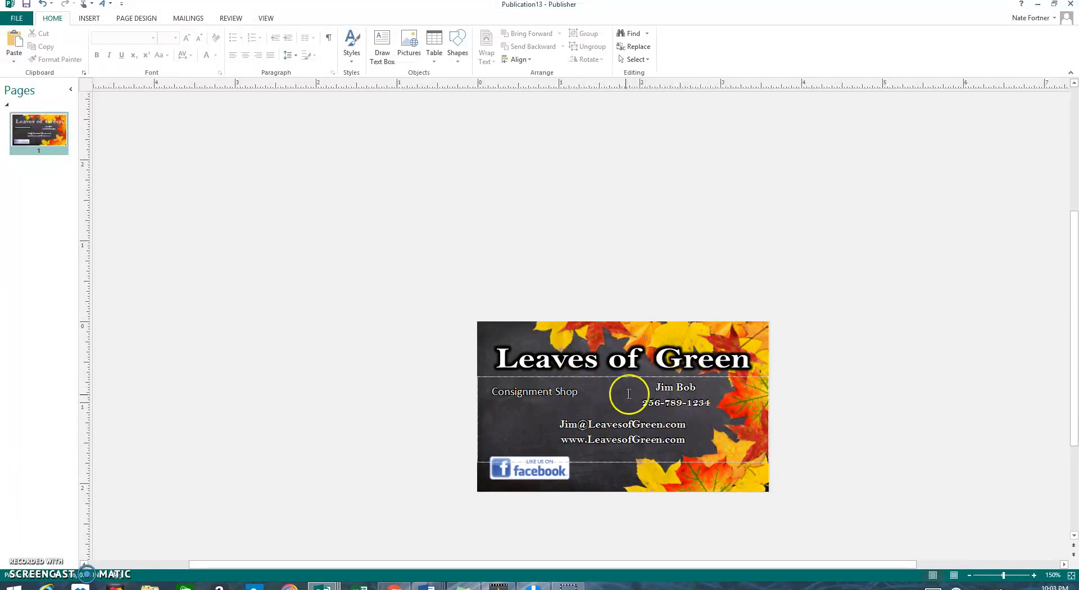
Step: Send the Consignment Shop text box backward so the contact lines realign beside it
left_click(534, 414)
left_click(519, 415)
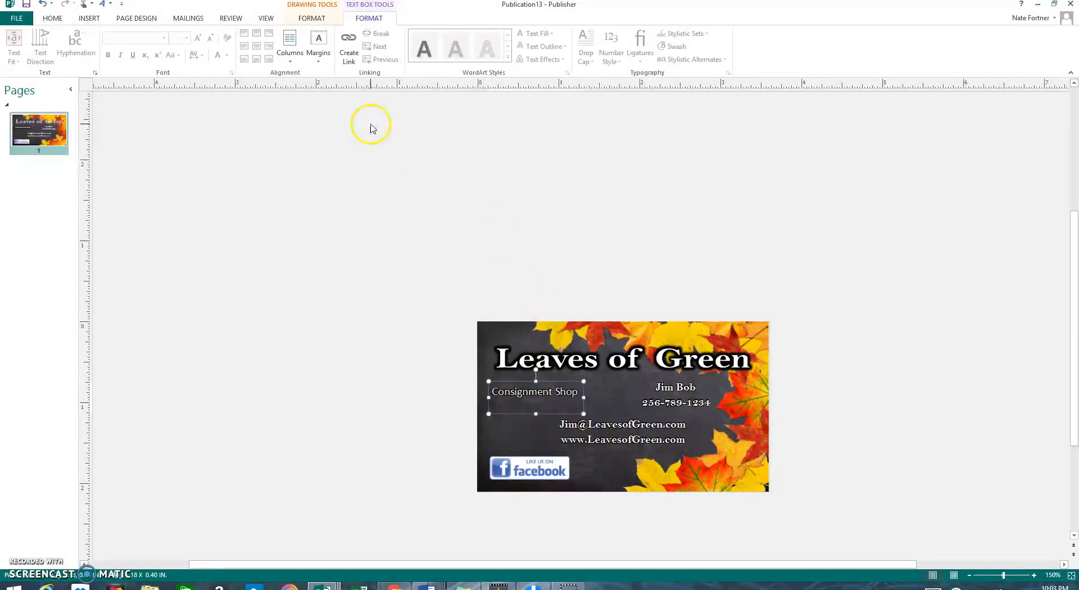
left_click(312, 18)
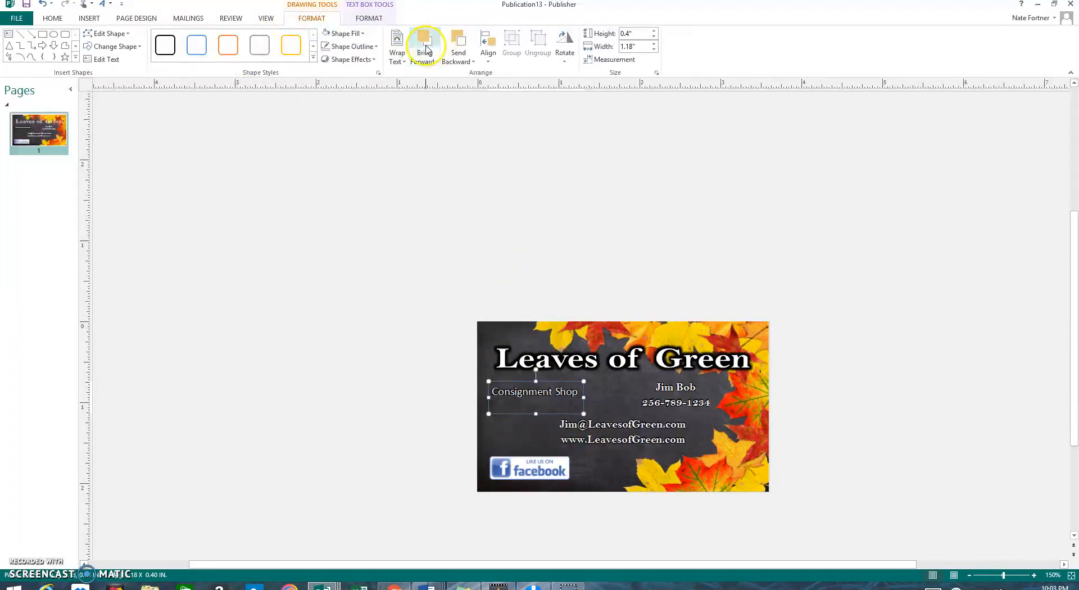
left_click(460, 44)
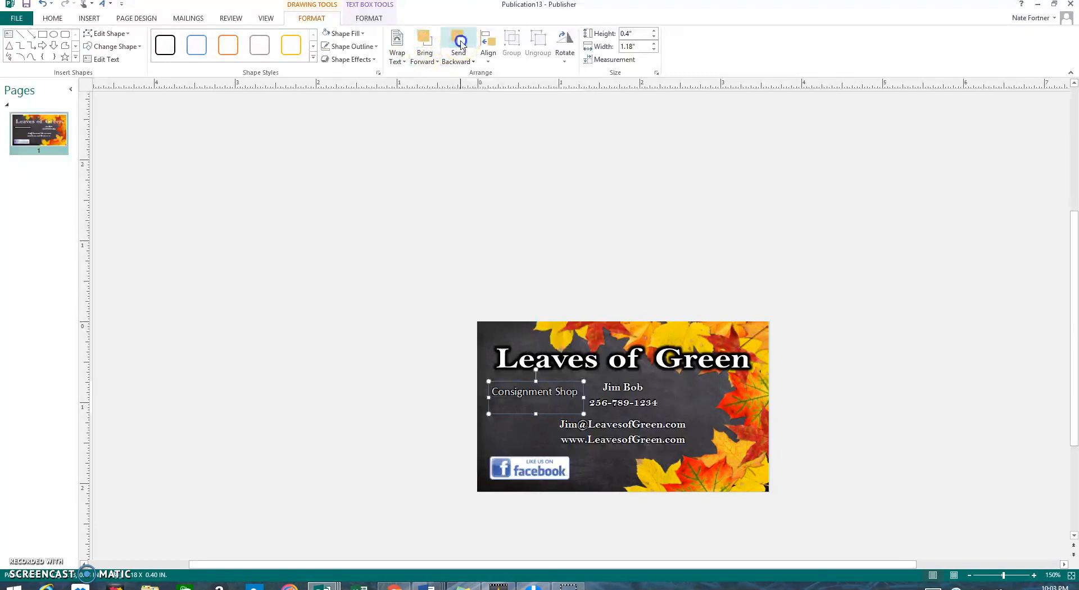
left_click(373, 234)
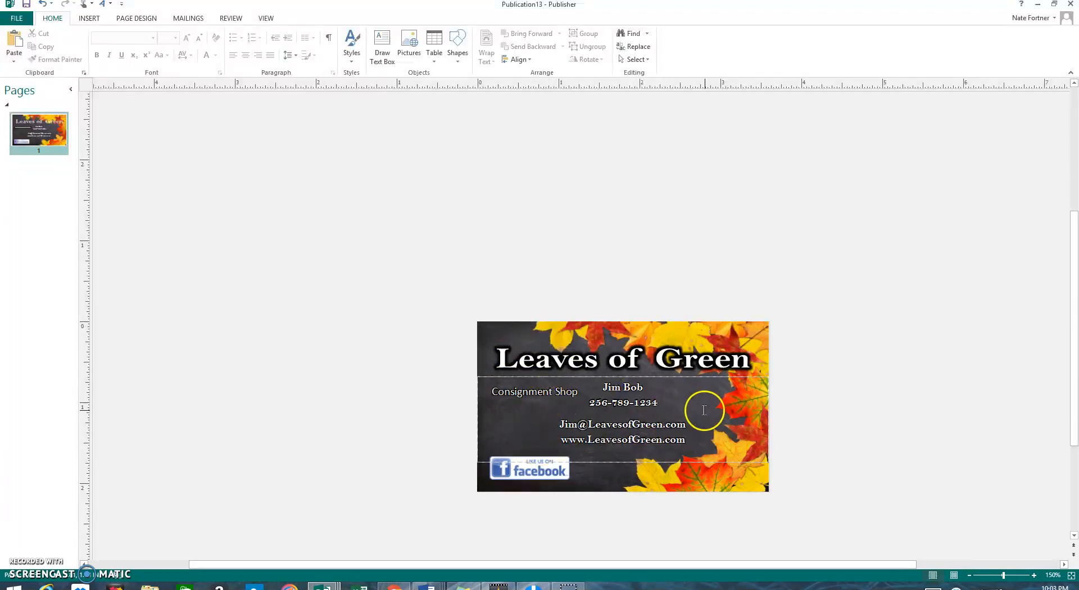
Step: Nudge the contact details box down three steps
left_click(650, 462)
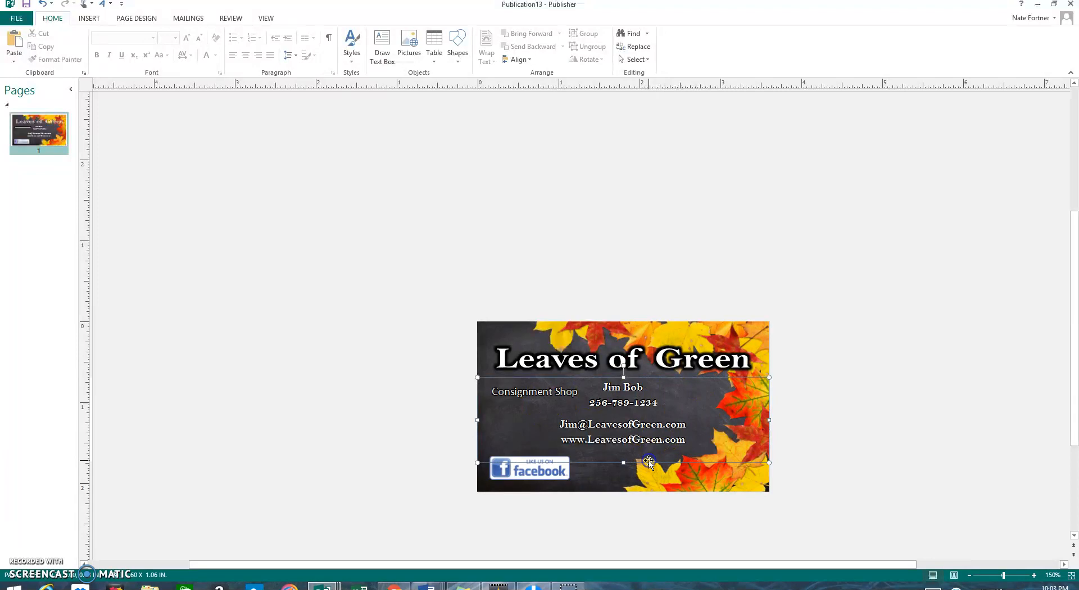
key("Down")
key("Down")
key("Down")
key("Down")
key("Down")
key("Down")
key("Down")
key("Down")
key("Down")
key("Down")
key("Down")
key("Down")
key("Down")
key("Down")
key("Down")
key("Down")
key("Down")
key("Down")
key("Down")
key("Down")
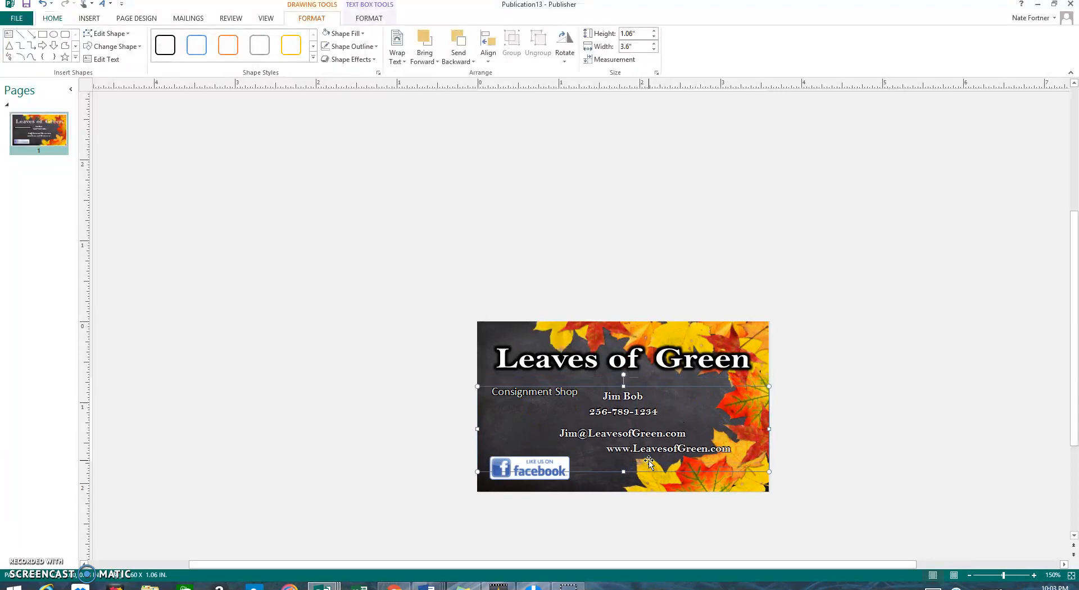
key("Down")
key("Down")
key("Down")
key("Down")
key("Down")
key("Down")
key("Down")
key("Down")
key("Down")
key("Down")
key("Down")
key("Down")
key("Down")
key("Down")
key("Down")
key("Down")
key("Down")
key("Down")
key("Down")
key("Down")
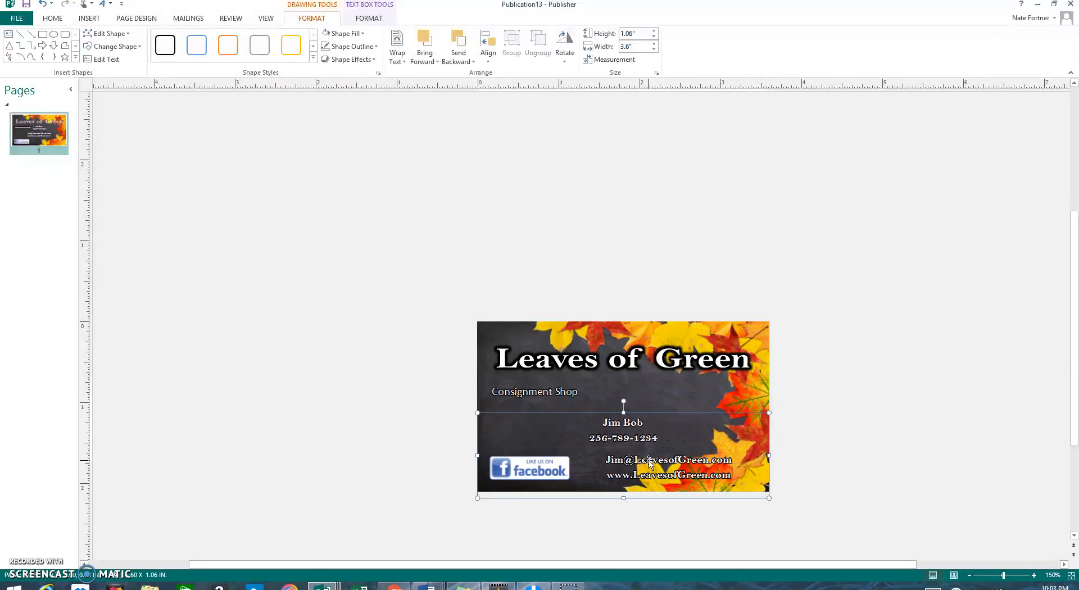
key("Down")
key("Down")
key("Down")
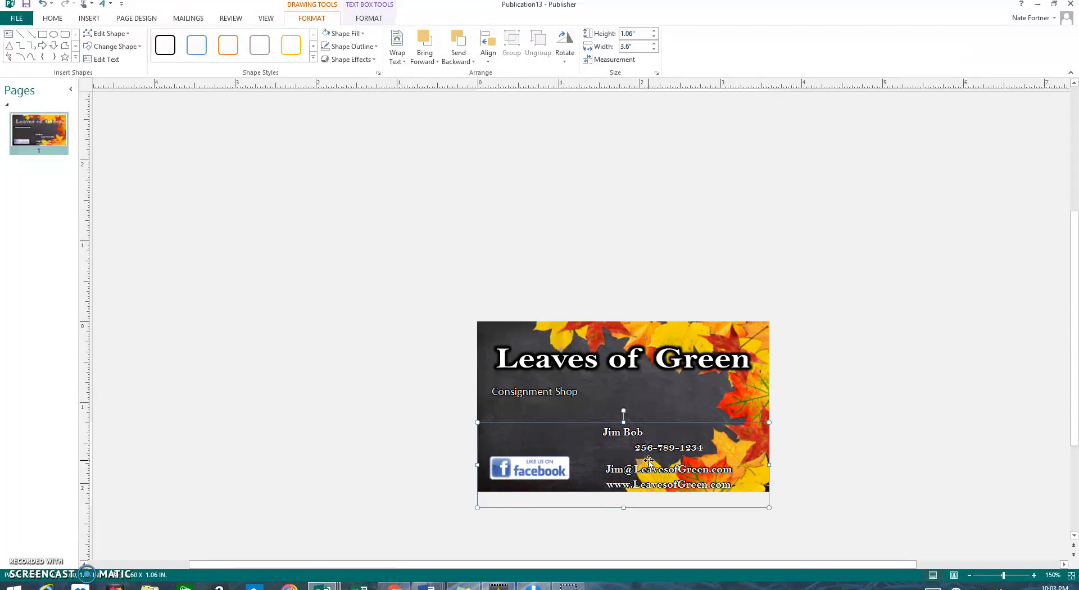
Step: Nudge the Leaves of Green title up and move Consignment Shop under it on the right
left_click(538, 415)
left_click_drag(539, 412, 543, 403)
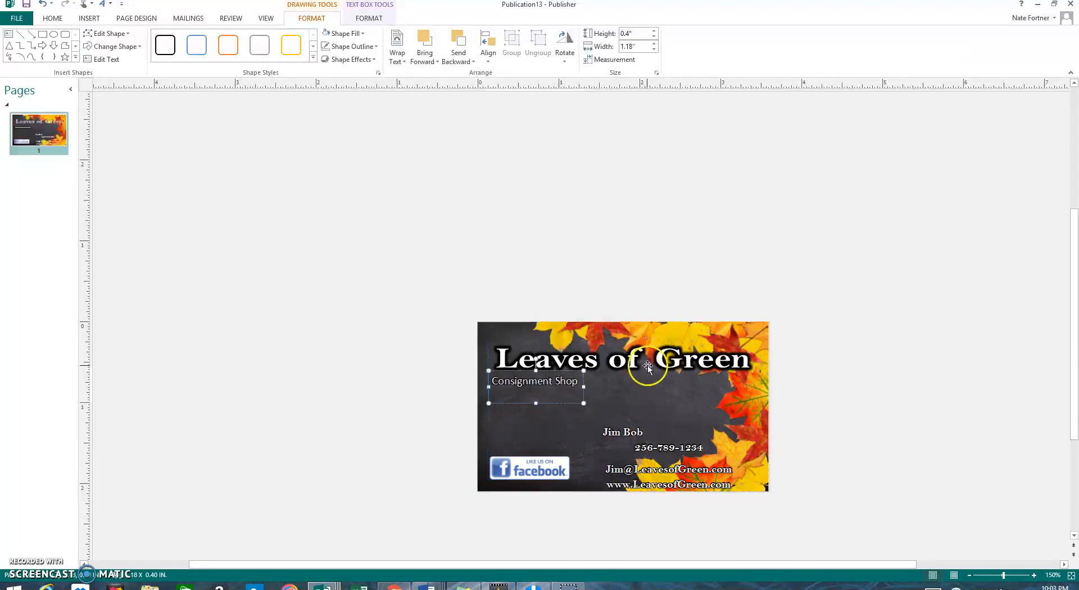
left_click(633, 365)
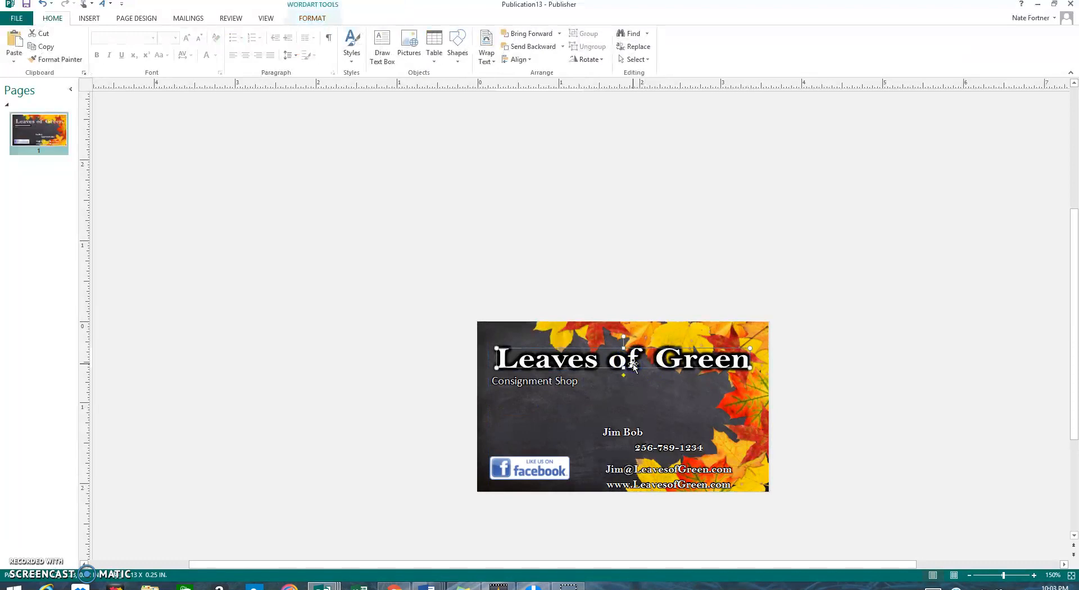
key("Up")
key("Up")
key("Up")
key("Up")
key("Up")
key("Up")
key("Up")
key("Up")
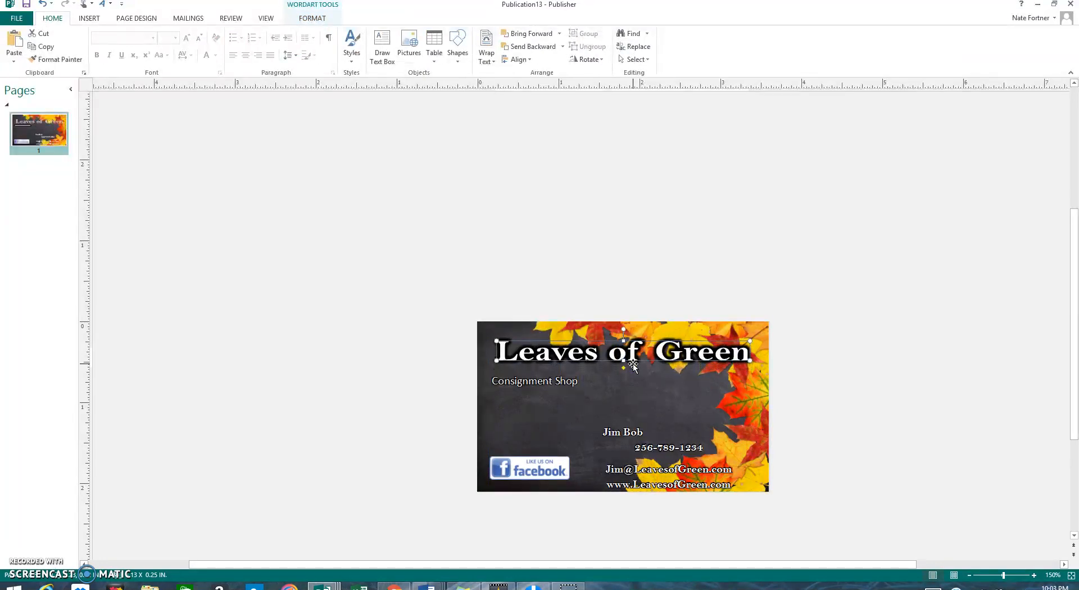
left_click(552, 389)
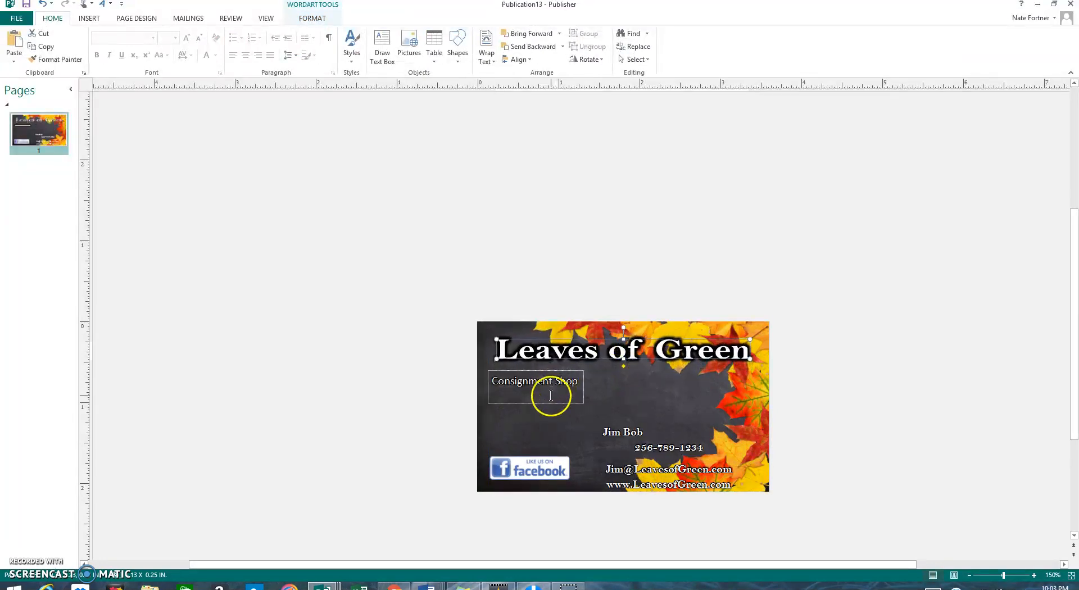
mouse_move(549, 403)
left_mouse_down()
mouse_move(515, 394)
mouse_move(695, 394)
left_mouse_up()
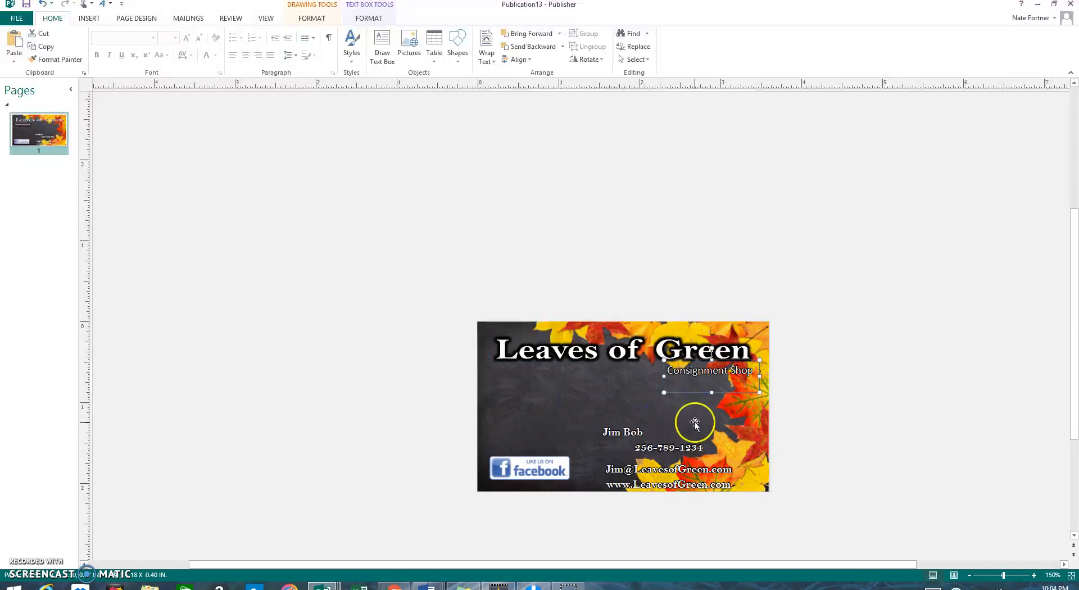
Step: Nudge the contact details box up, fine-tuning its position one step down
left_click(630, 425)
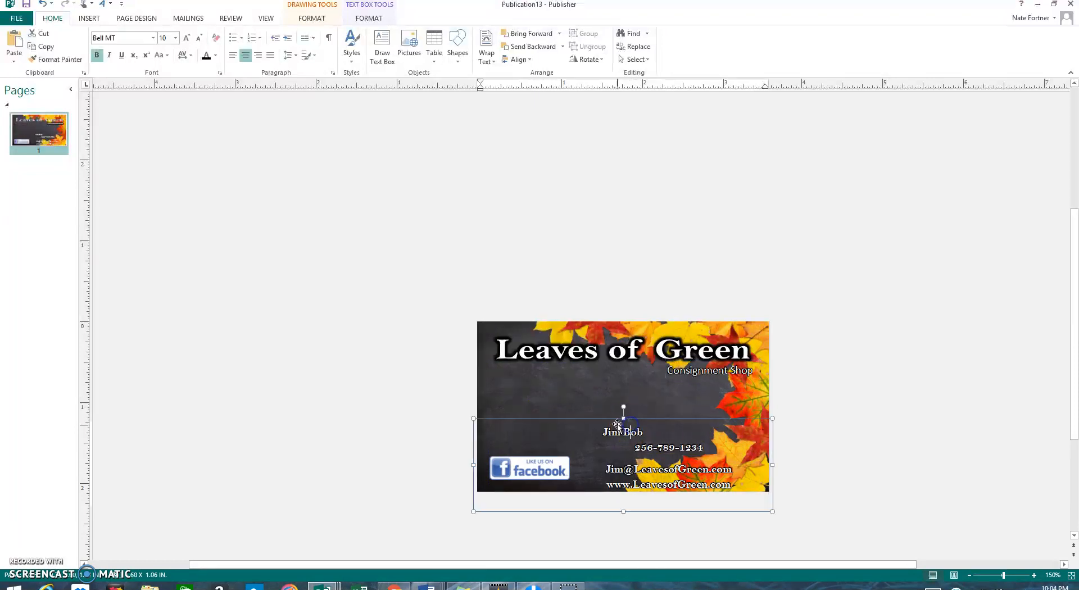
left_click(613, 419)
key("Up")
key("Up")
key("Up")
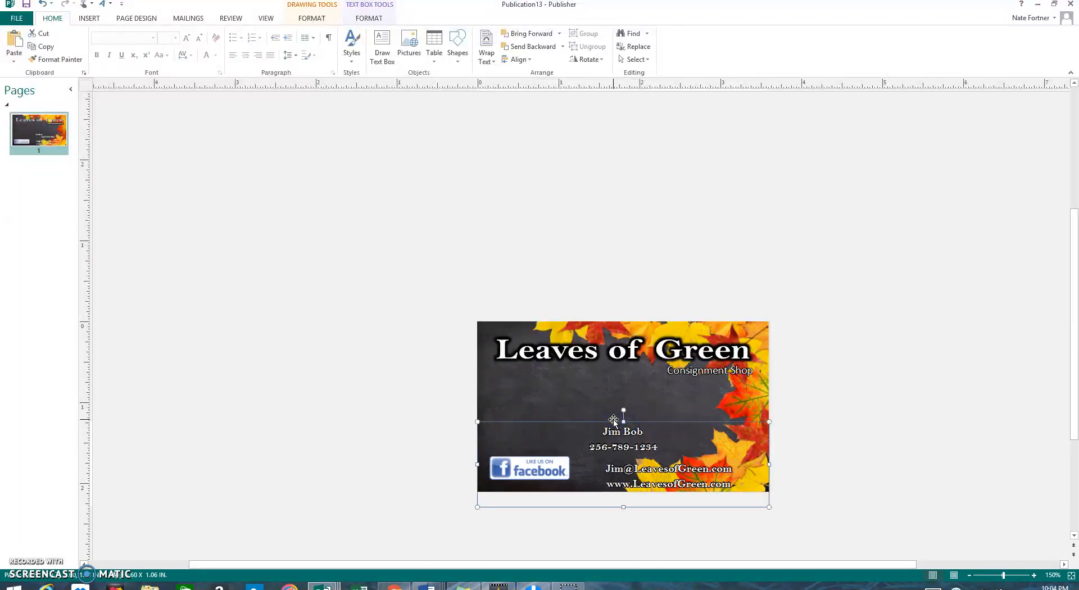
key("Up")
key("Up")
key("Up")
key("Up")
key("Up")
key("Up")
key("Up")
key("Up")
key("Up")
key("Up")
key("Up")
key("Up")
key("Up")
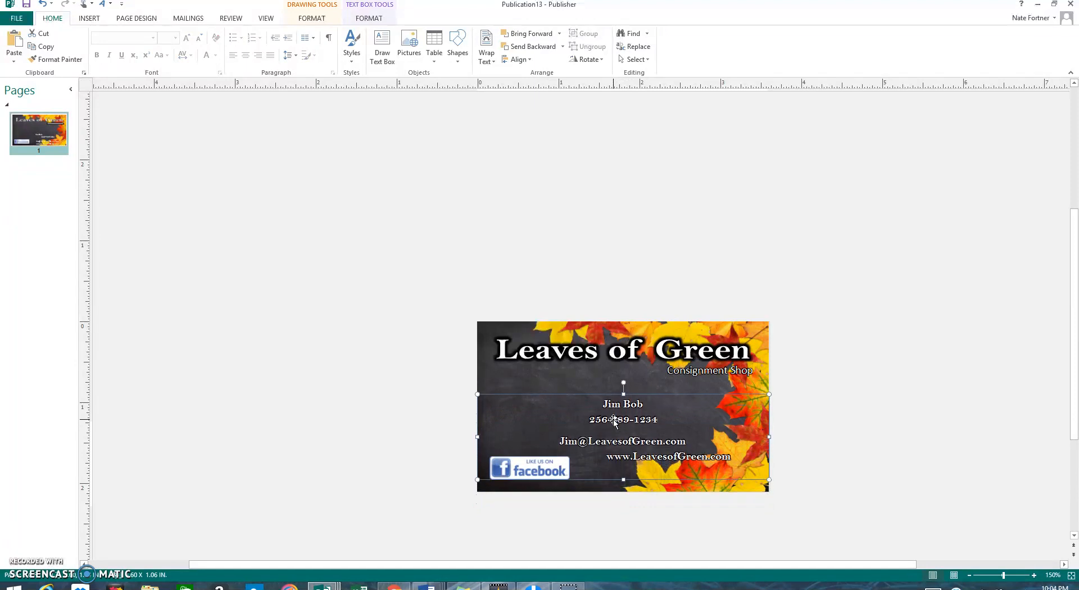
key("Up")
key("Up")
key("Up")
key("Up")
key("Up")
key("Up")
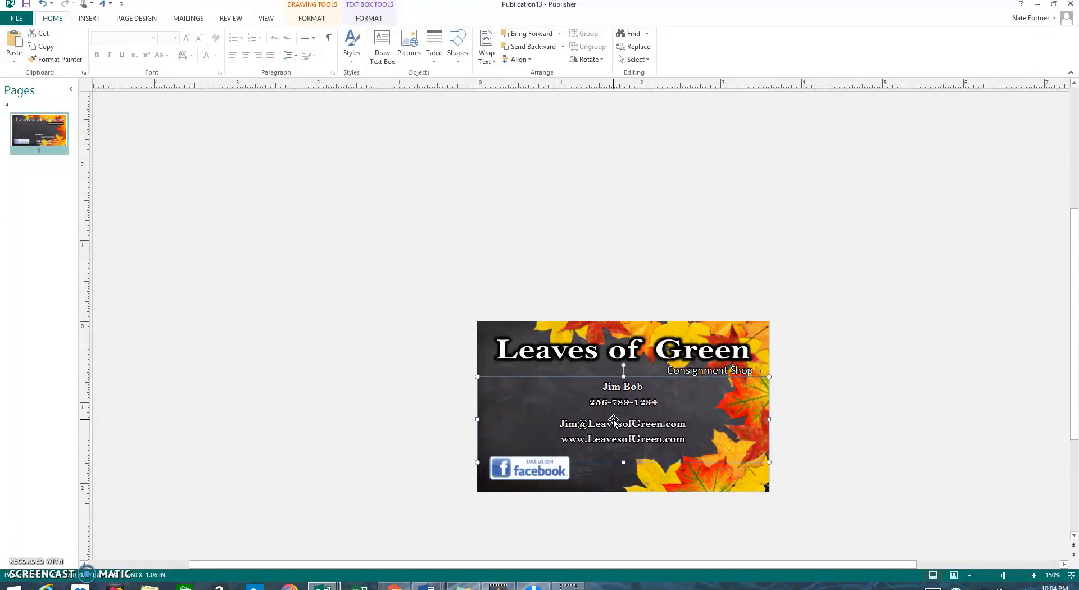
key("Down")
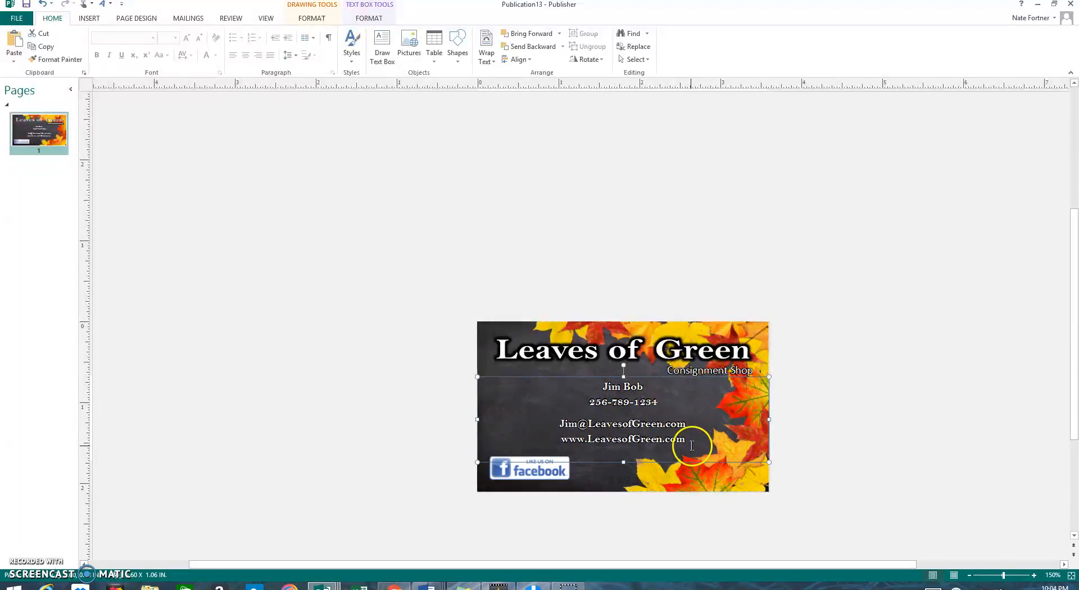
Step: Give the four contact detail lines a 5 pt glow
left_click_drag(682, 441, 613, 380)
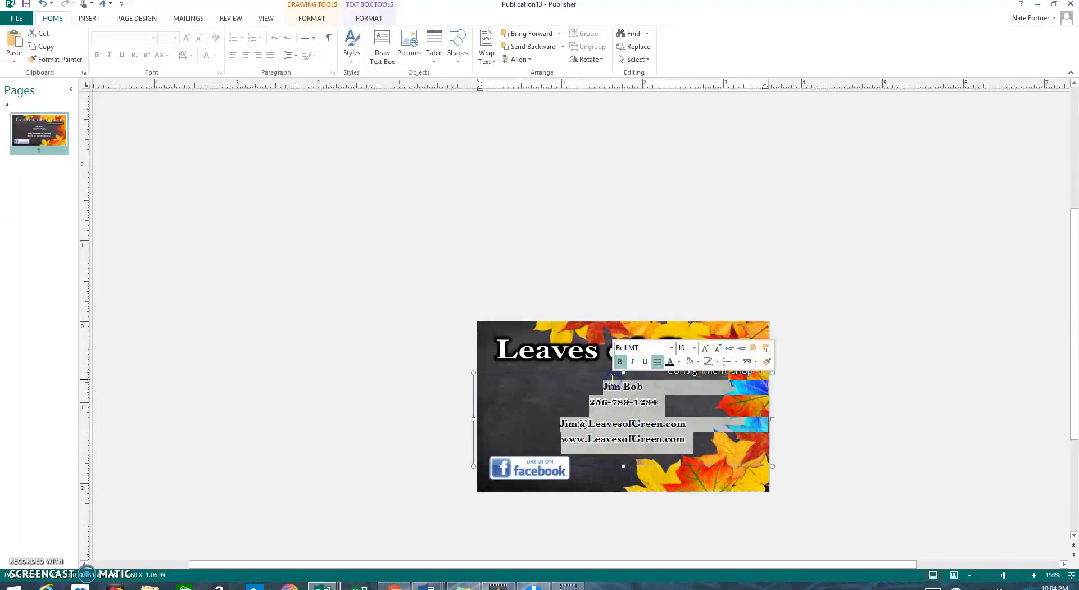
left_click(368, 19)
left_click(554, 59)
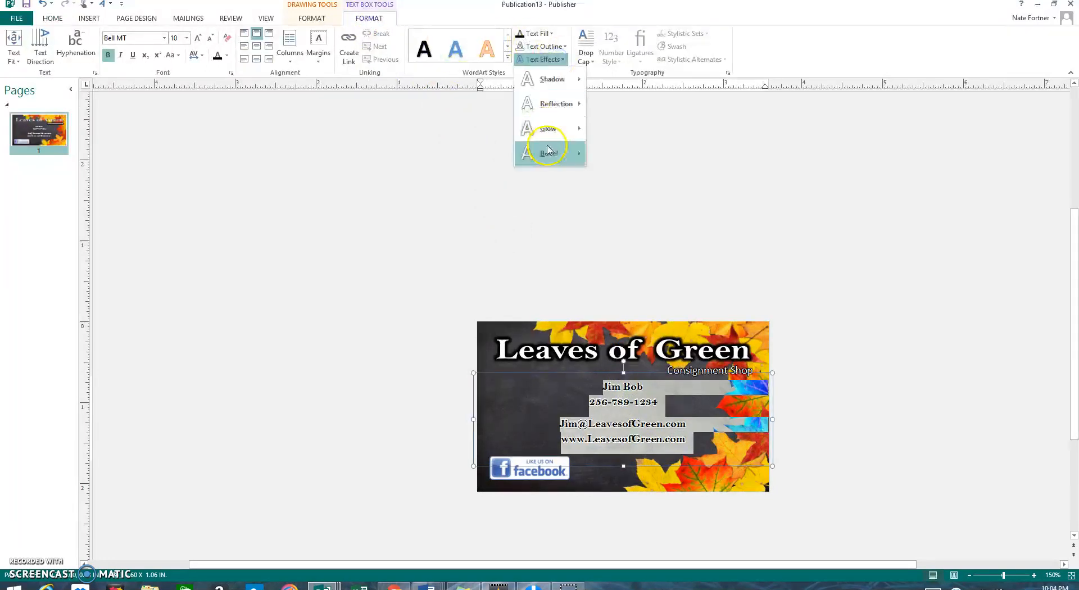
mouse_move(552, 134)
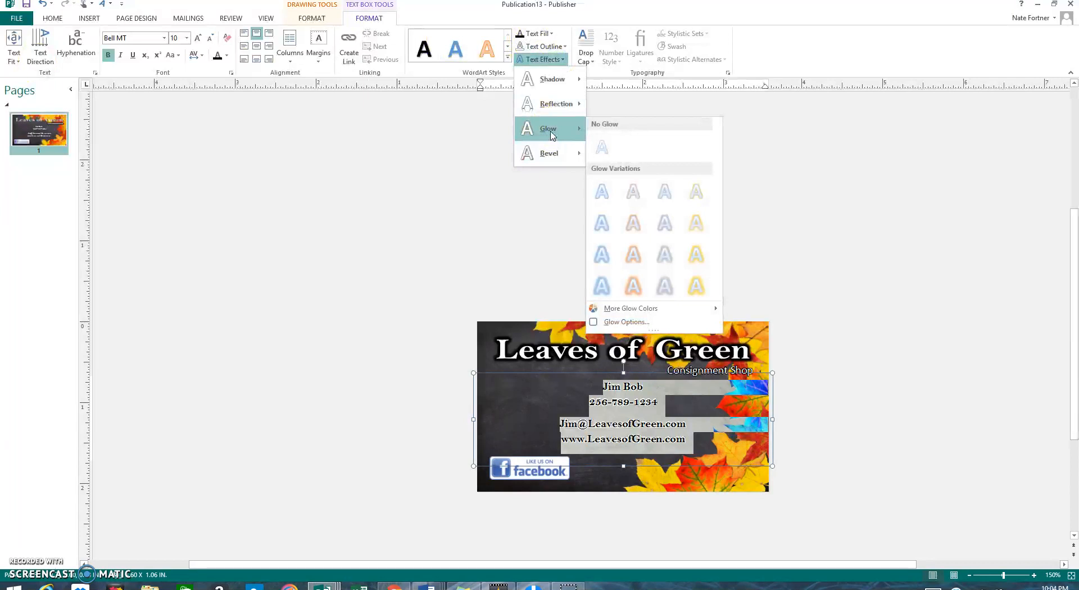
left_click(627, 323)
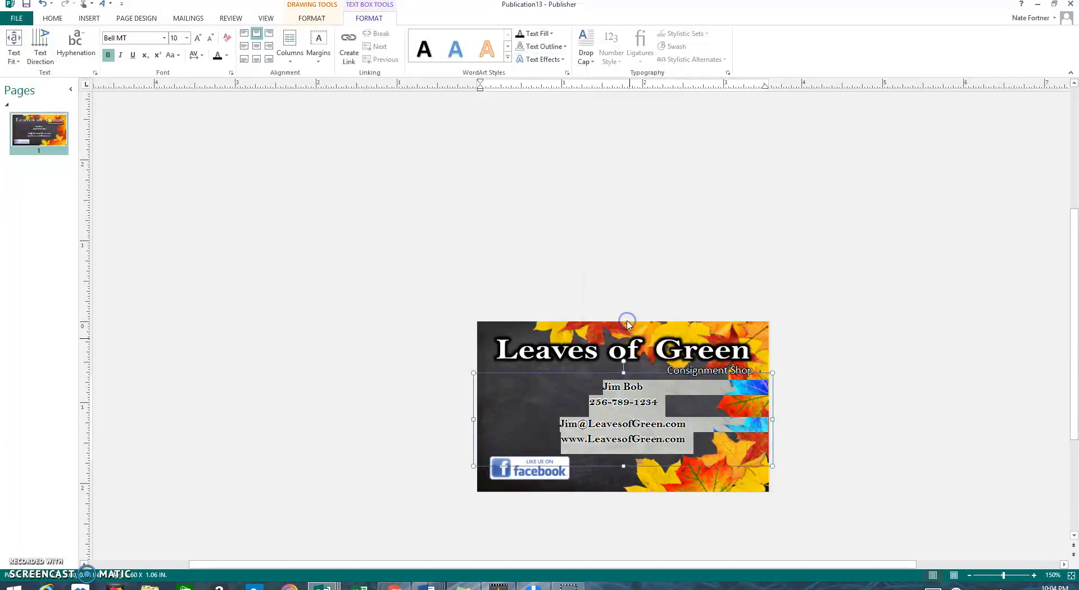
left_click(607, 319)
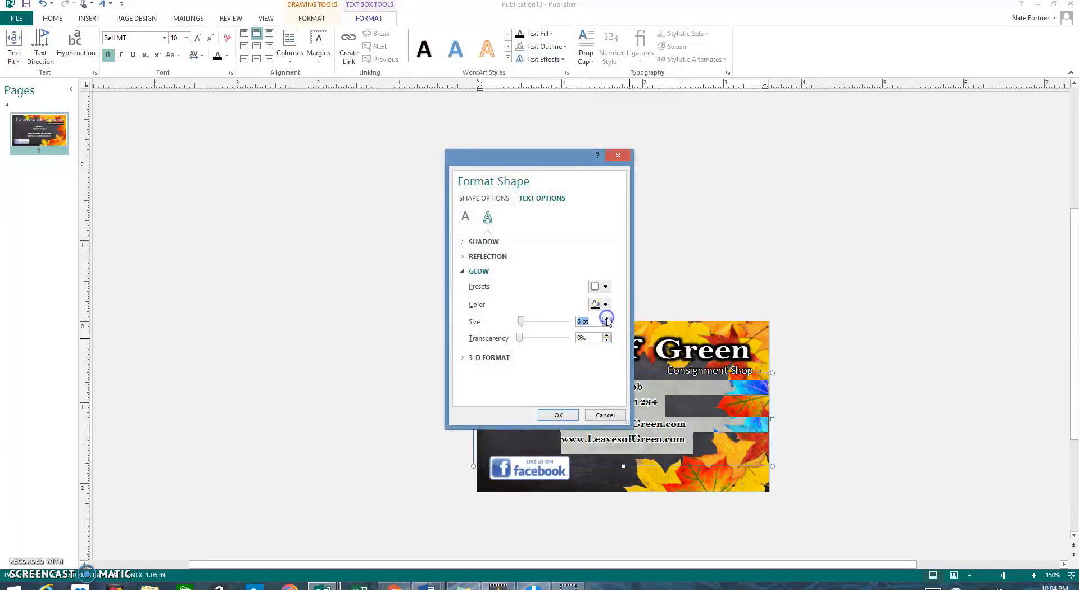
left_click(558, 415)
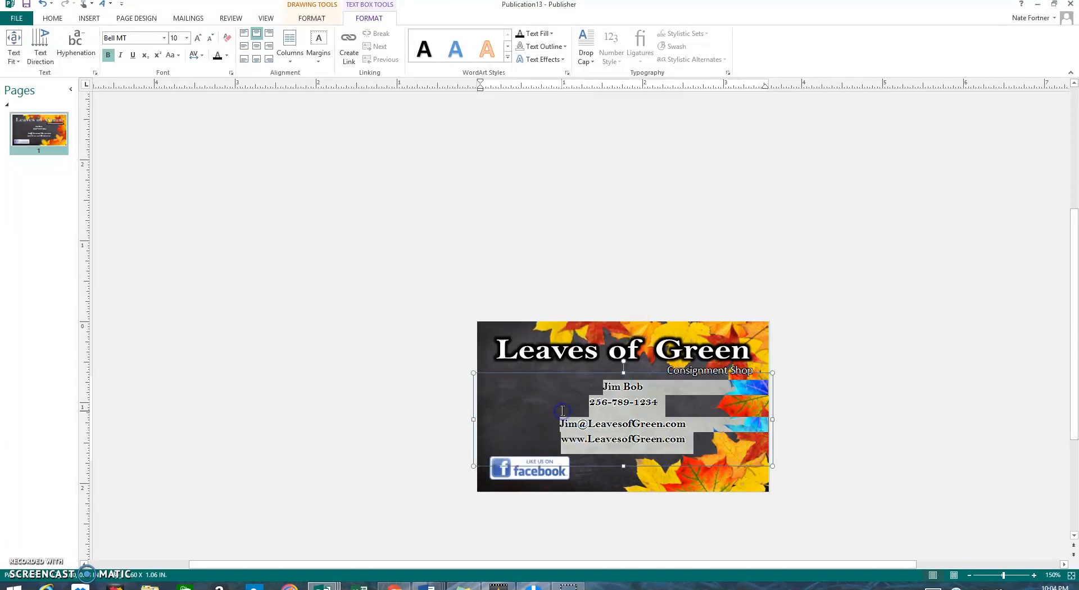
left_click(819, 379)
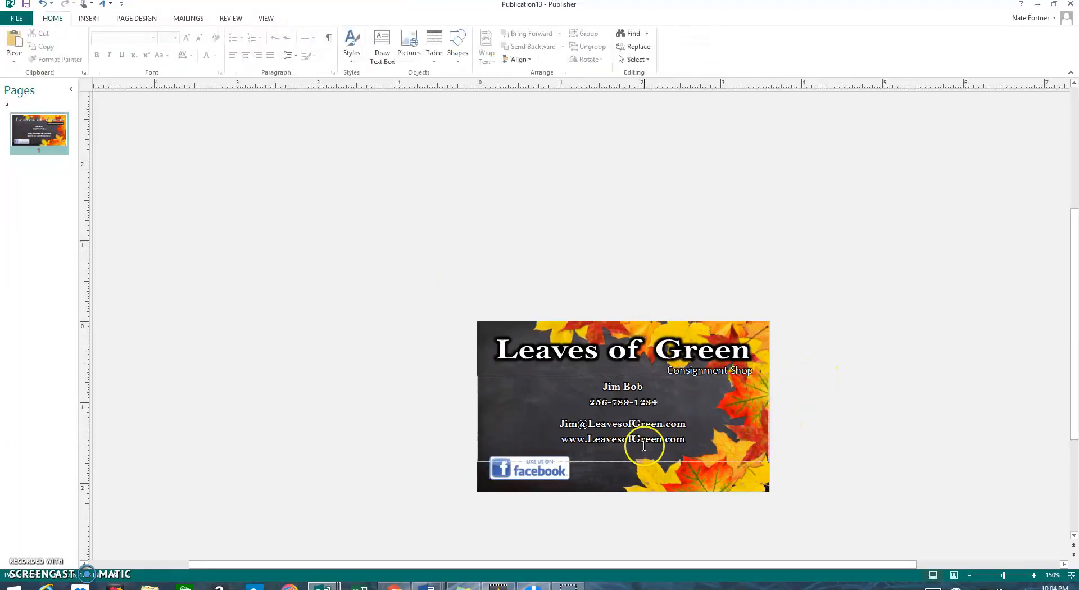
Step: Increase the contact lines' glow size to 8 pt
left_click(670, 434)
left_click_drag(669, 433, 603, 385)
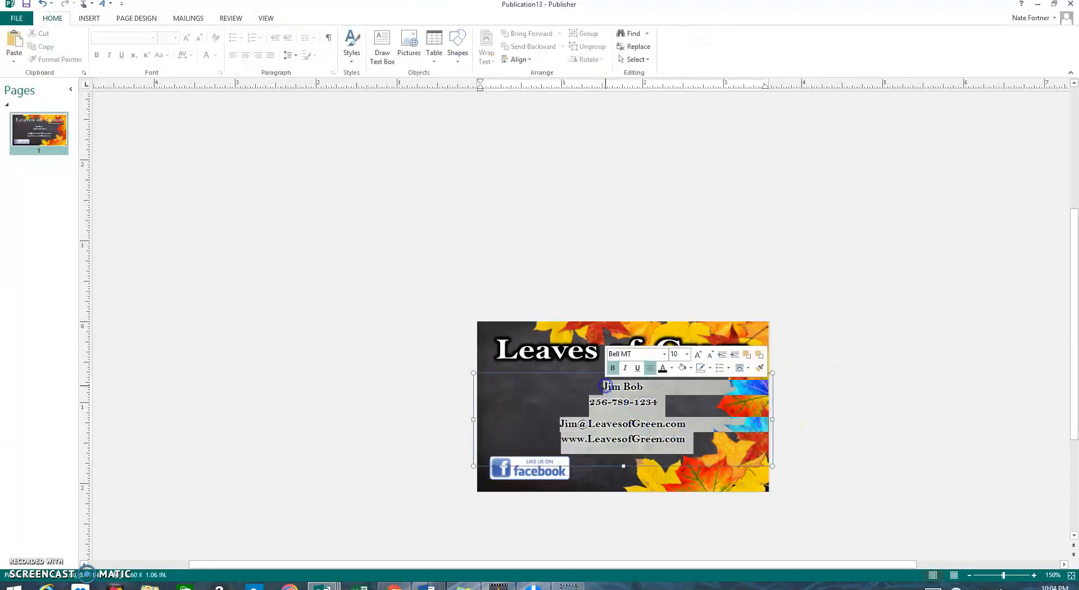
left_click(542, 59)
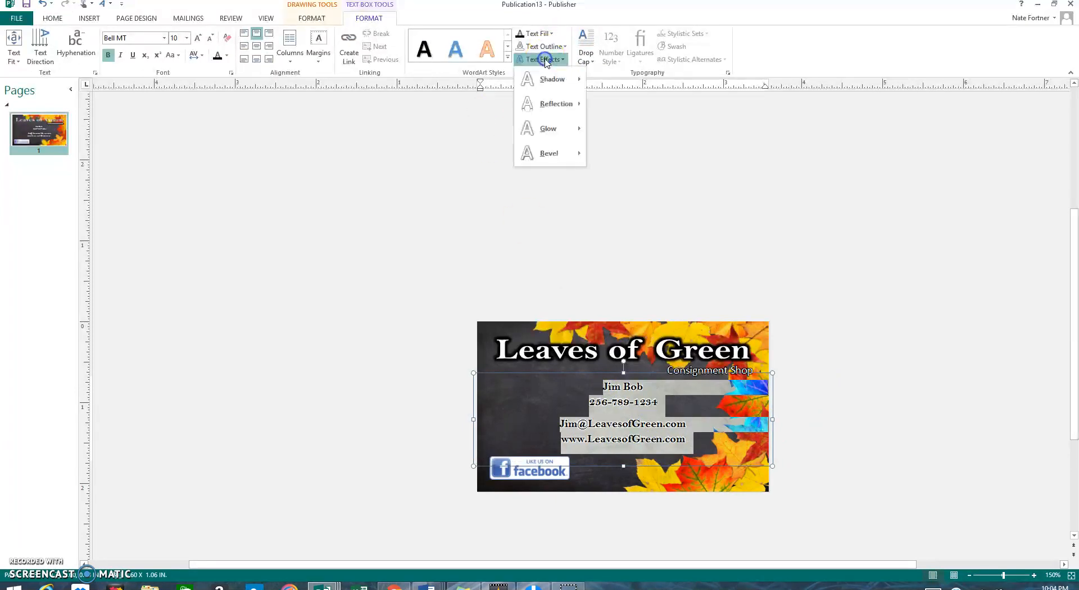
mouse_move(556, 128)
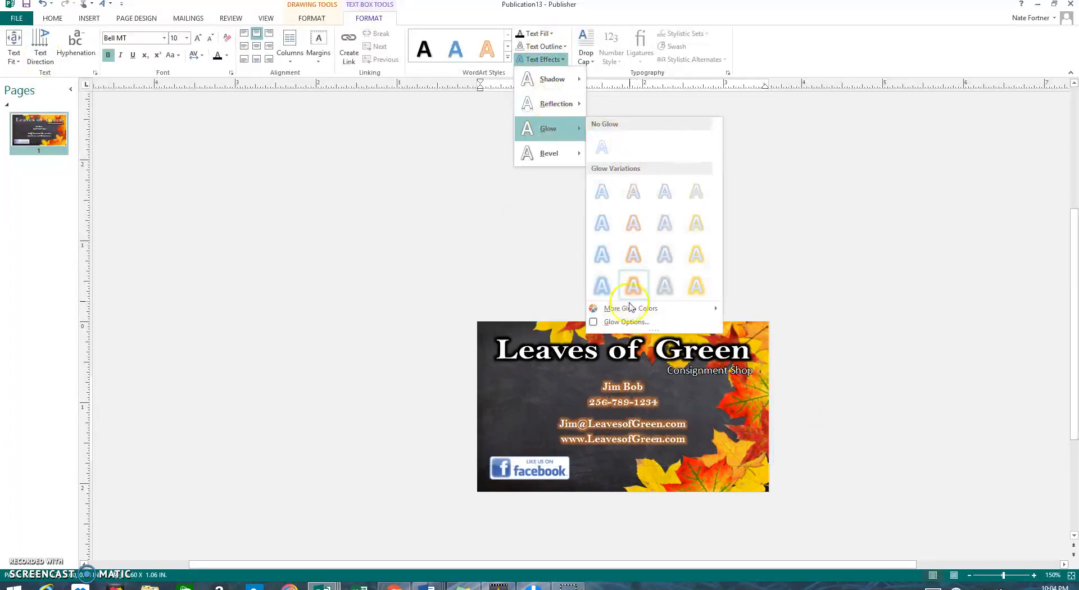
left_click(627, 325)
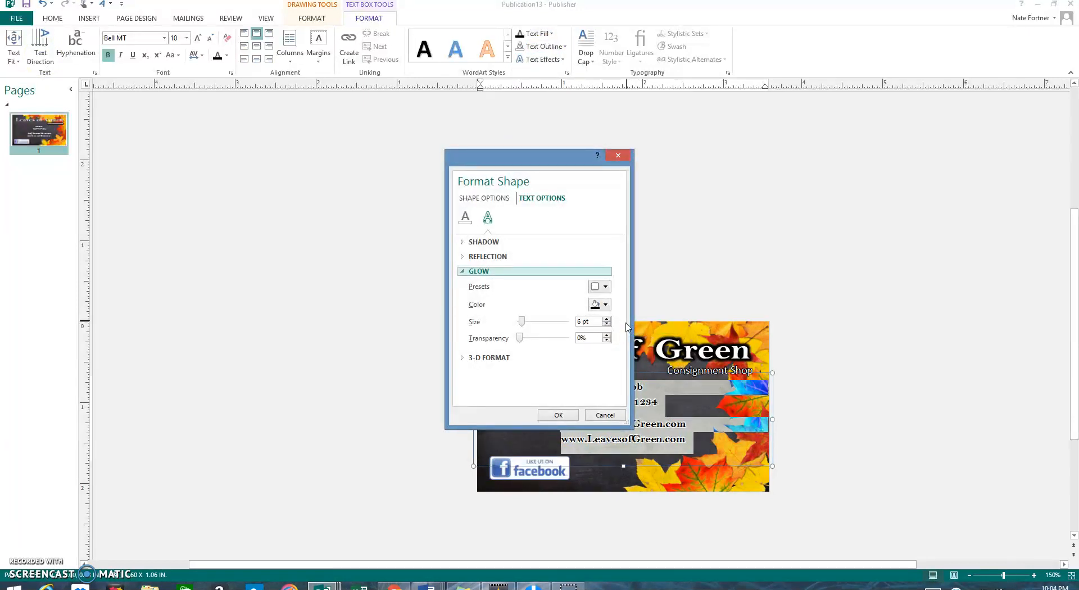
left_click(607, 320)
left_click(606, 319)
left_click(558, 416)
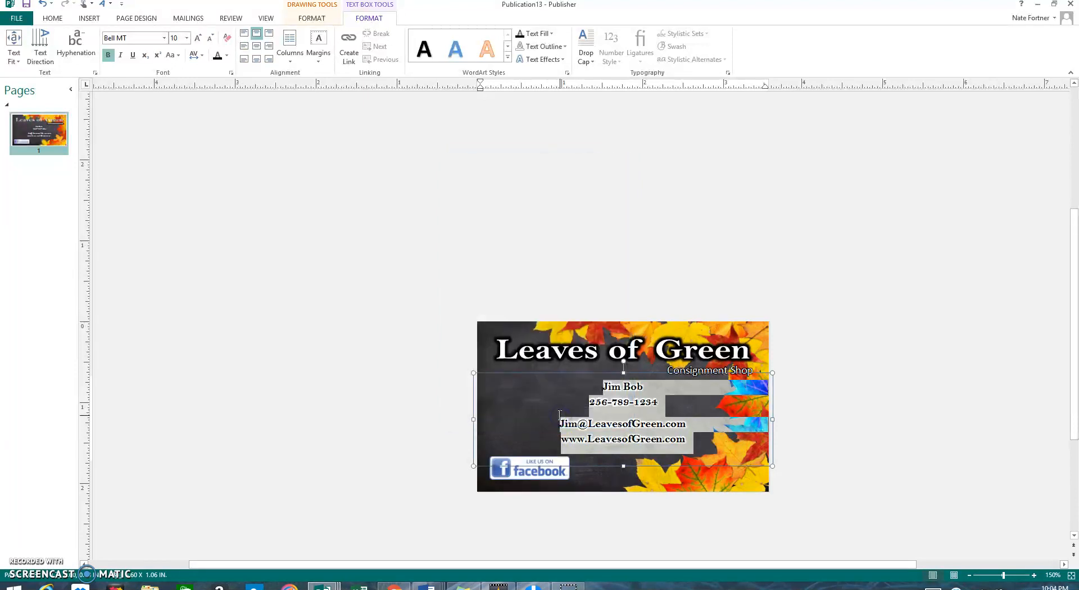
left_click(676, 281)
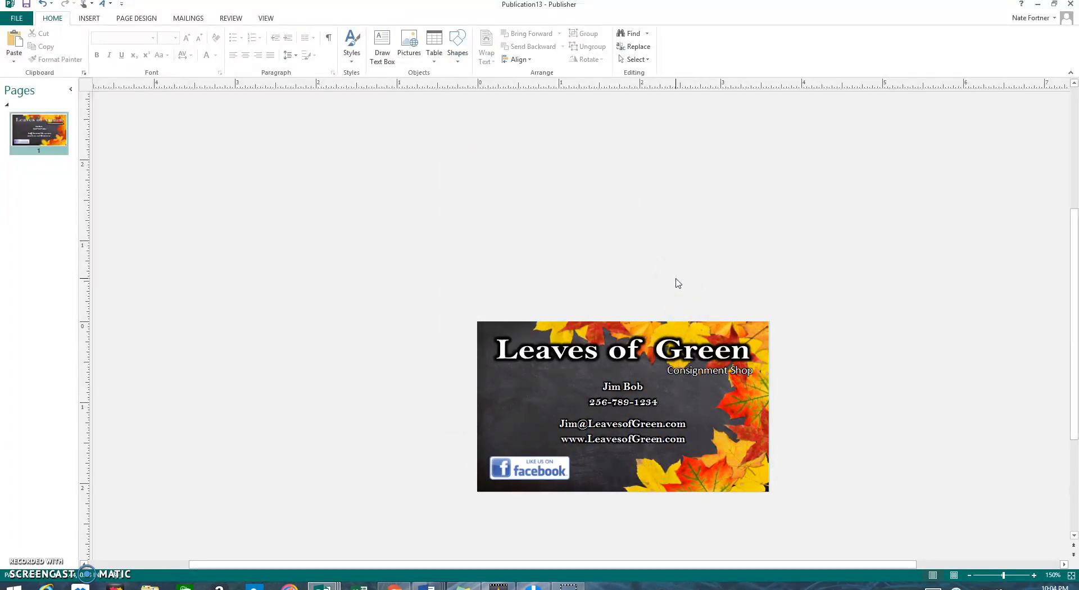
Step: Give the Consignment Shop tagline a 7 pt glow
triple_click(753, 370)
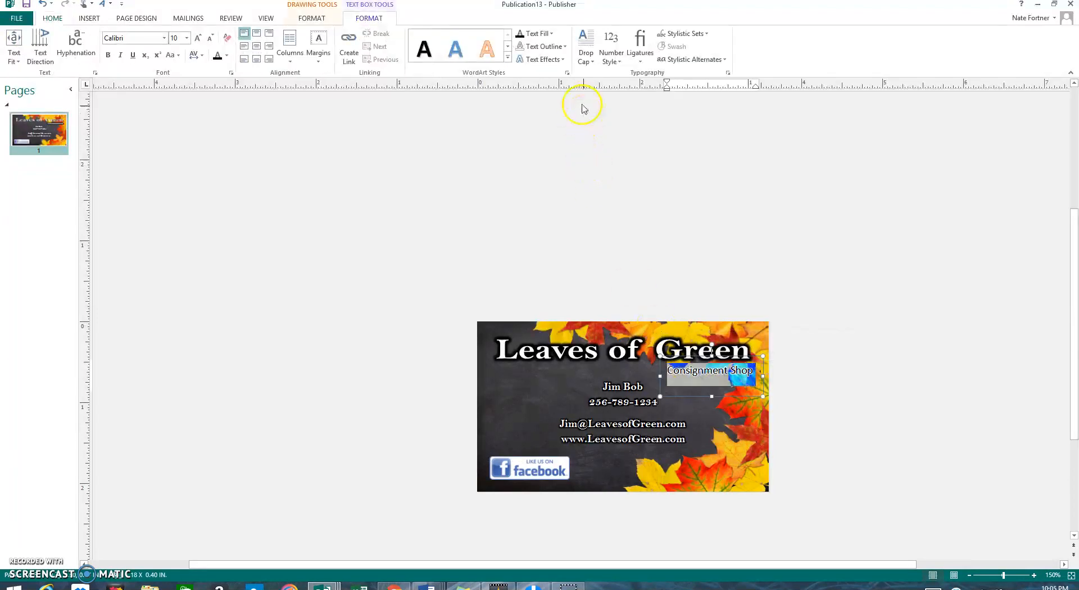
left_click(549, 60)
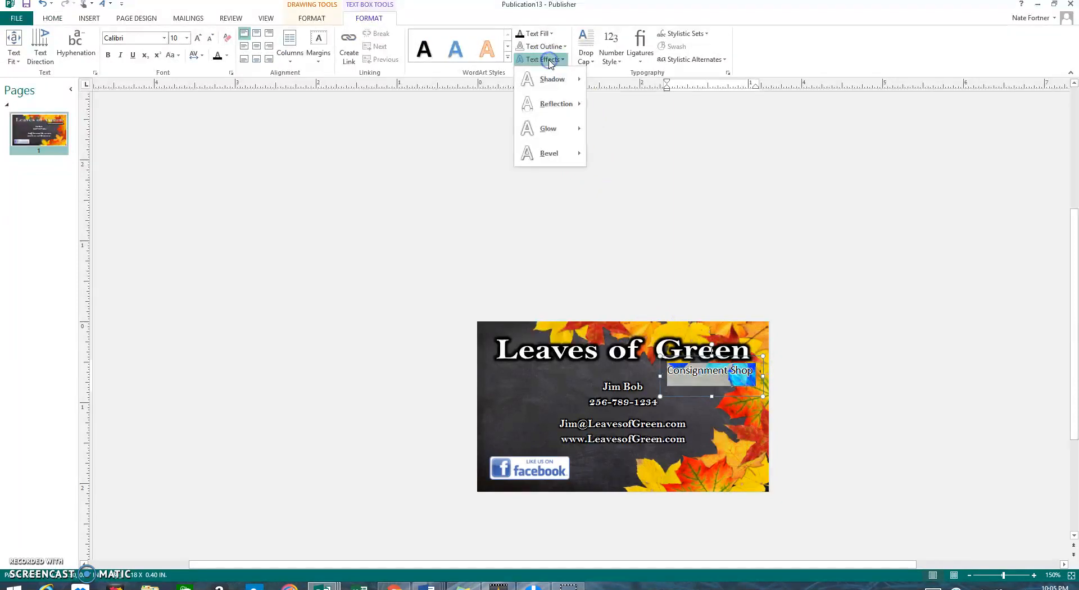
left_click(555, 129)
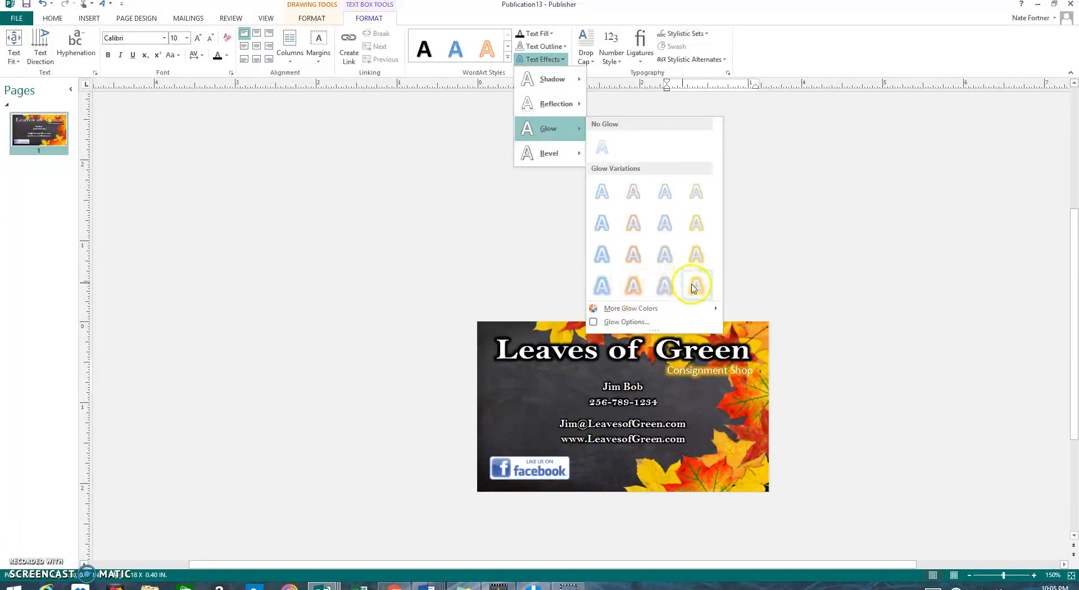
left_click(631, 320)
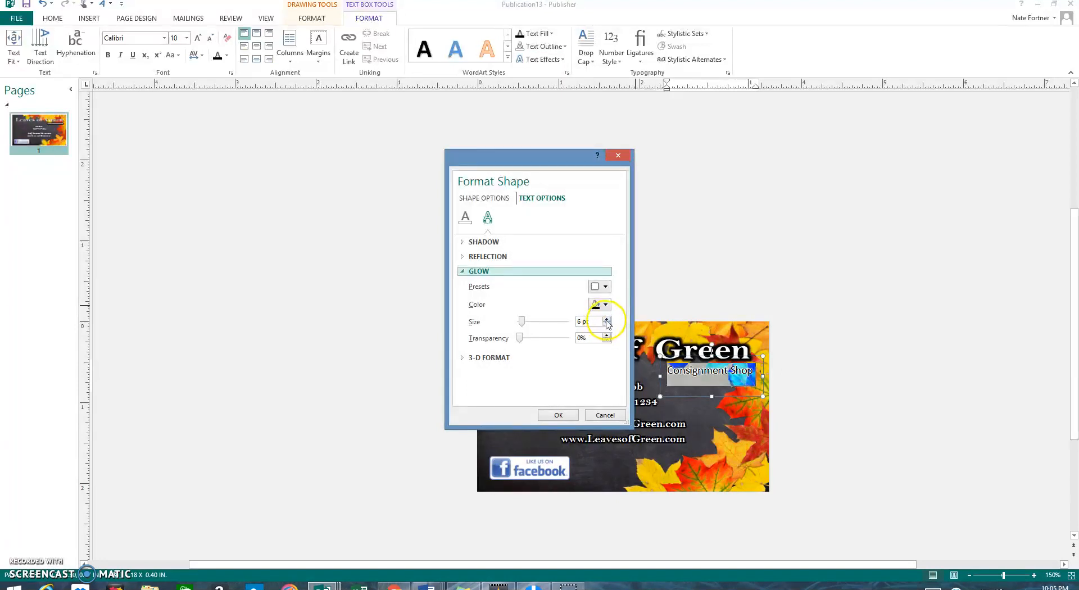
left_click(607, 319)
left_click(557, 415)
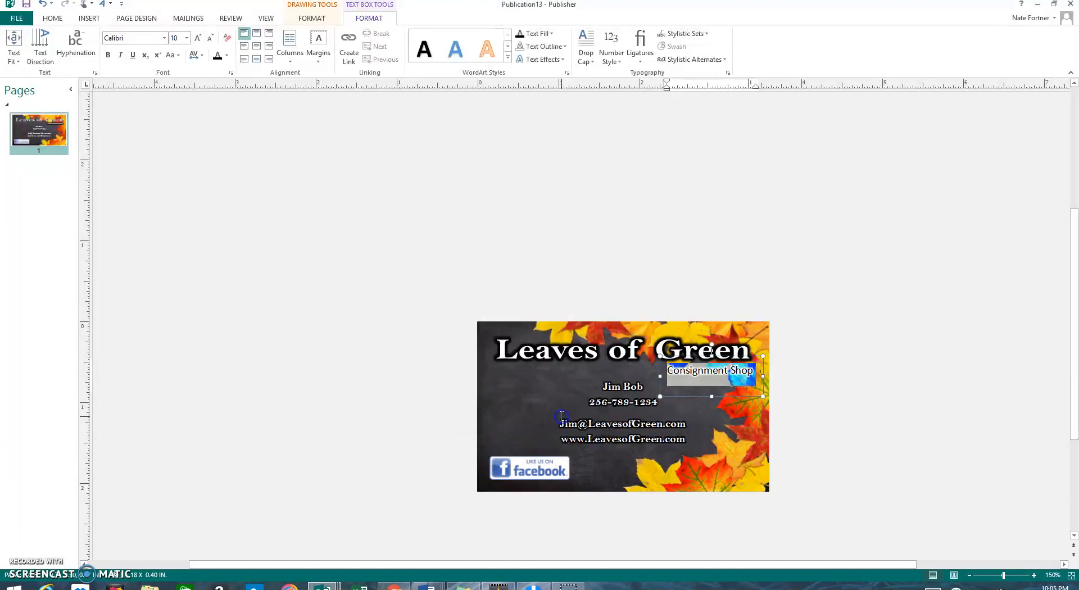
left_click(792, 341)
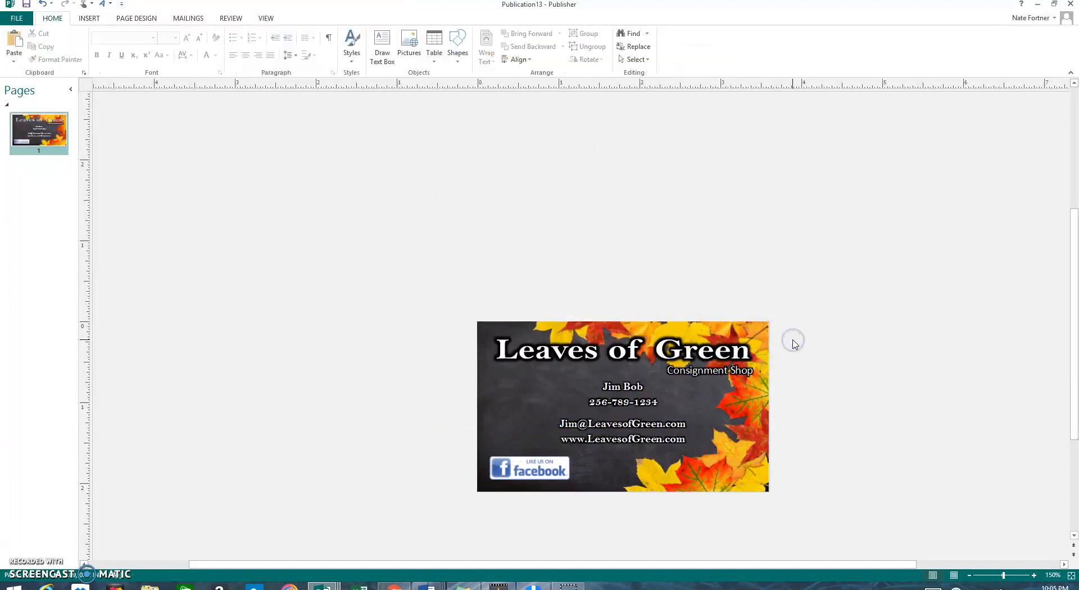
Step: Make the Consignment Shop text bold, then return it to regular weight
left_click(752, 370)
left_click_drag(752, 369, 667, 371)
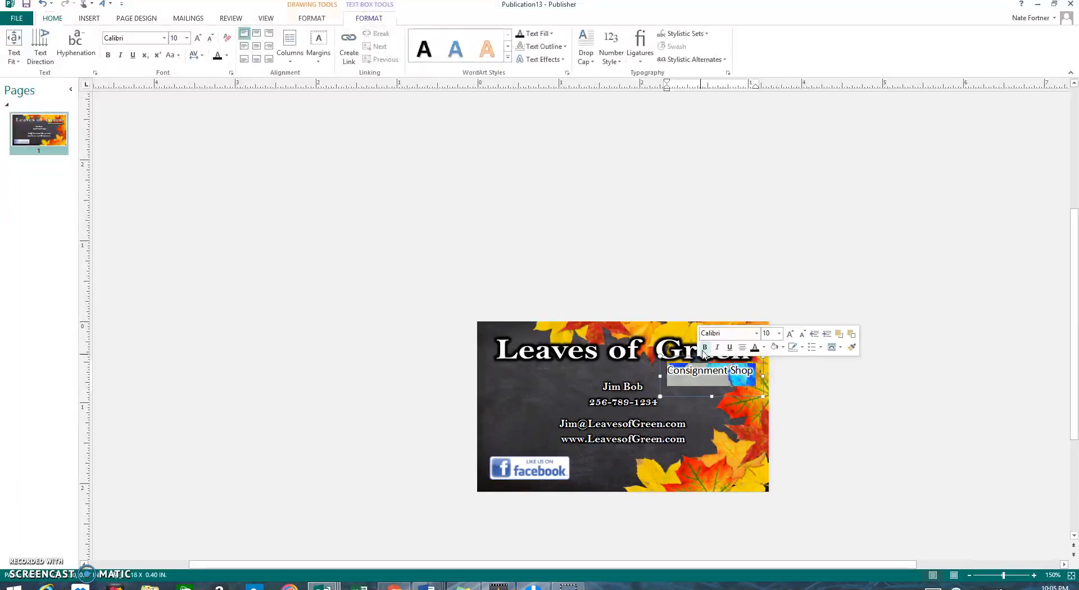
left_click(705, 348)
left_click(820, 419)
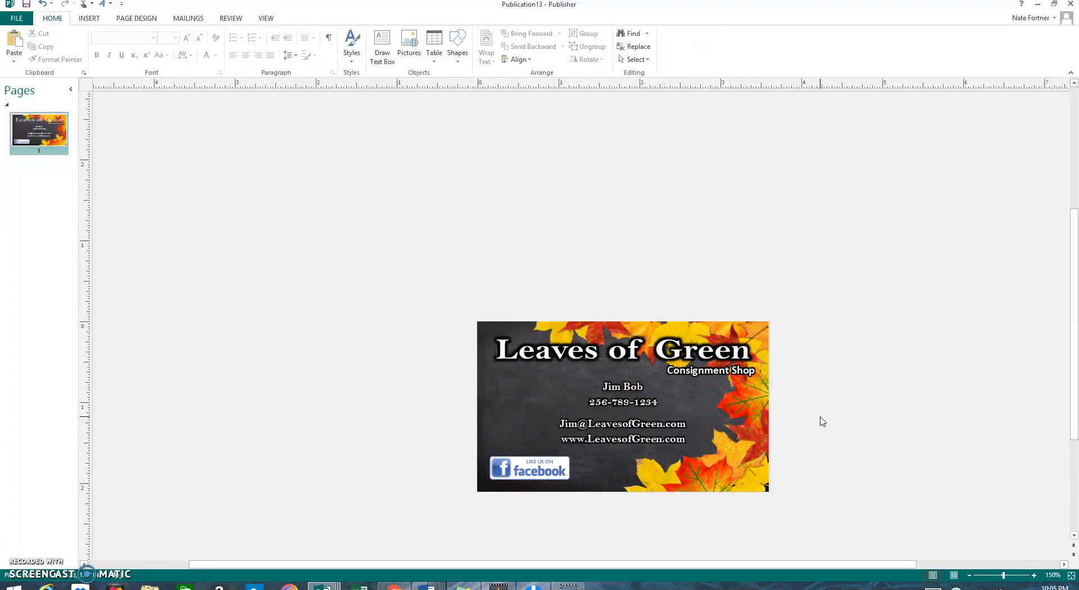
left_click(746, 369)
triple_click(746, 369)
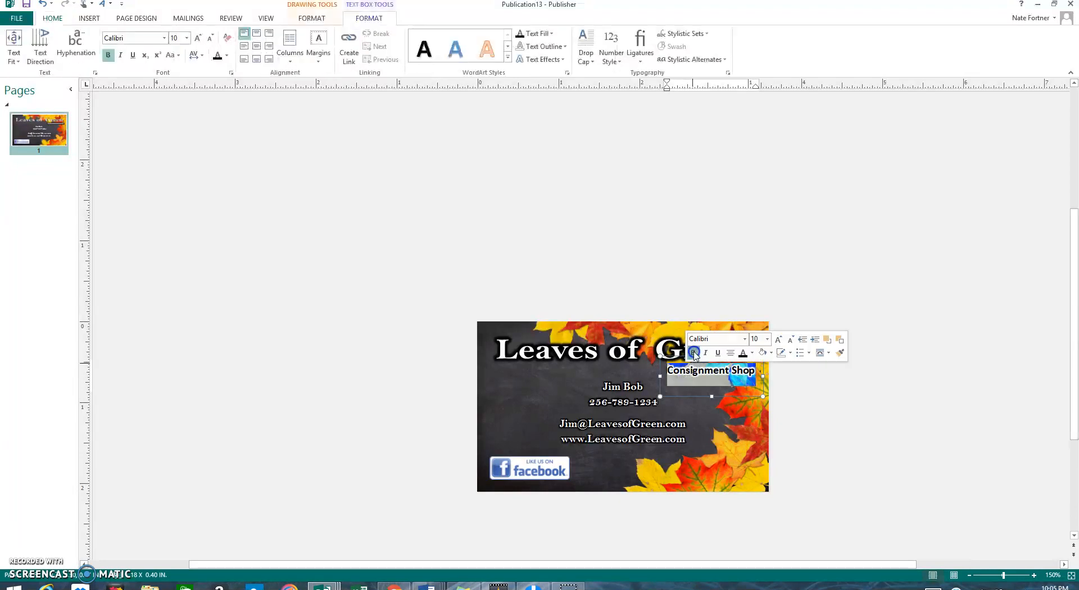
left_click(767, 397)
left_click(776, 403)
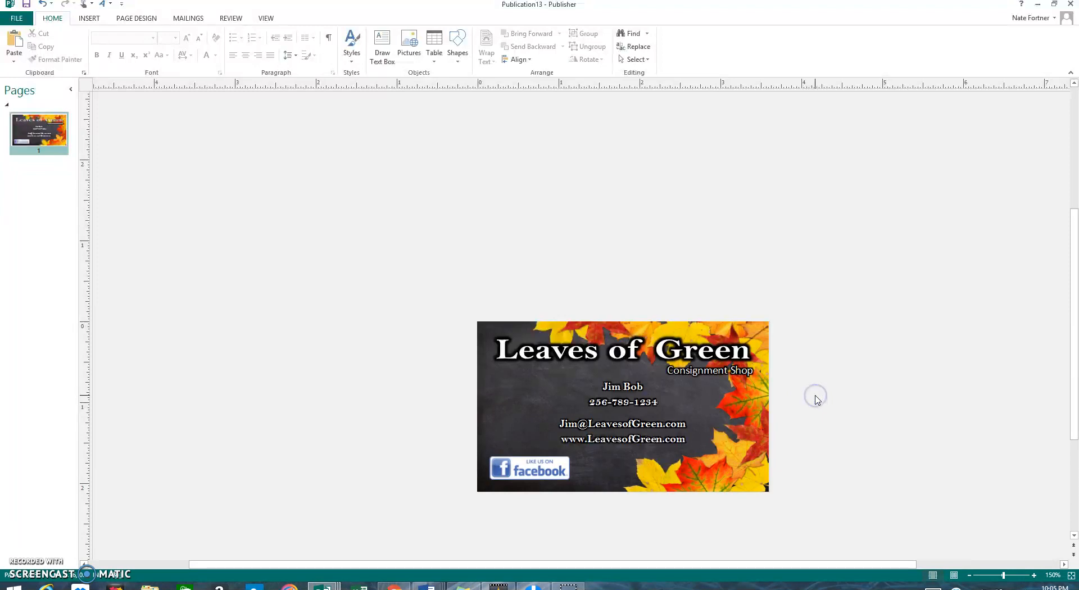
left_click(549, 470)
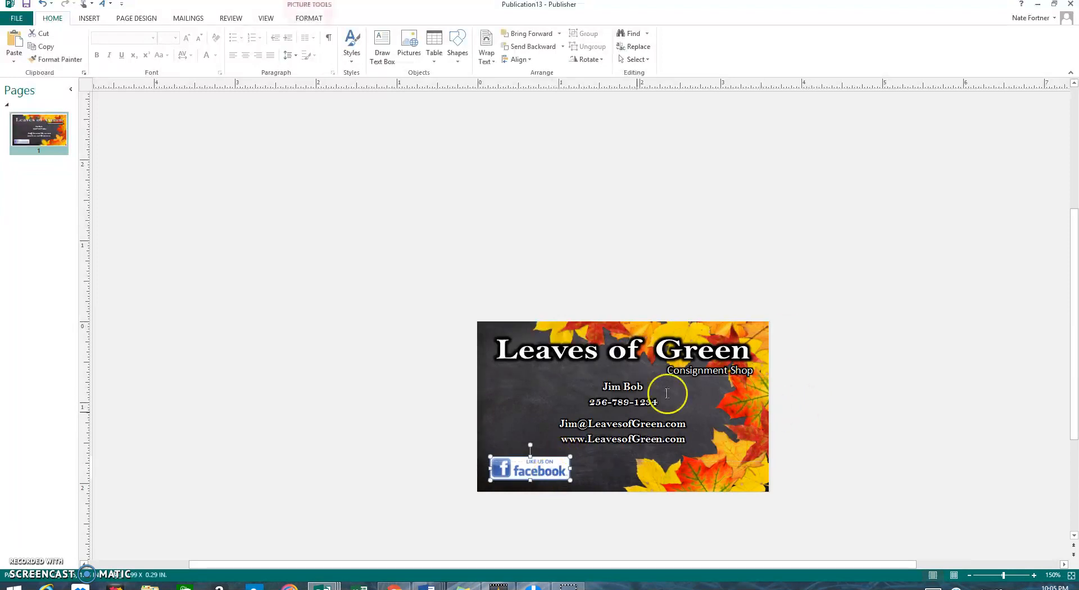
left_click(811, 317)
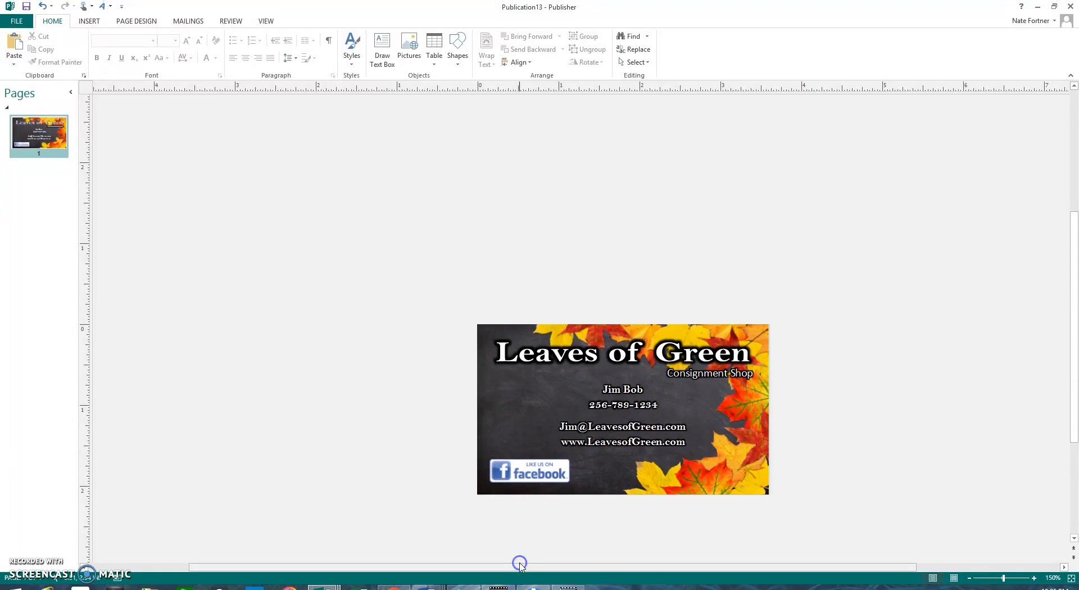
mouse_move(561, 585)
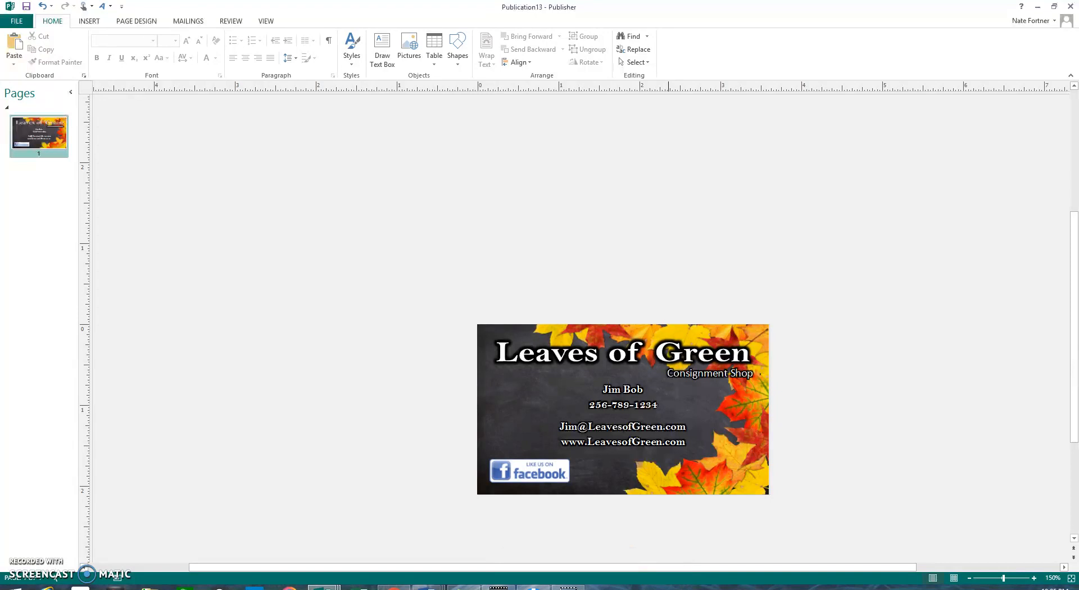
left_click(625, 589)
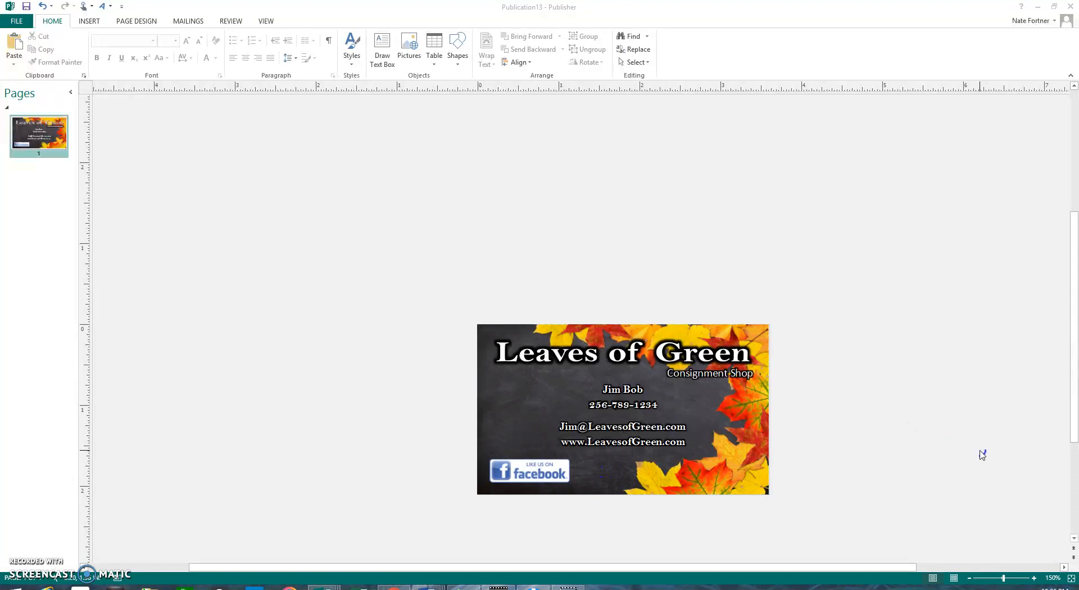
left_click(17, 21)
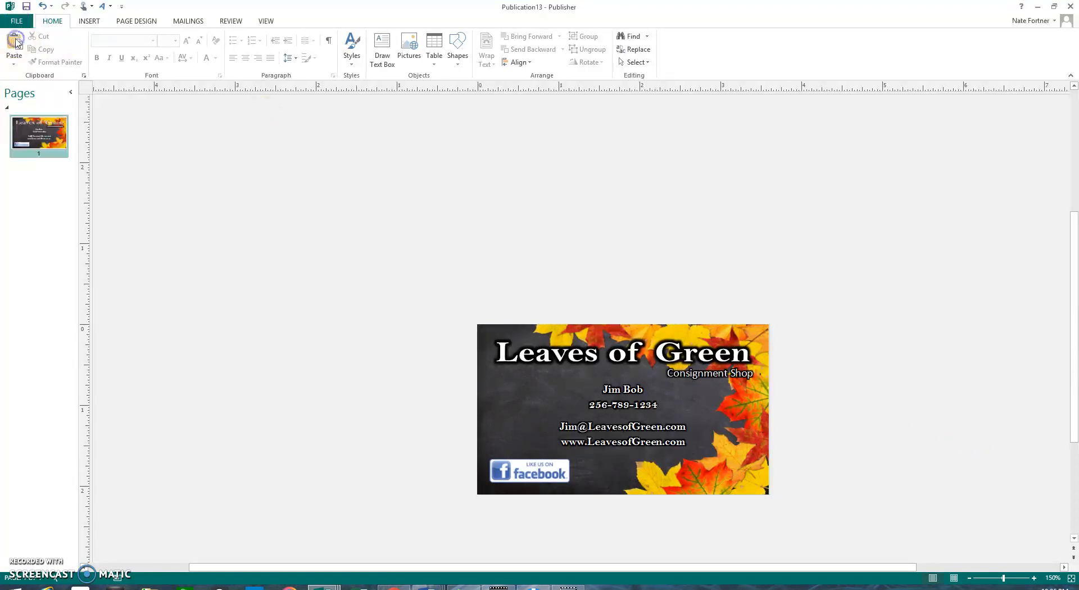
left_click(16, 21)
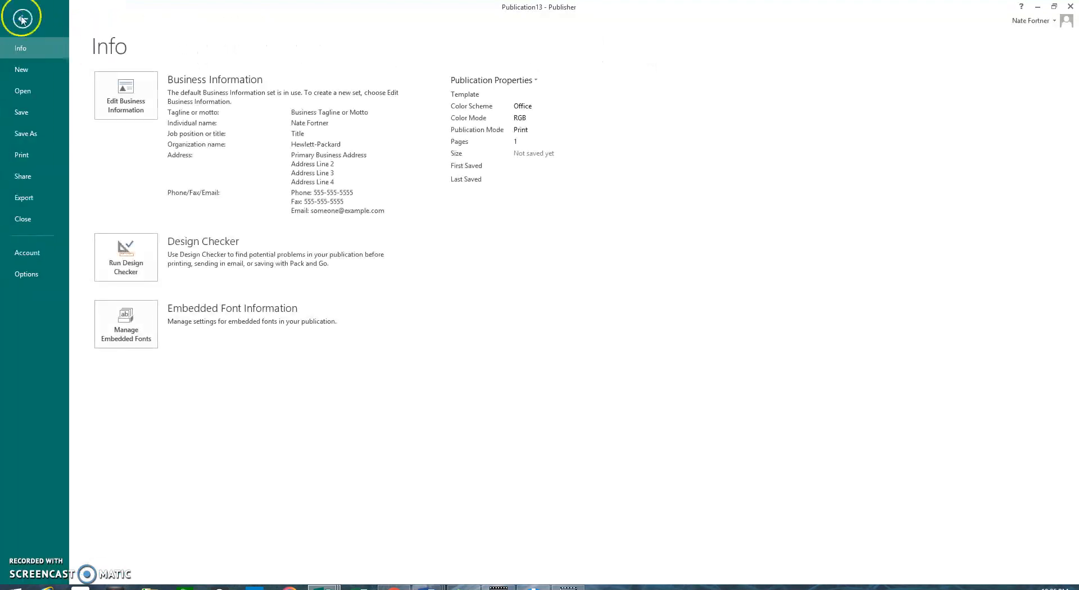
left_click(22, 19)
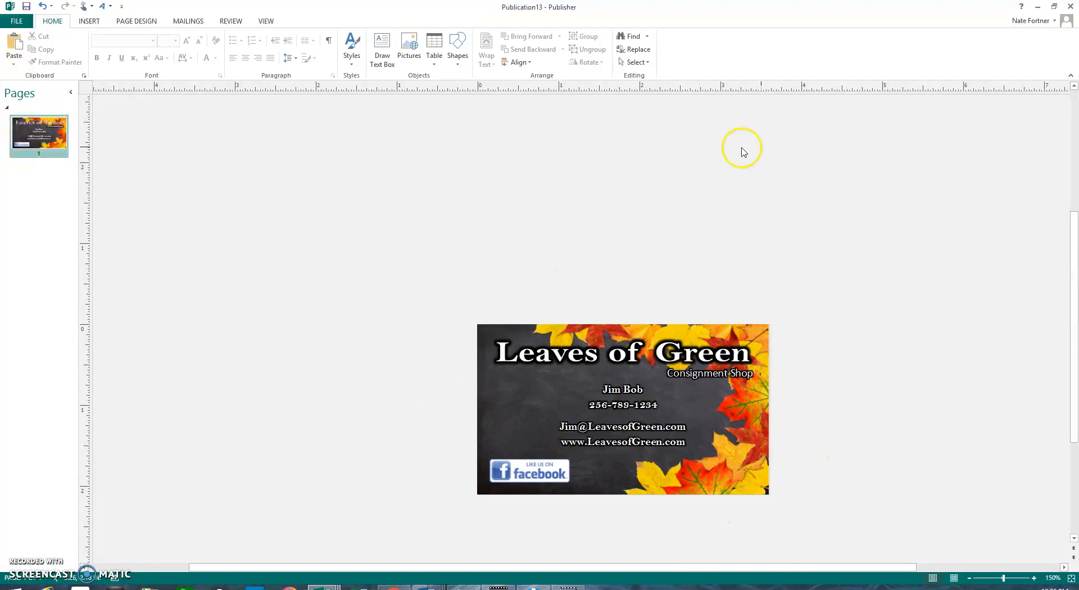
Step: Group all the card's objects, then open Save as Picture and close it without saving
mouse_move(460, 281)
left_mouse_down()
mouse_move(540, 335)
mouse_move(718, 508)
mouse_move(794, 532)
left_mouse_up()
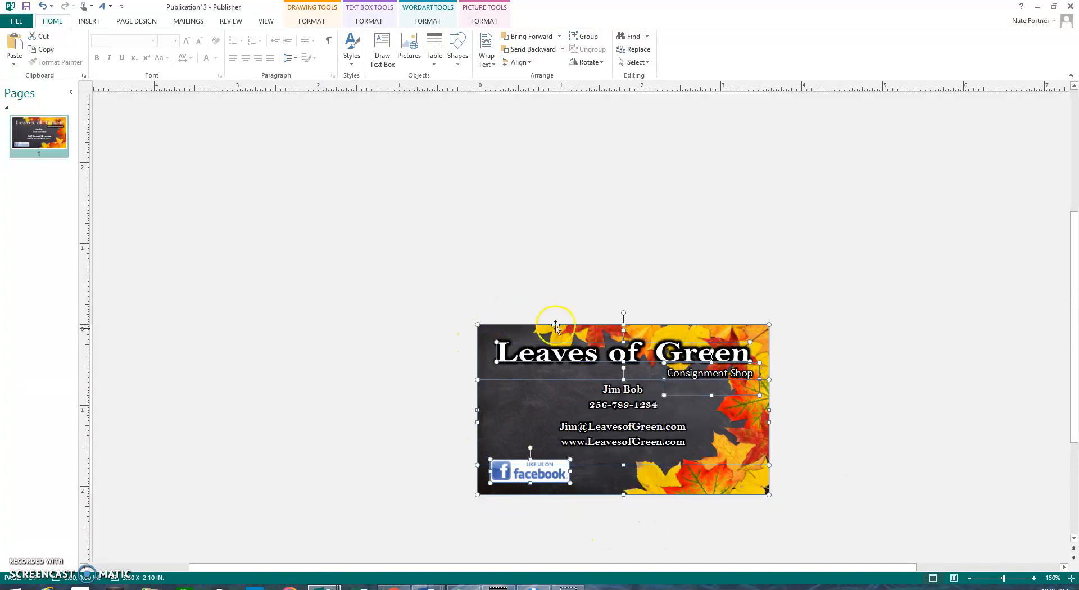
left_click(588, 37)
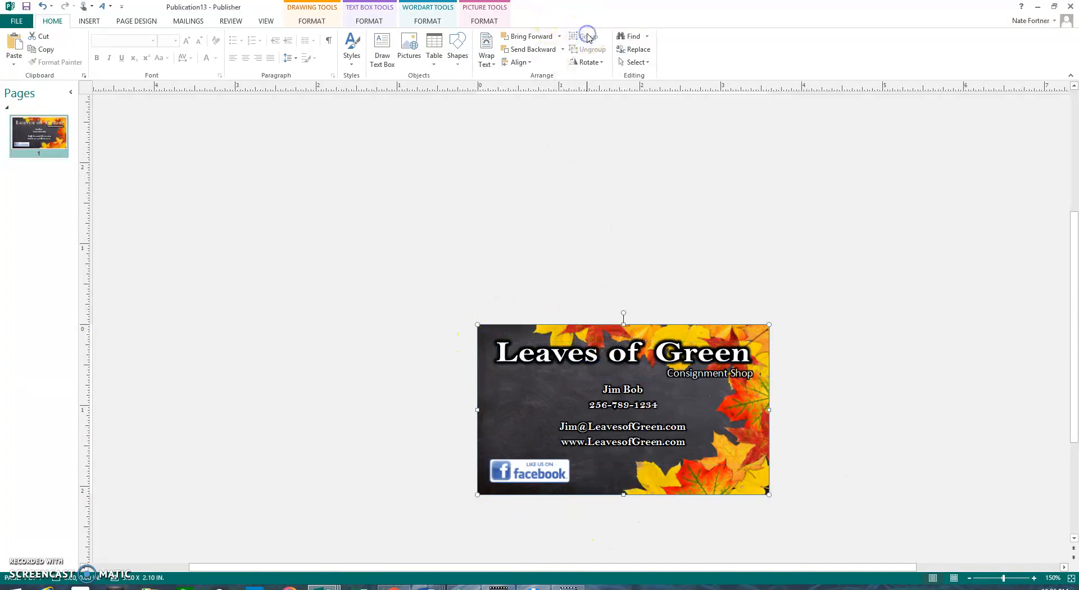
right_click(495, 366)
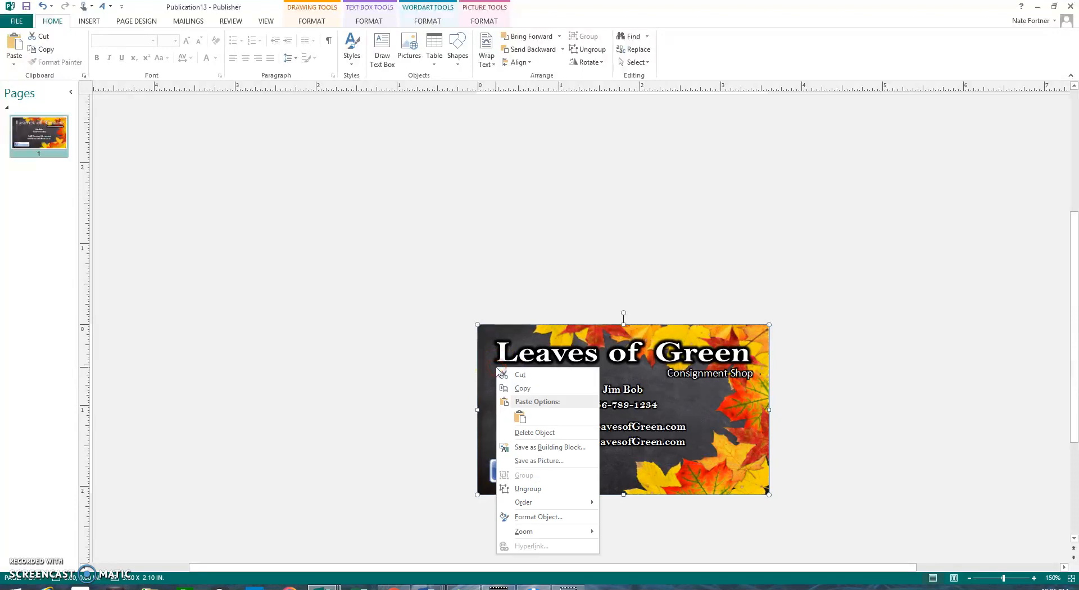
left_click(533, 466)
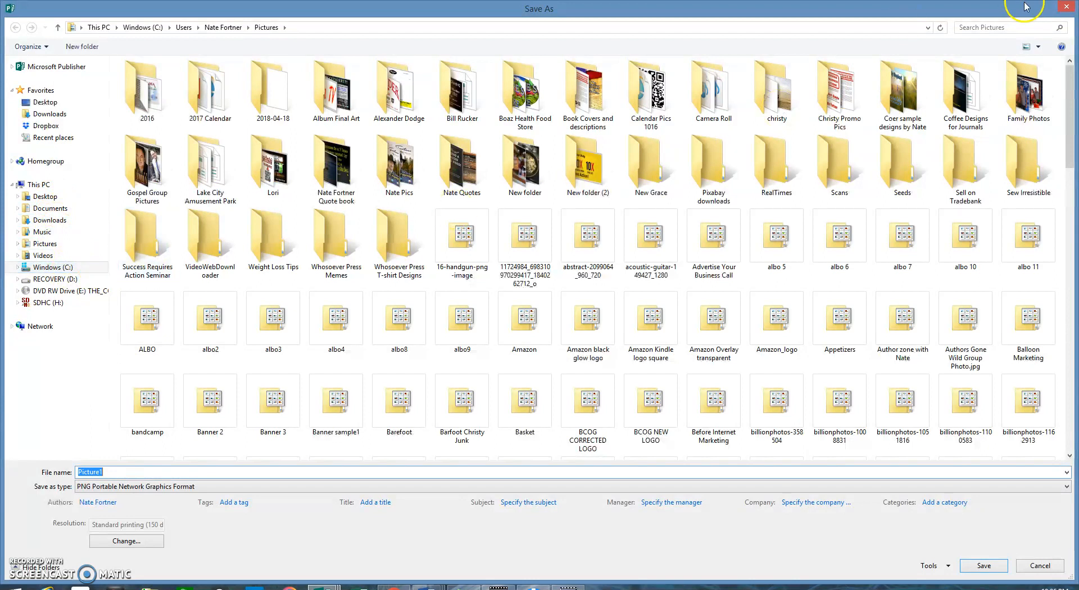
left_click(1068, 8)
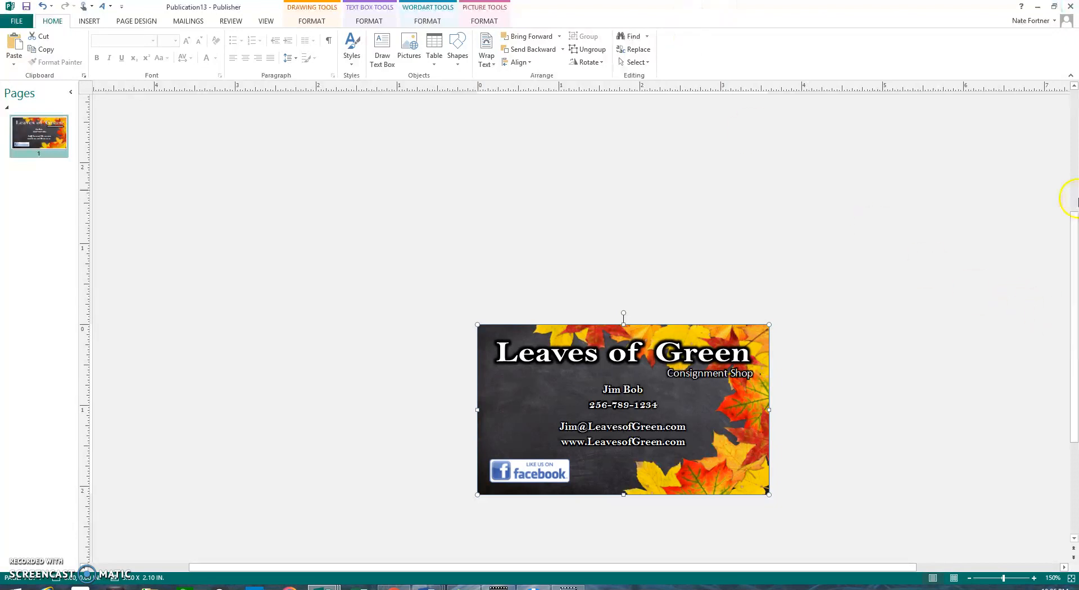
Step: Start Save As from the File menu with the Desktop as the save location
left_click(680, 163)
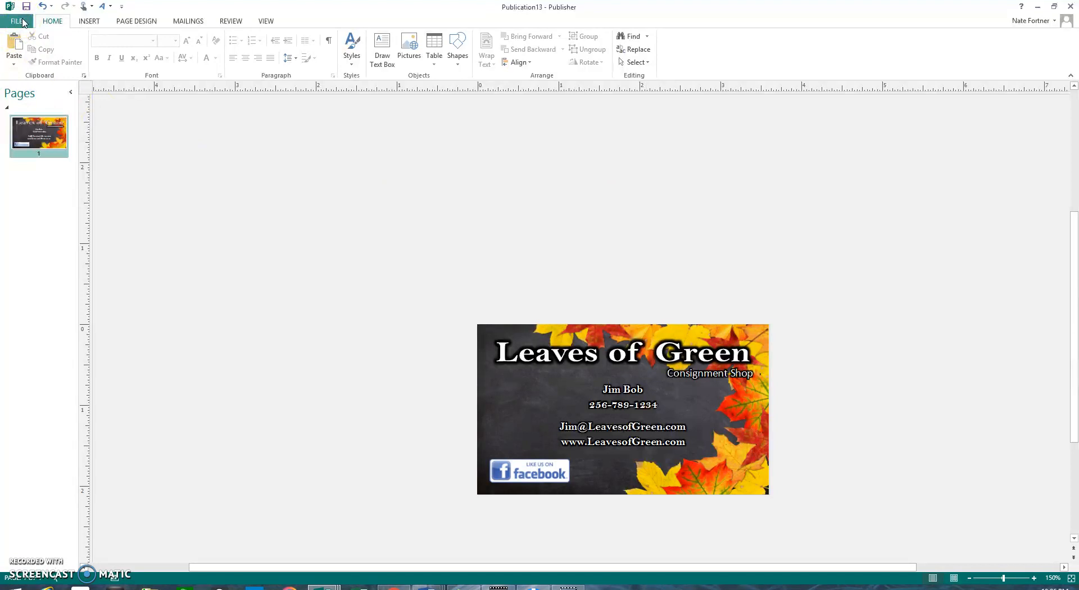
right_click(492, 379)
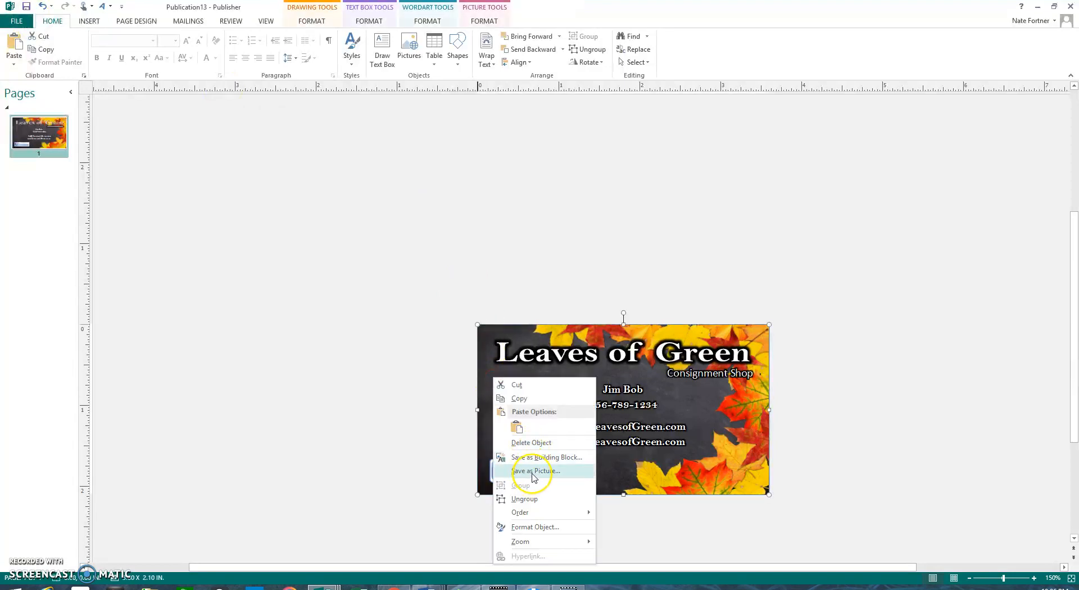
left_click(400, 429)
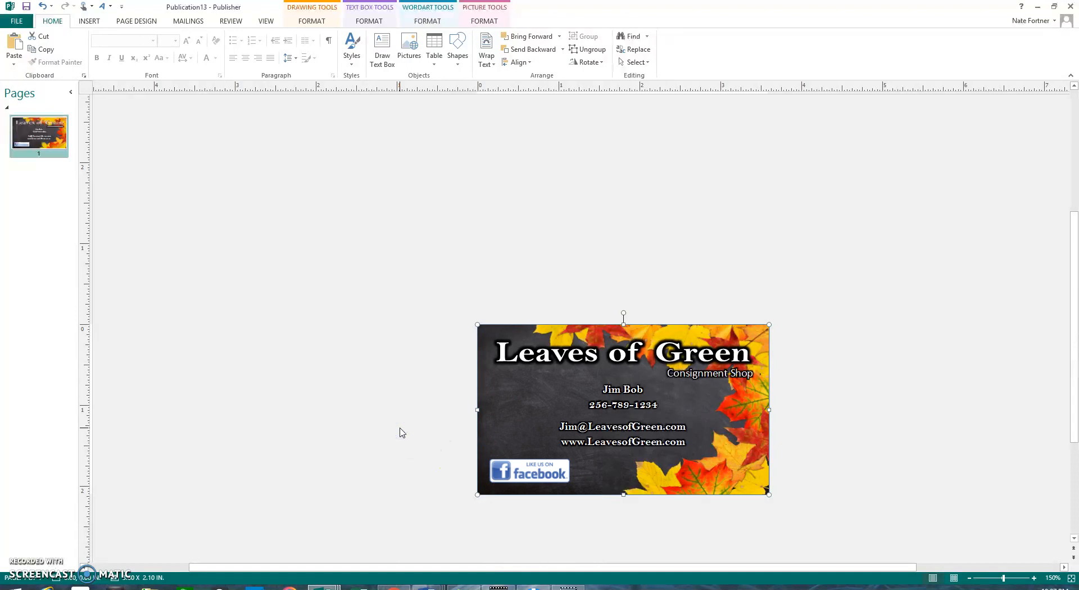
left_click(17, 21)
left_click(22, 70)
left_click(32, 135)
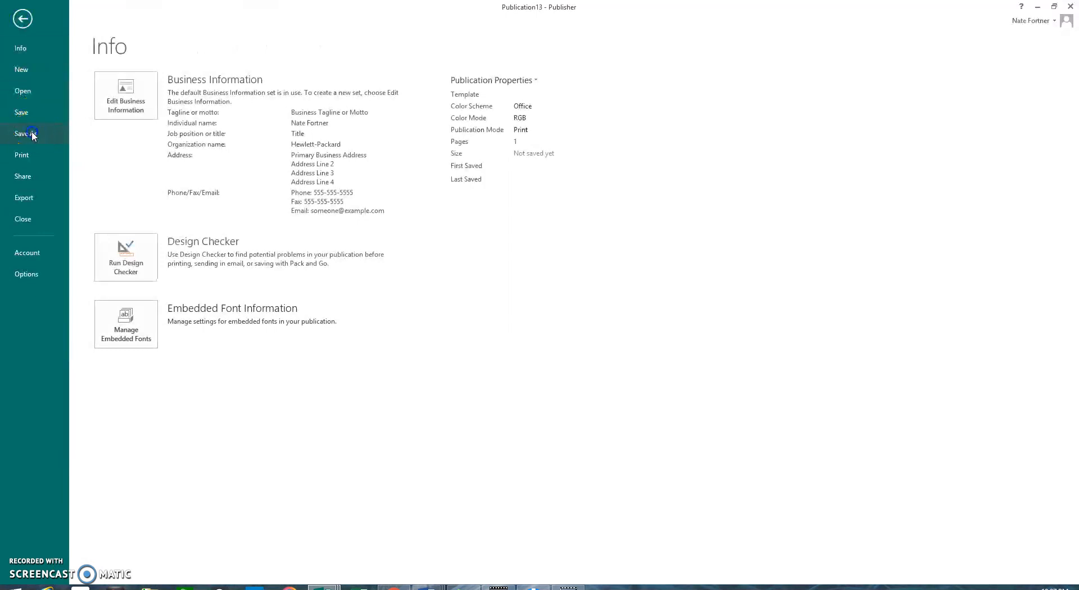
double_click(178, 128)
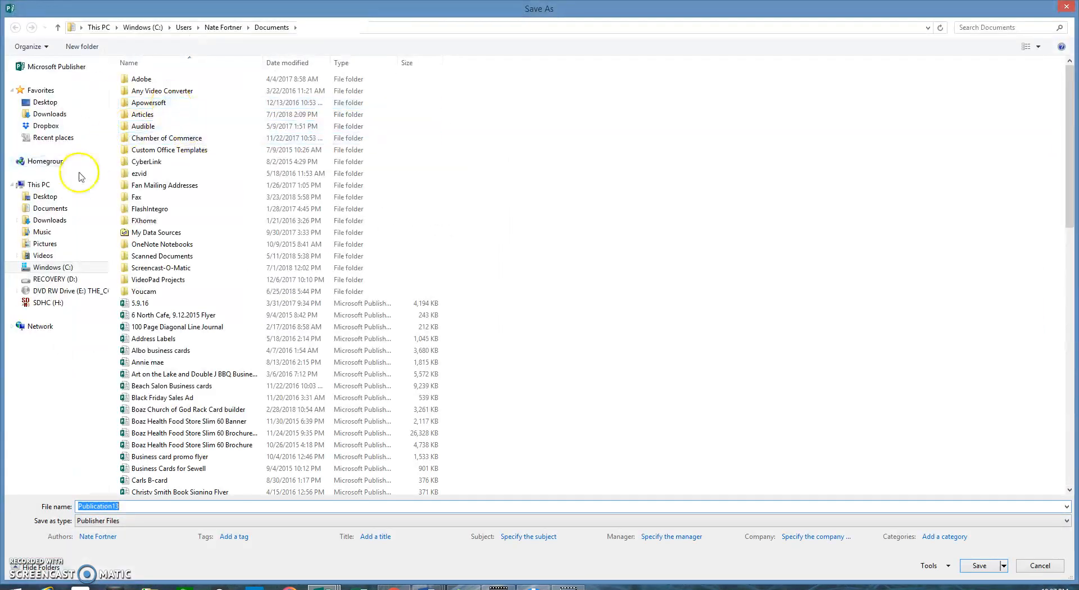
left_click(60, 198)
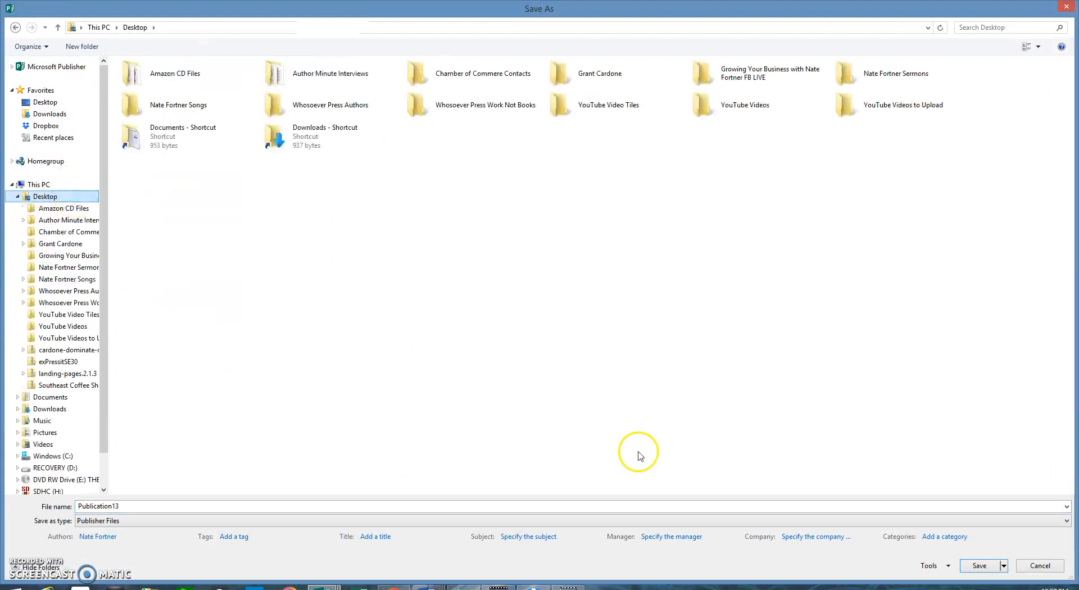
Step: Name the file 'Leaves of Green Business card for print' and set the type to PDF
double_click(273, 503)
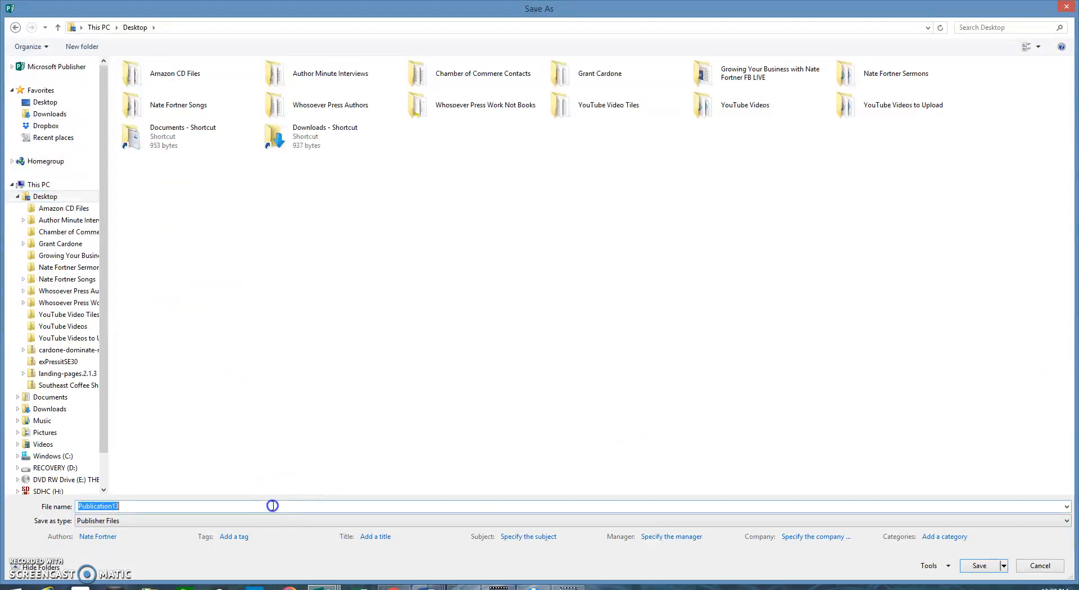
key("BackSpace")
type("Leave")
left_click(498, 587)
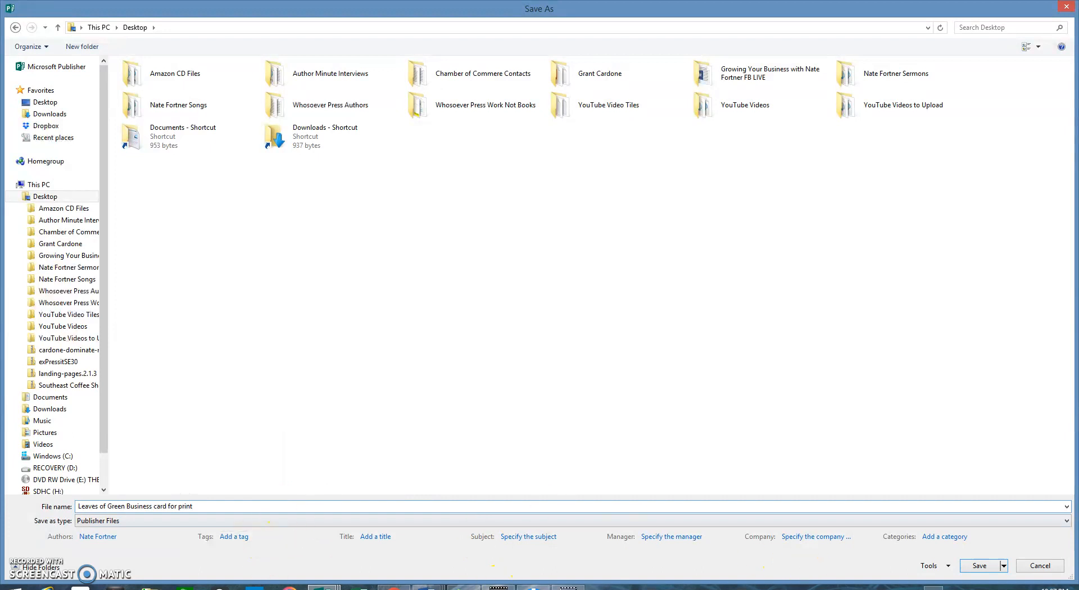
left_click(134, 522)
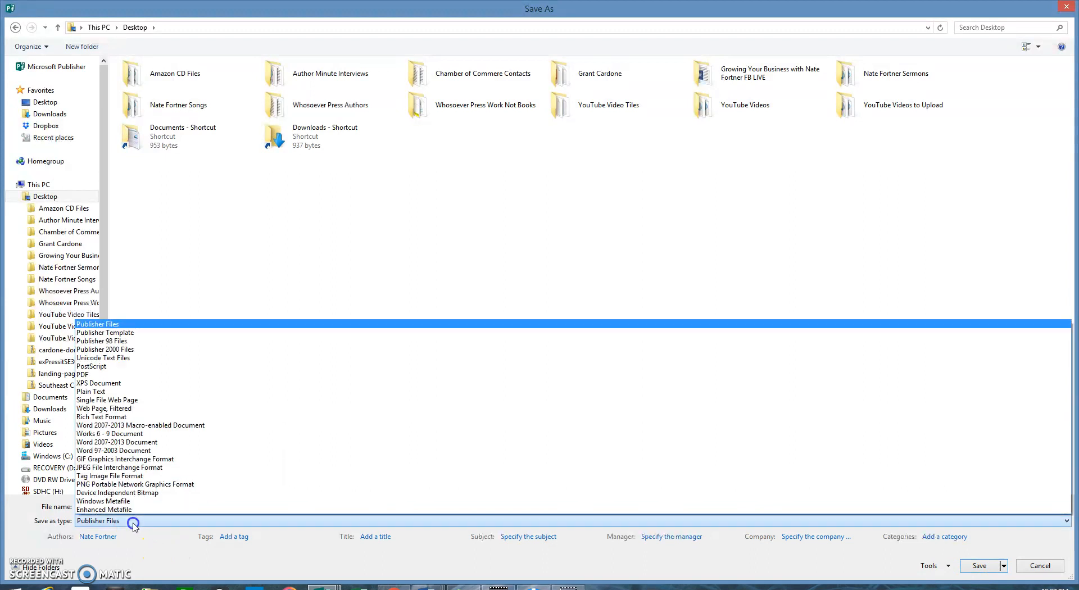
left_click(85, 374)
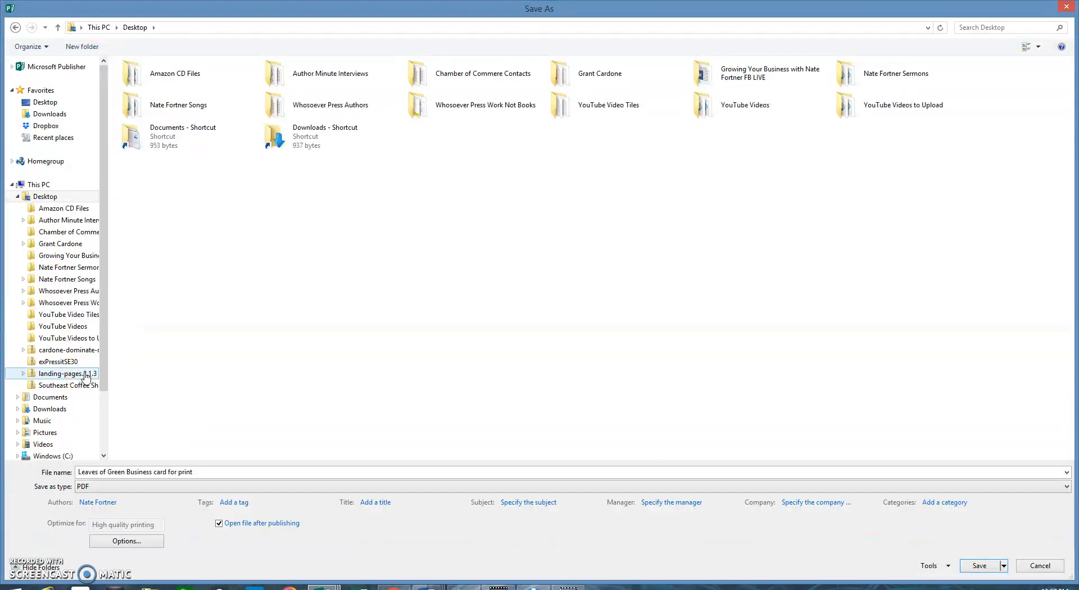
Step: Set the PDF publish options to Commercial Press and save the card as PDF
left_click(138, 542)
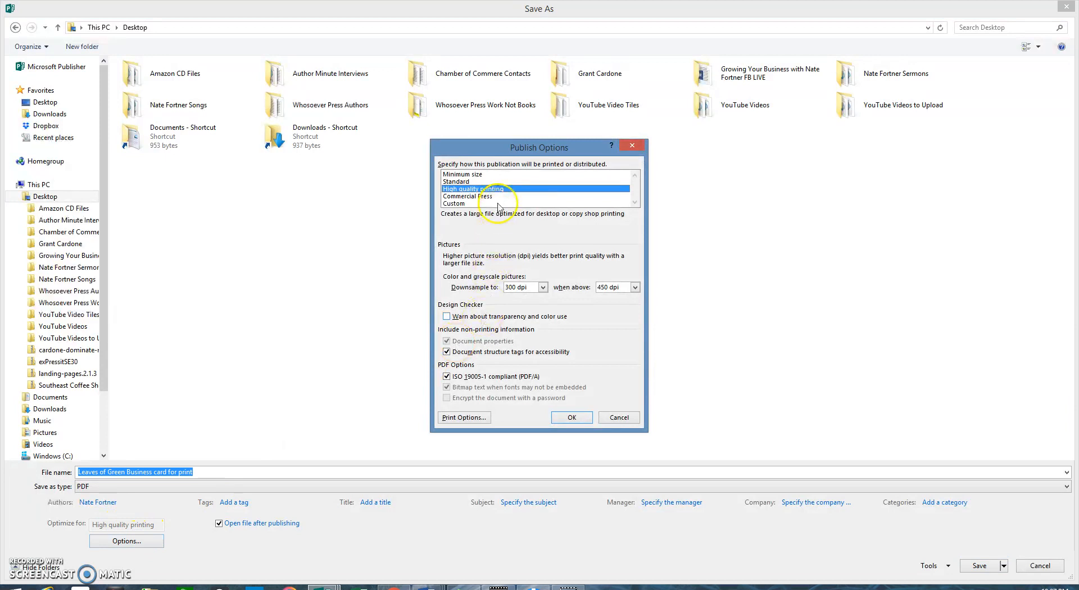
left_click(488, 197)
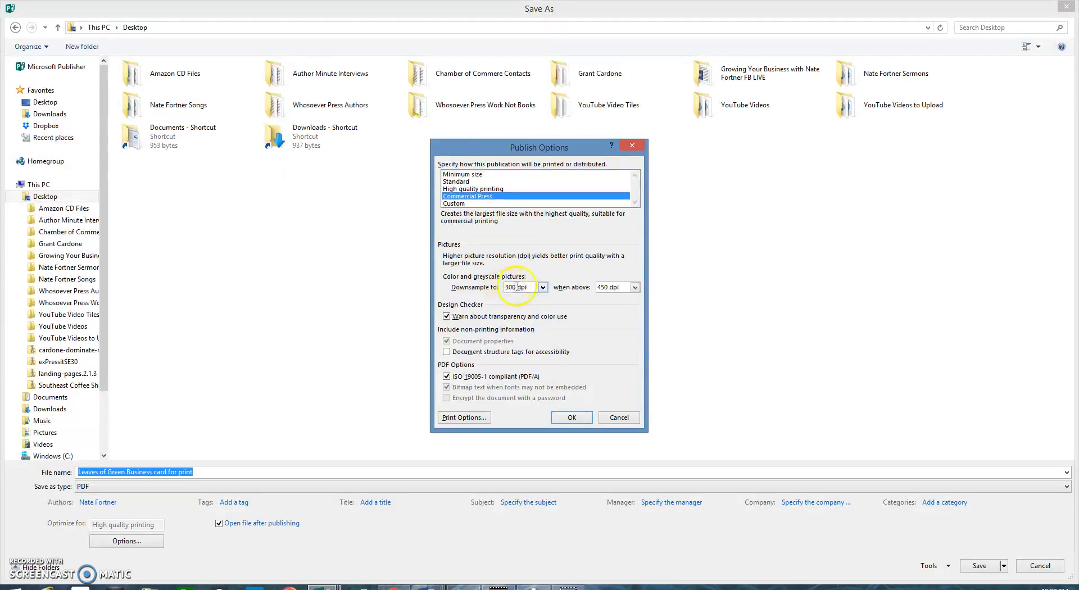
left_click(569, 418)
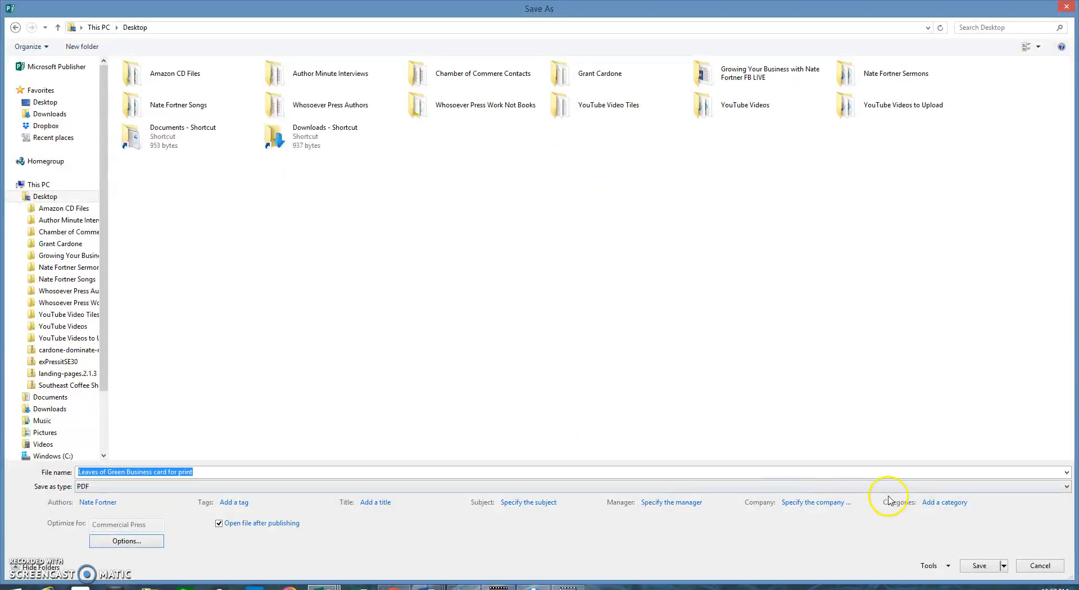
left_click(980, 566)
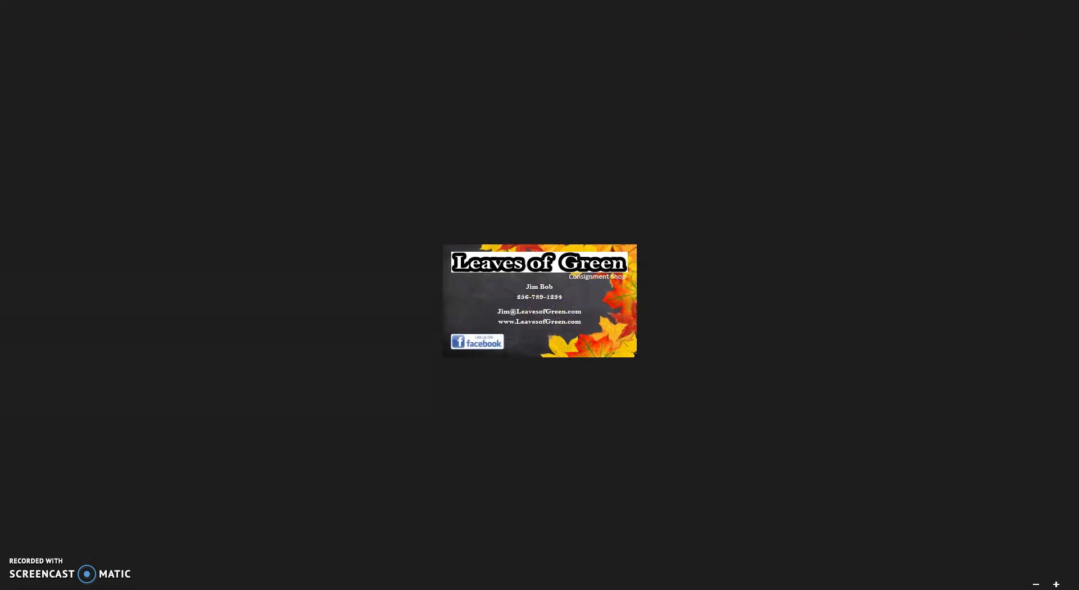
Step: Close the business card PDF in Windows Reader to return to Publisher
mouse_move(1053, 10)
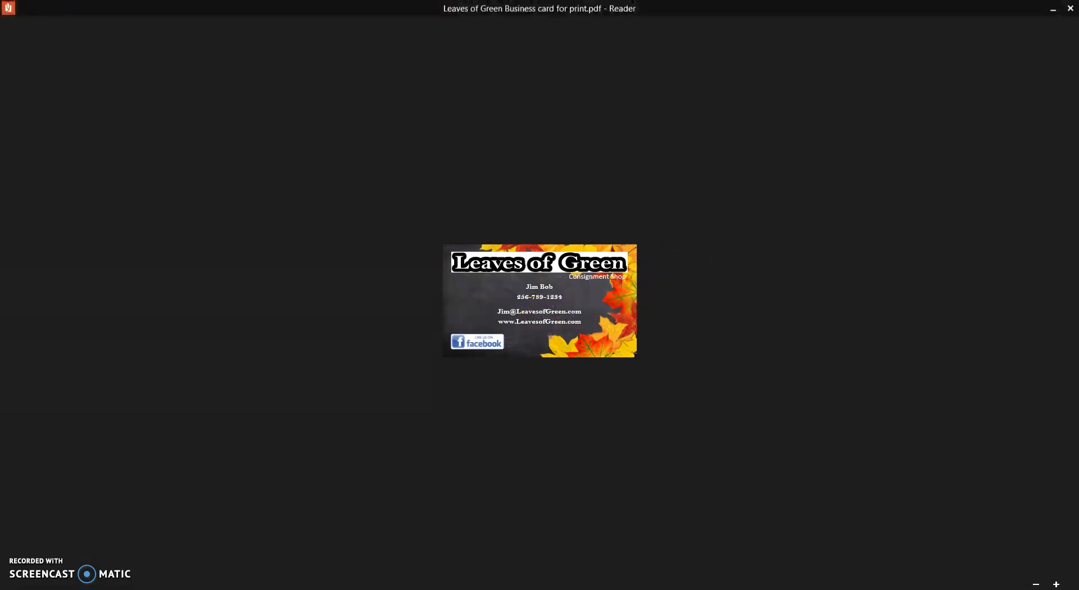
left_click(1071, 11)
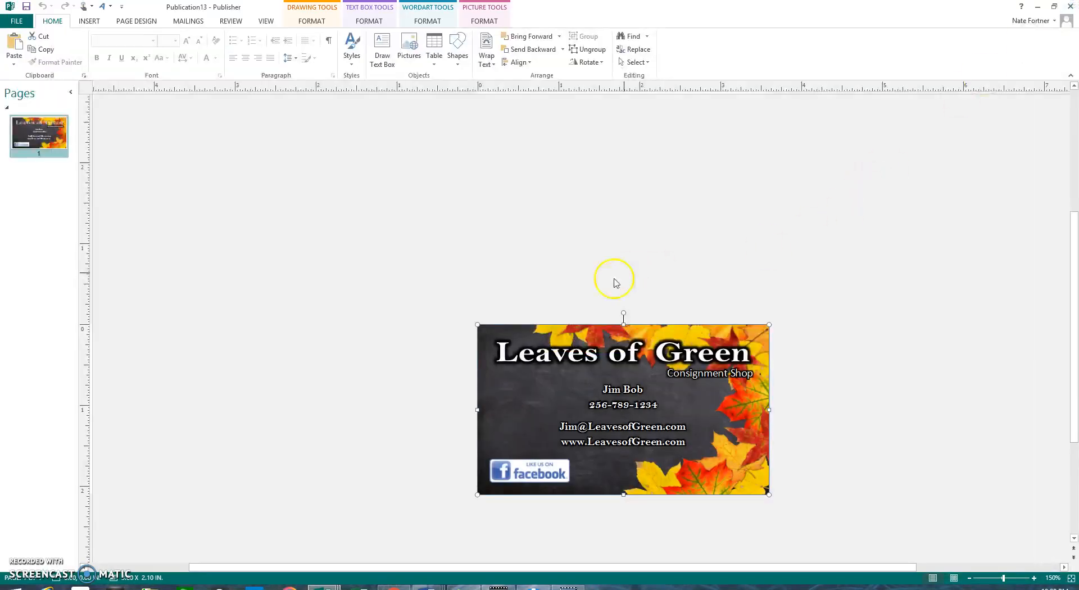
Step: Move the business card aside and choose Save as Picture from its shortcut menu
left_click_drag(582, 334, 265, 336)
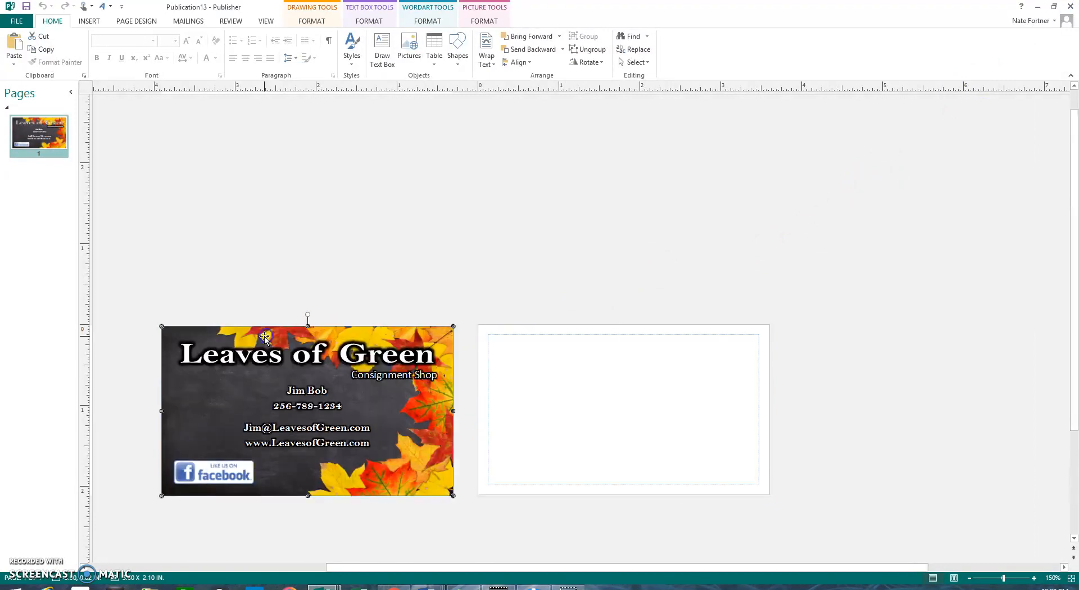
left_click(426, 277)
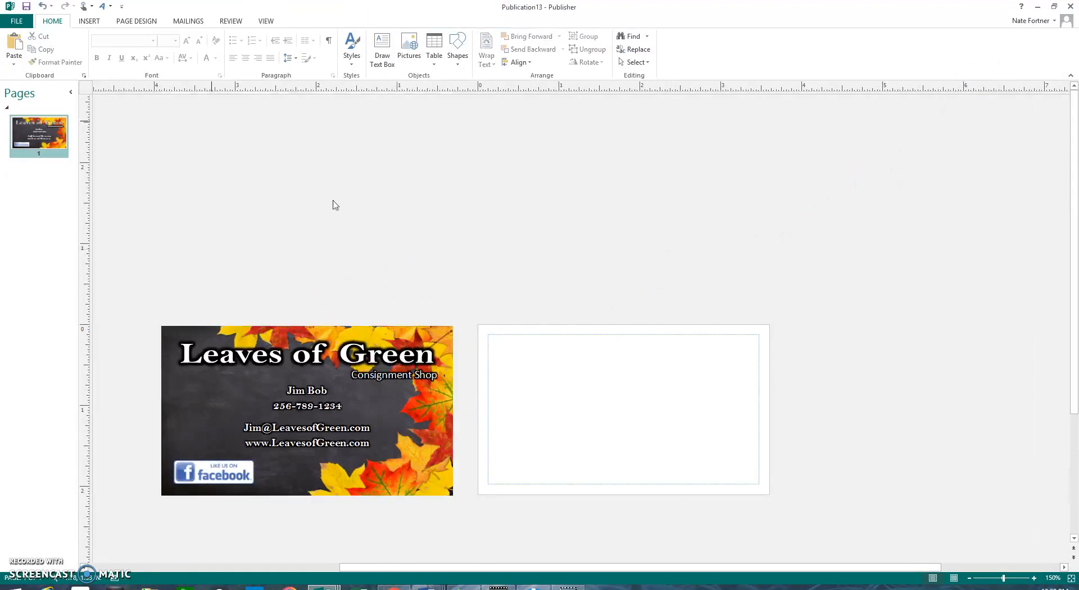
left_click(90, 21)
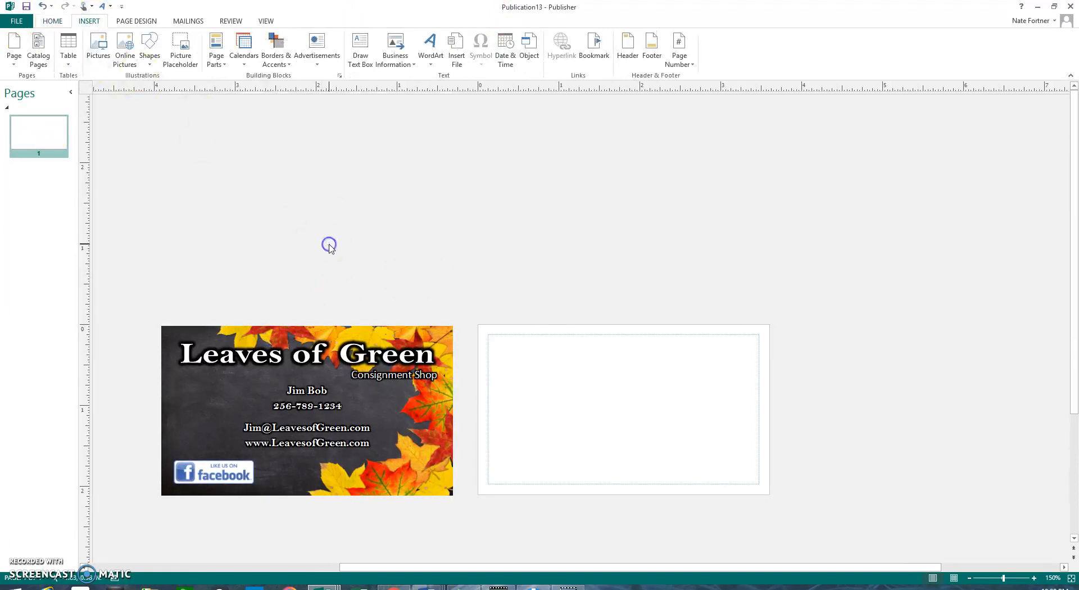
right_click(417, 484)
left_click(458, 390)
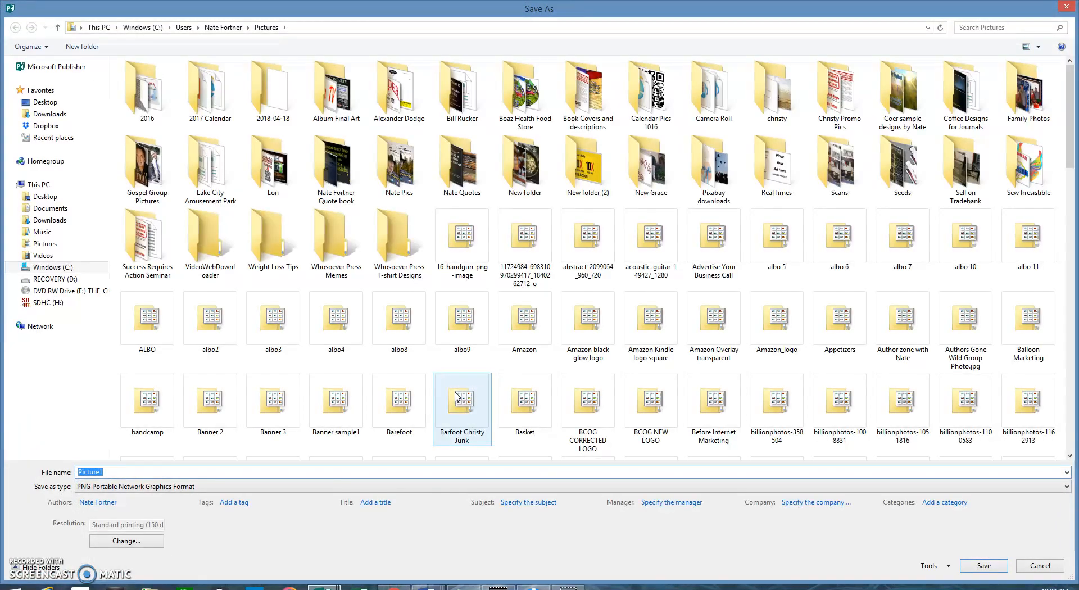
Step: Name the image 'Leaves of geen business card' on the Desktop in JPEG format
left_click(68, 201)
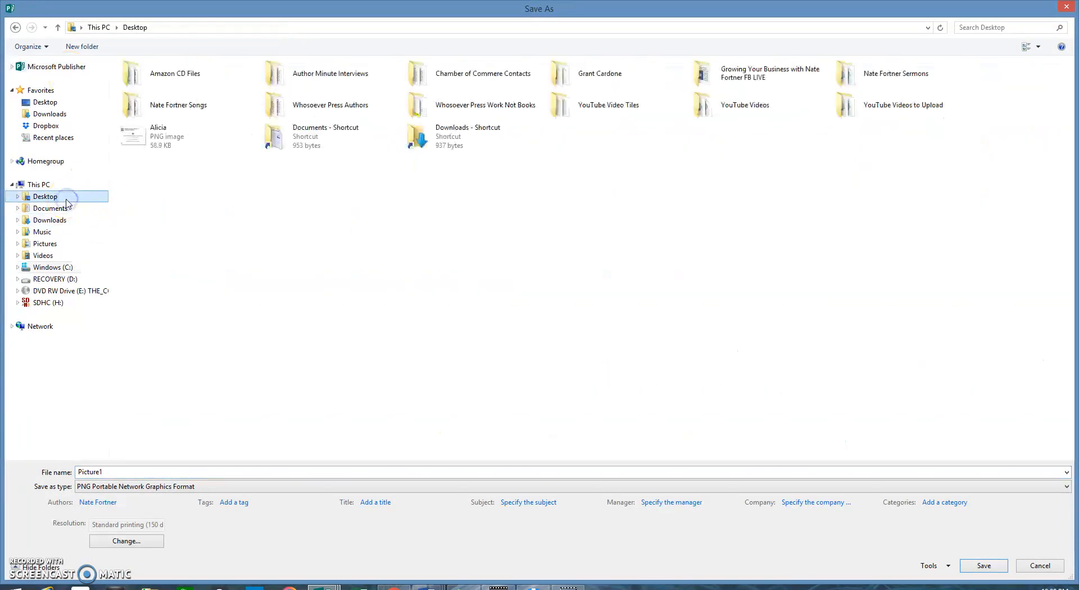
key("BackSpace")
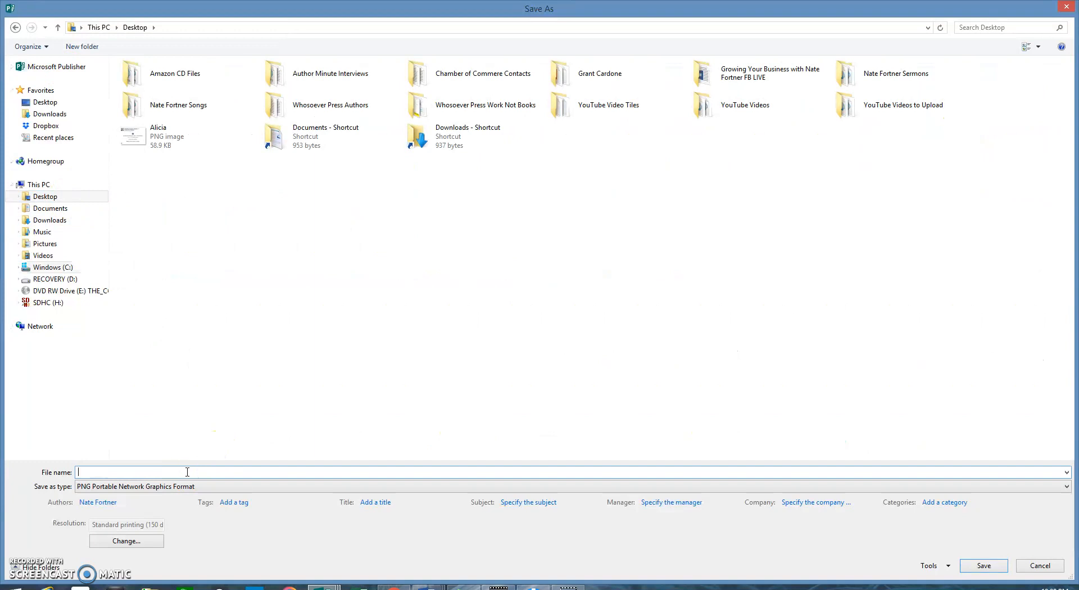
type("Leaves of geen business card")
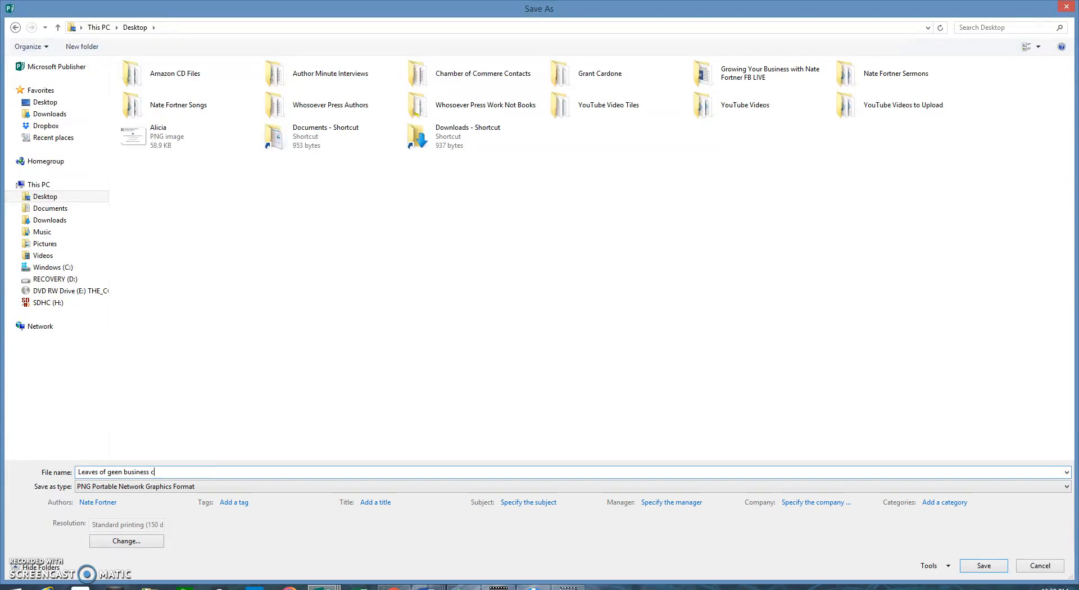
left_click(164, 487)
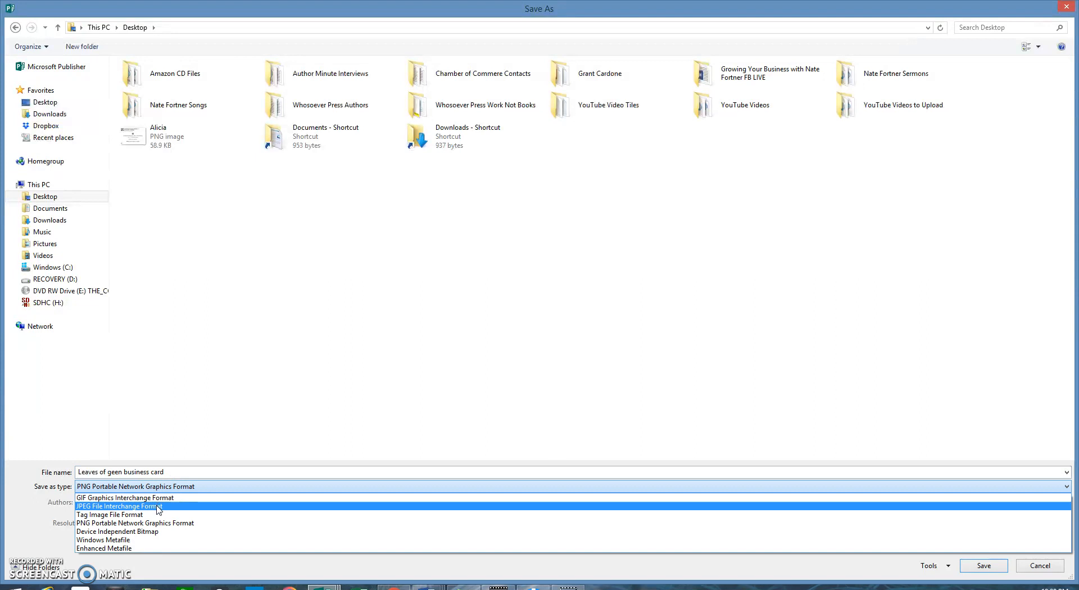
left_click(158, 508)
left_click(155, 486)
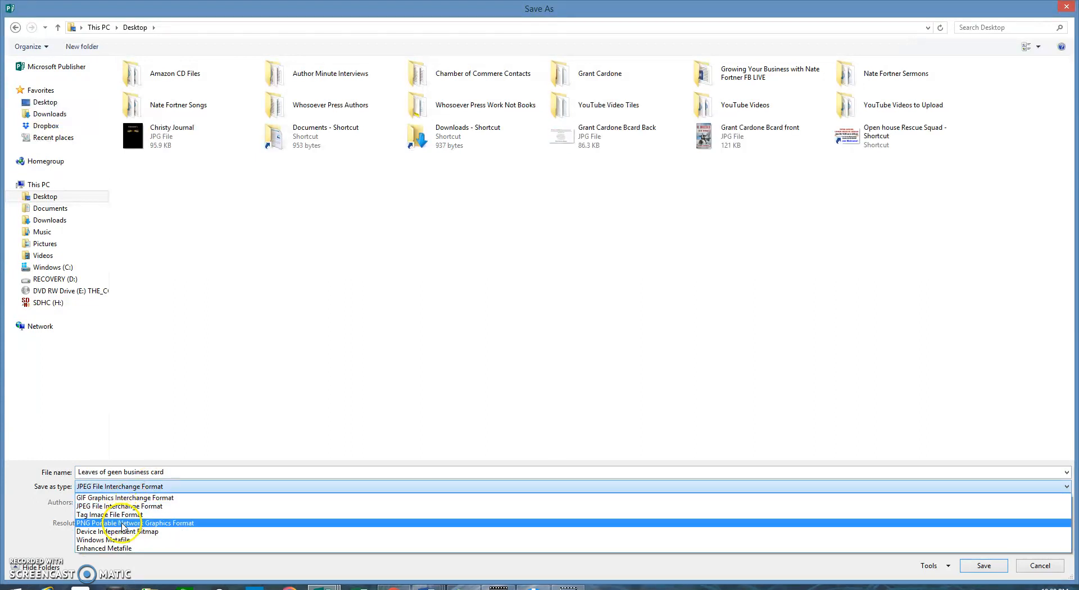
left_click(181, 472)
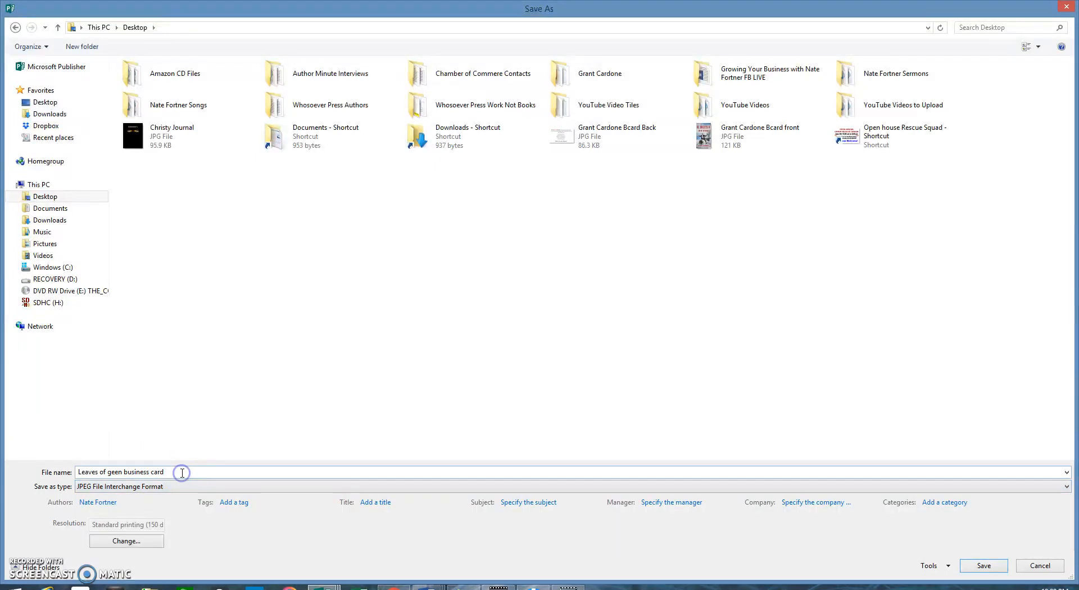
Step: Set the output resolution to 300 dpi high-quality printing and save the JPEG
left_click(132, 541)
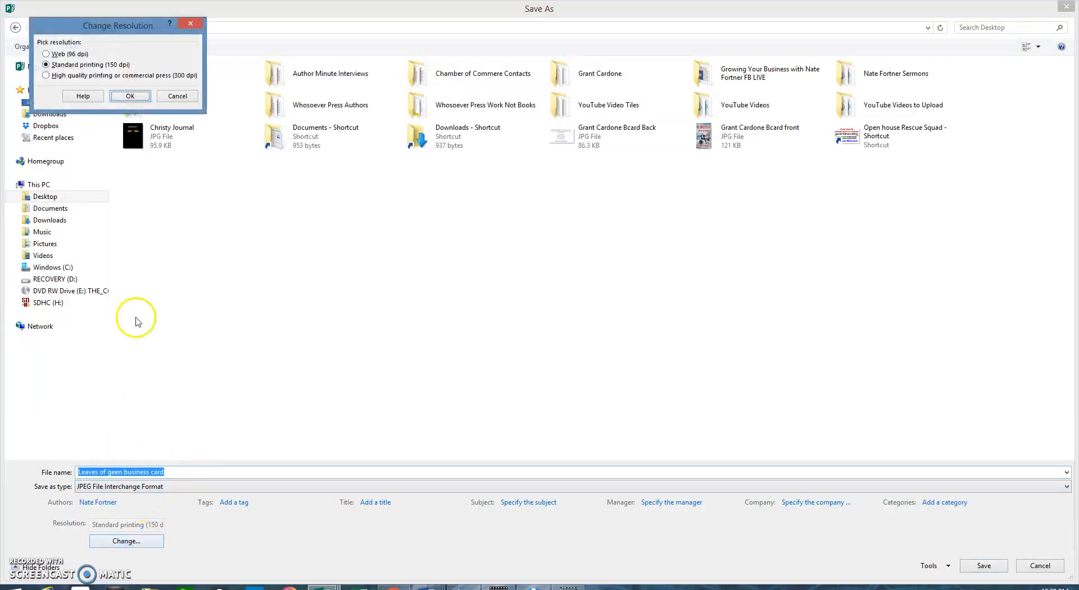
left_click(121, 76)
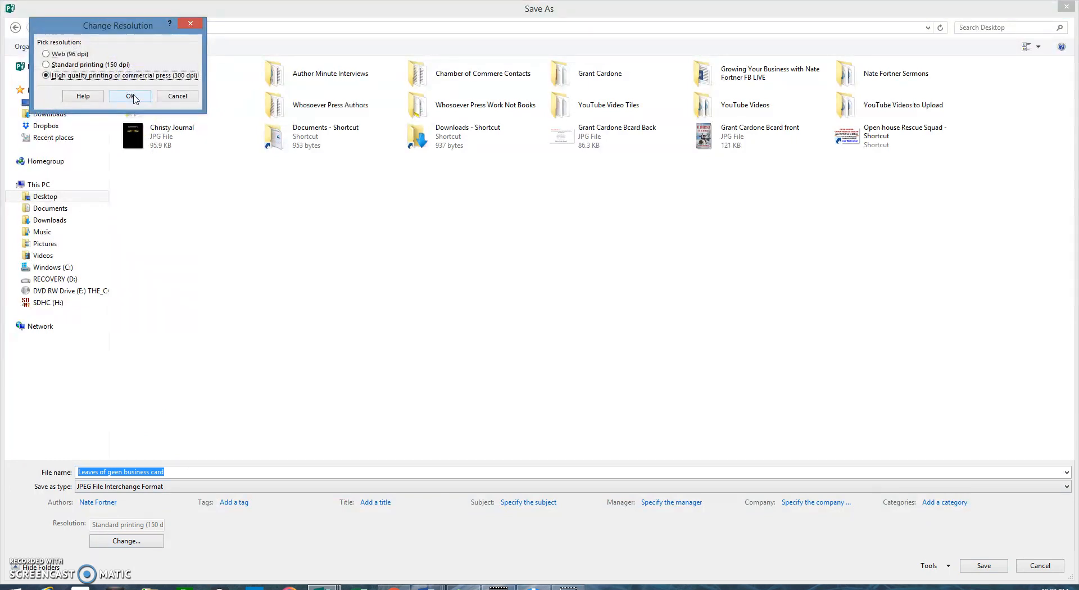
left_click(132, 96)
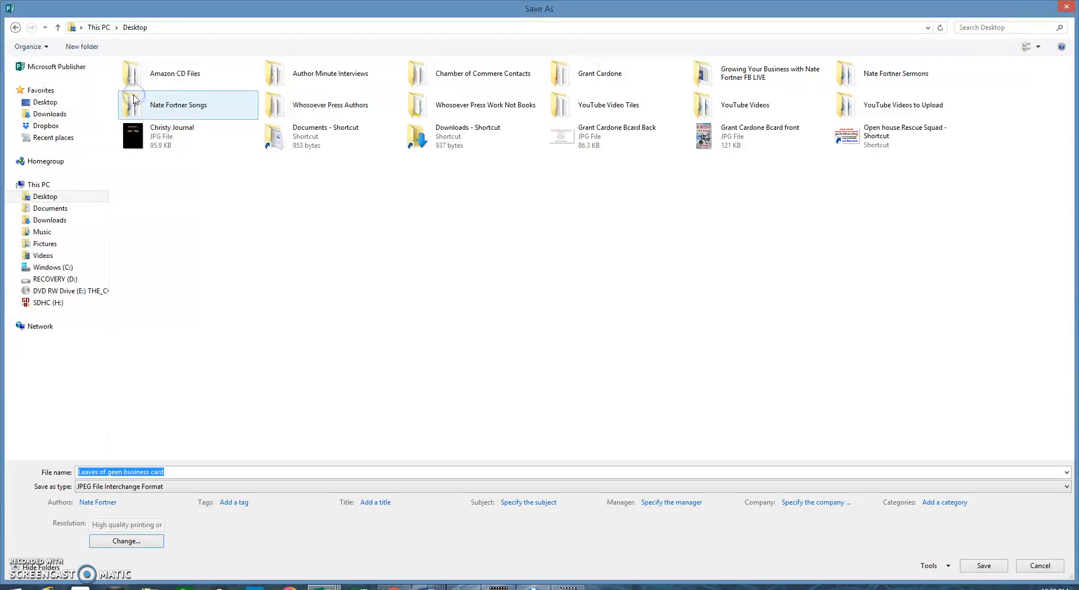
left_click(144, 540)
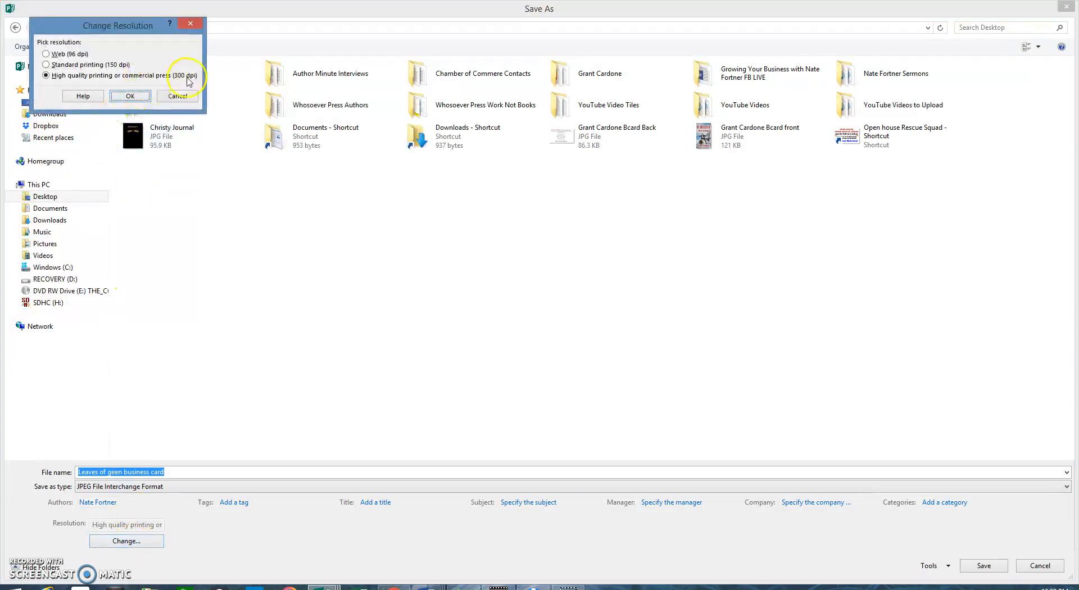
left_click(137, 96)
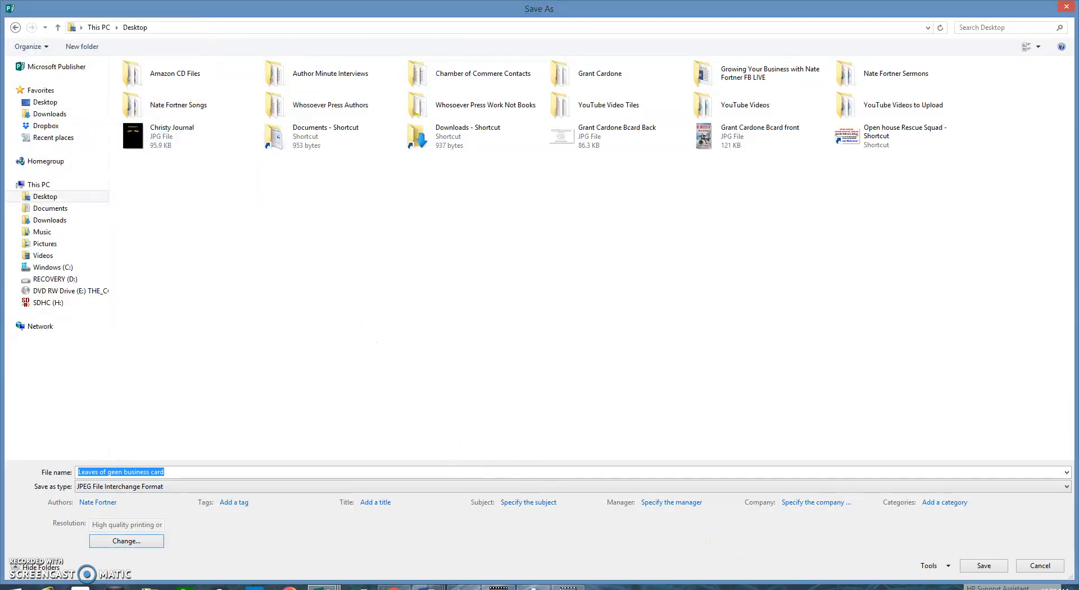
left_click(983, 565)
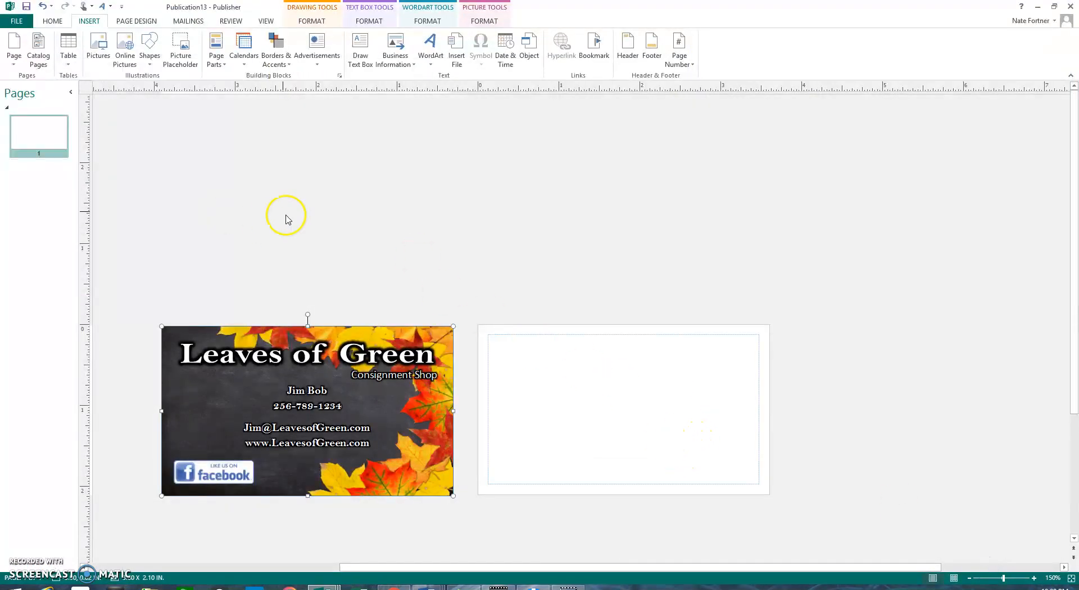
Step: Insert the 'Leaves of geen business card' image and fit it 2.12" by 3.48" over the empty card slot
left_click(97, 46)
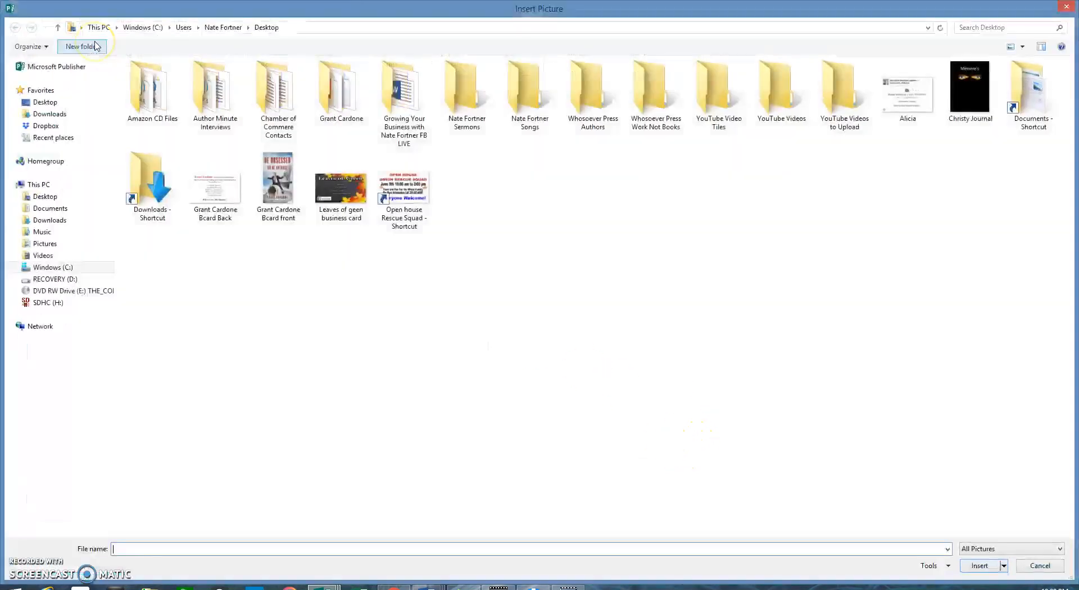
left_click(350, 197)
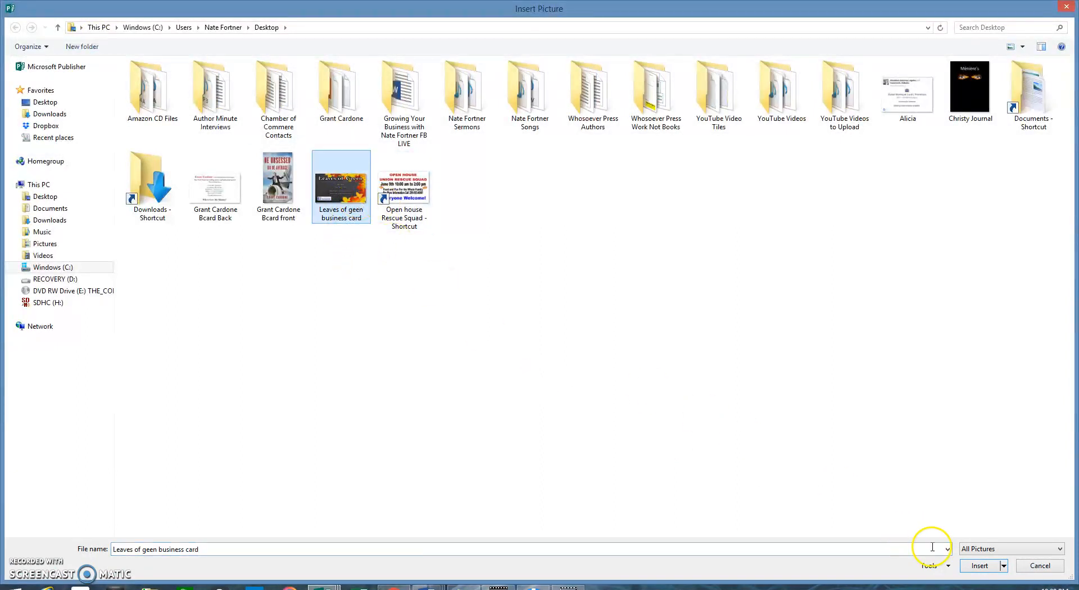
left_click(987, 562)
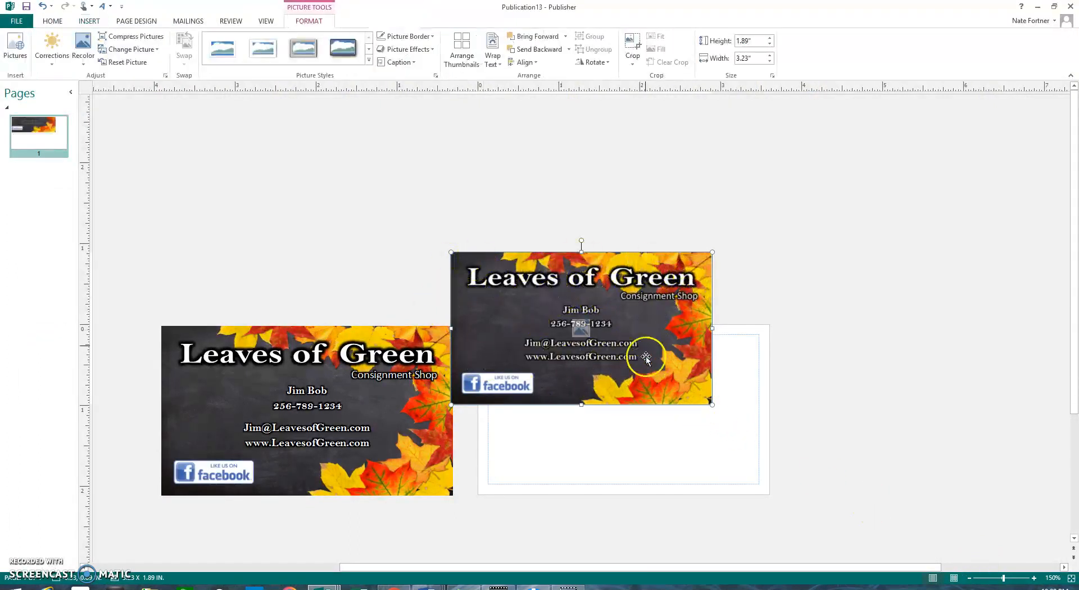
left_click_drag(646, 344, 684, 427)
left_click_drag(549, 355, 529, 345)
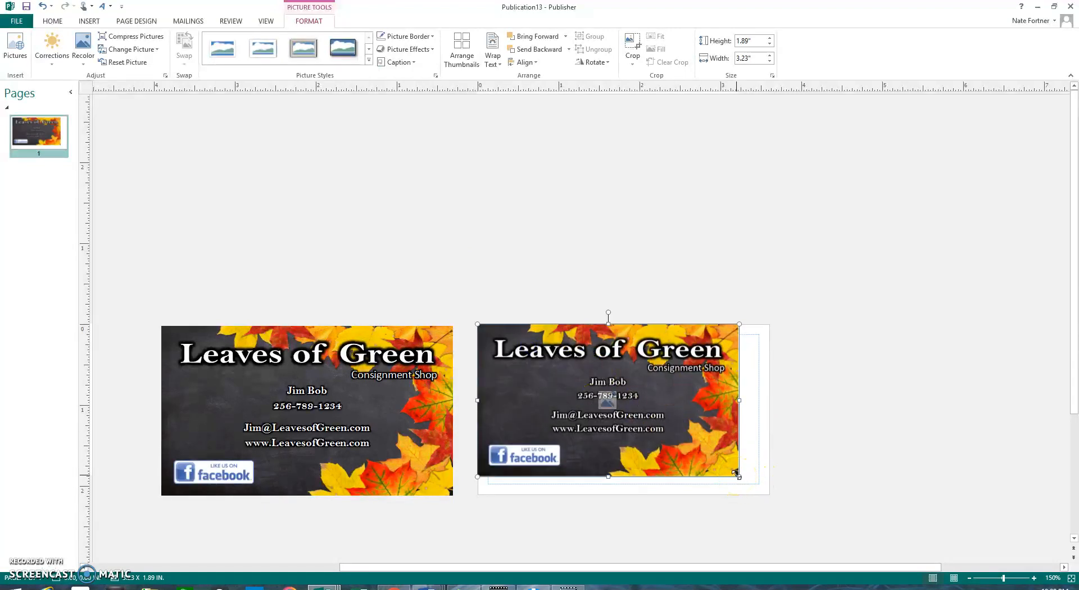
left_click_drag(736, 475, 769, 495)
mouse_move(773, 411)
left_mouse_down()
mouse_move(750, 415)
mouse_move(771, 410)
left_mouse_up()
left_click(868, 410)
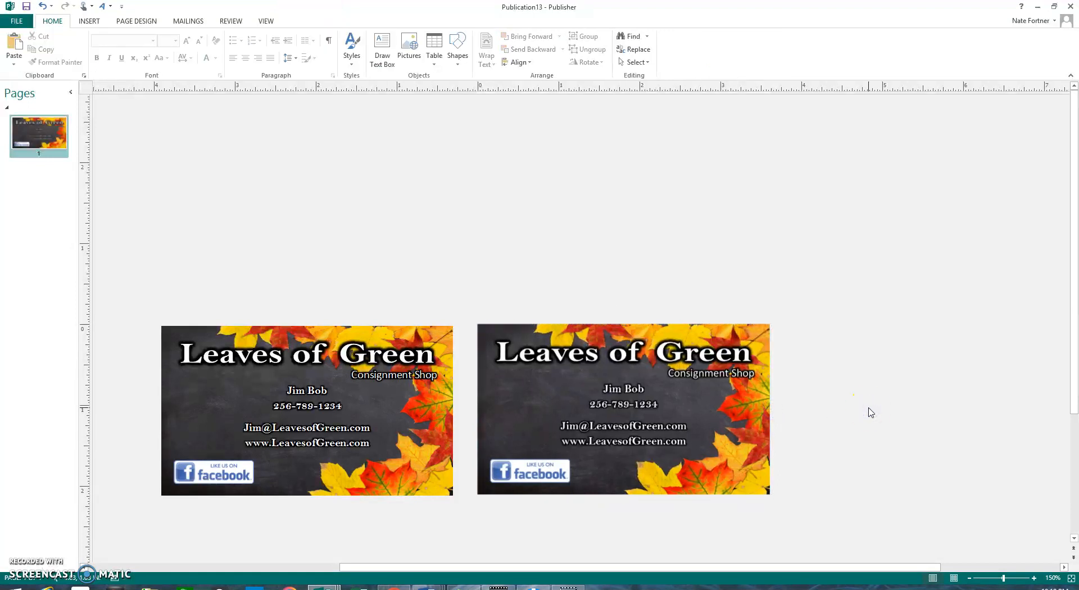
Step: Export a Desktop PDF, overwriting 'Leaves of Green Business card for print.pdf'
left_click(17, 21)
left_click(34, 136)
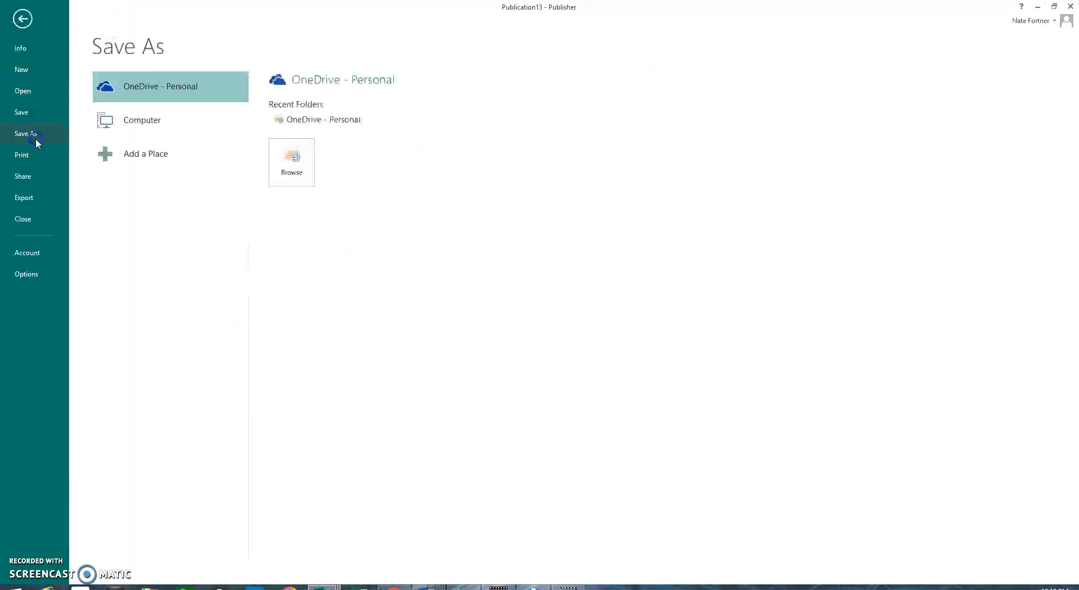
double_click(135, 124)
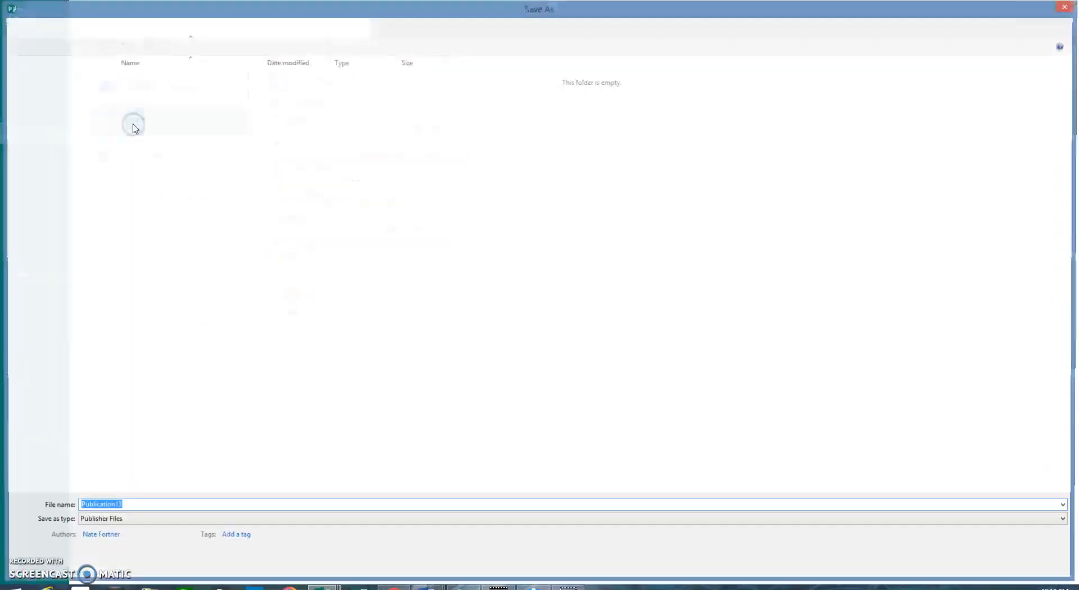
left_click(58, 197)
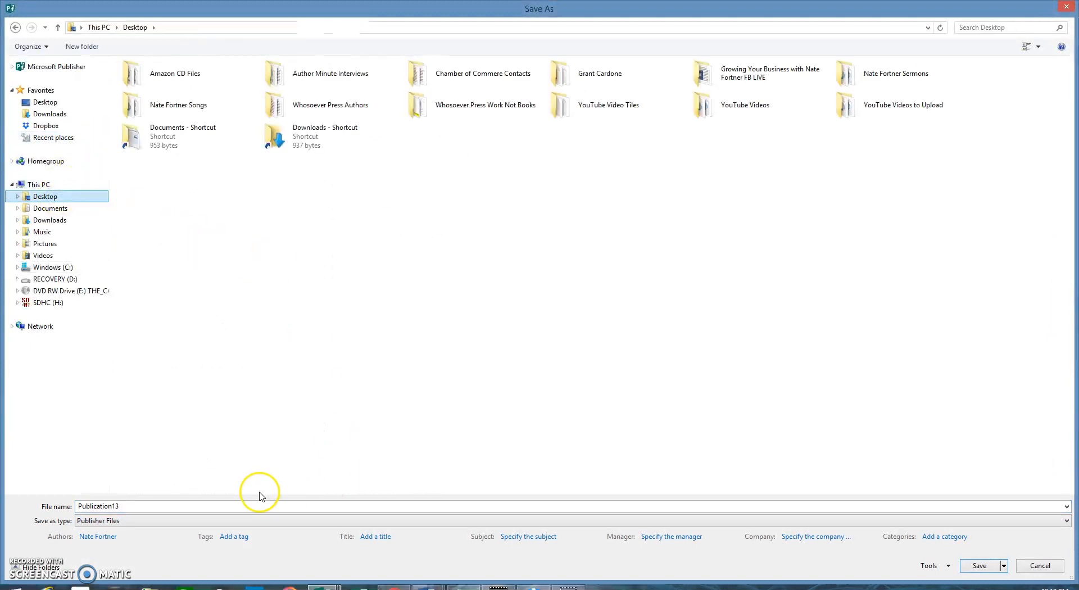
double_click(177, 510)
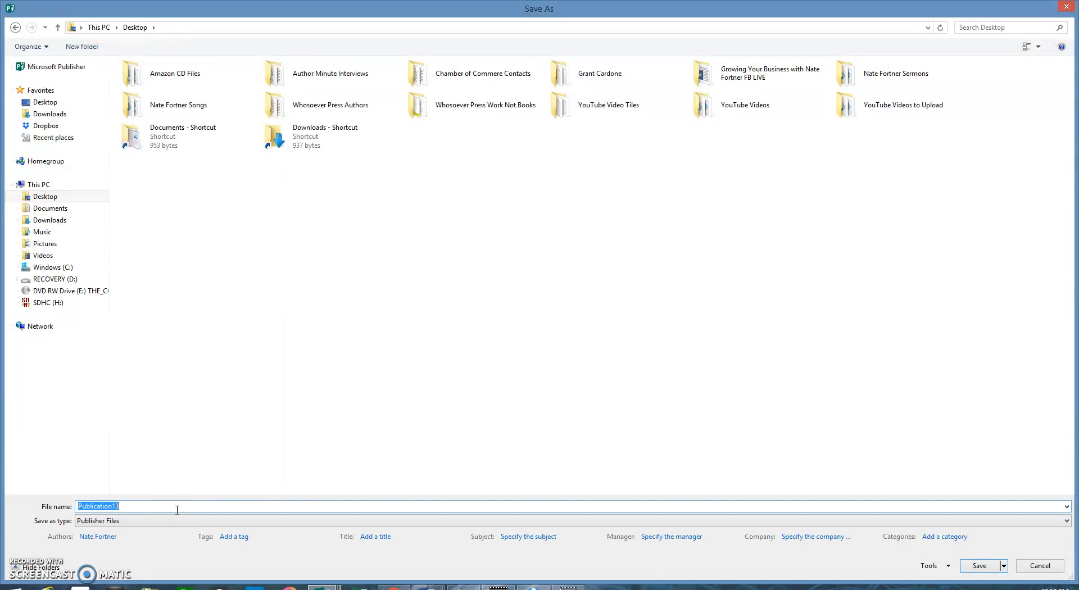
left_click(134, 520)
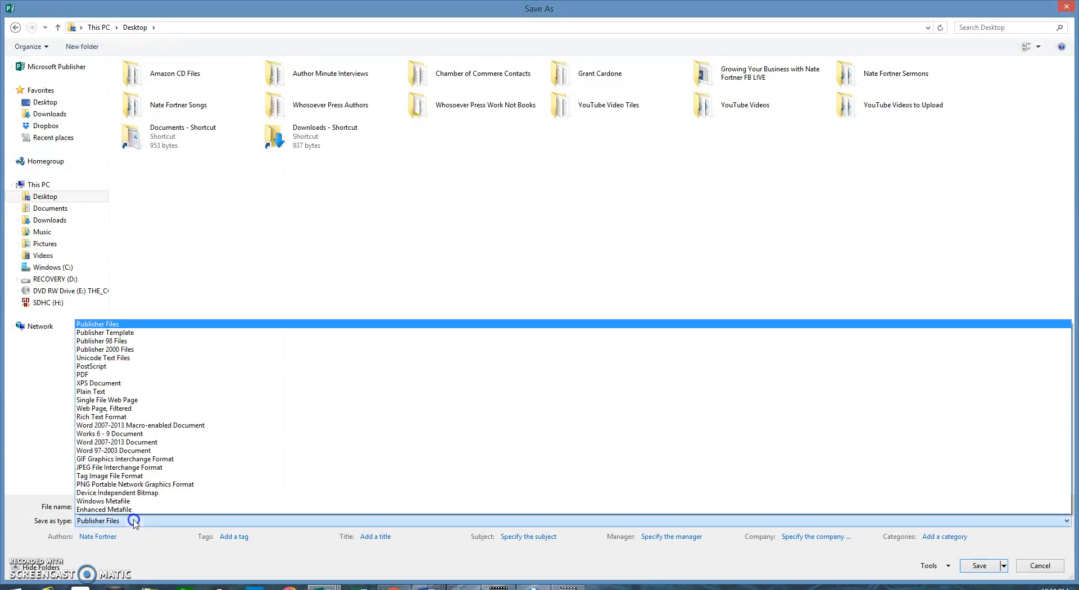
left_click(83, 374)
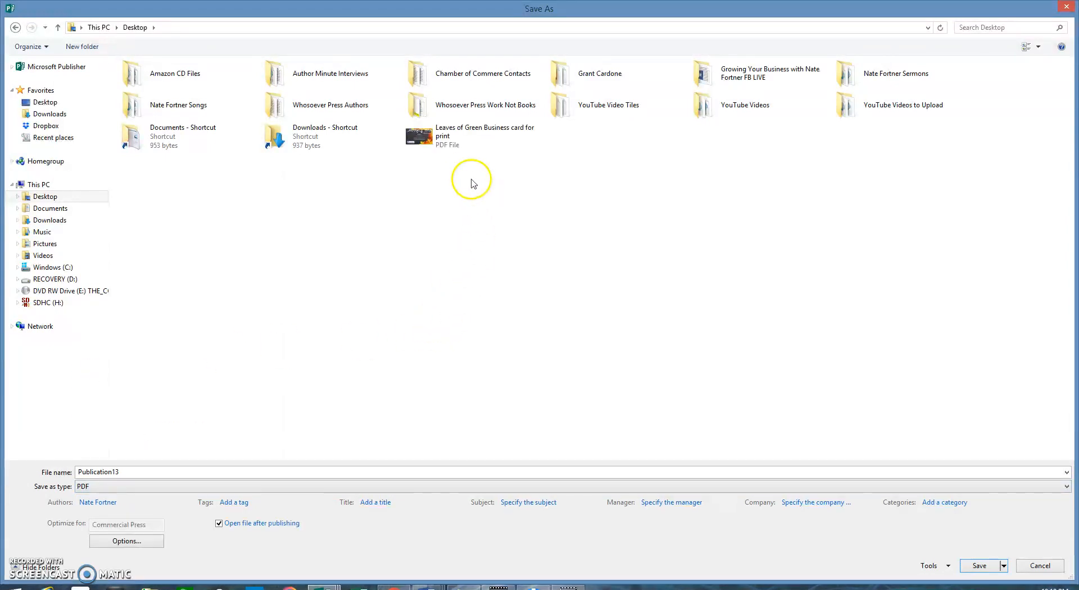
left_click(492, 132)
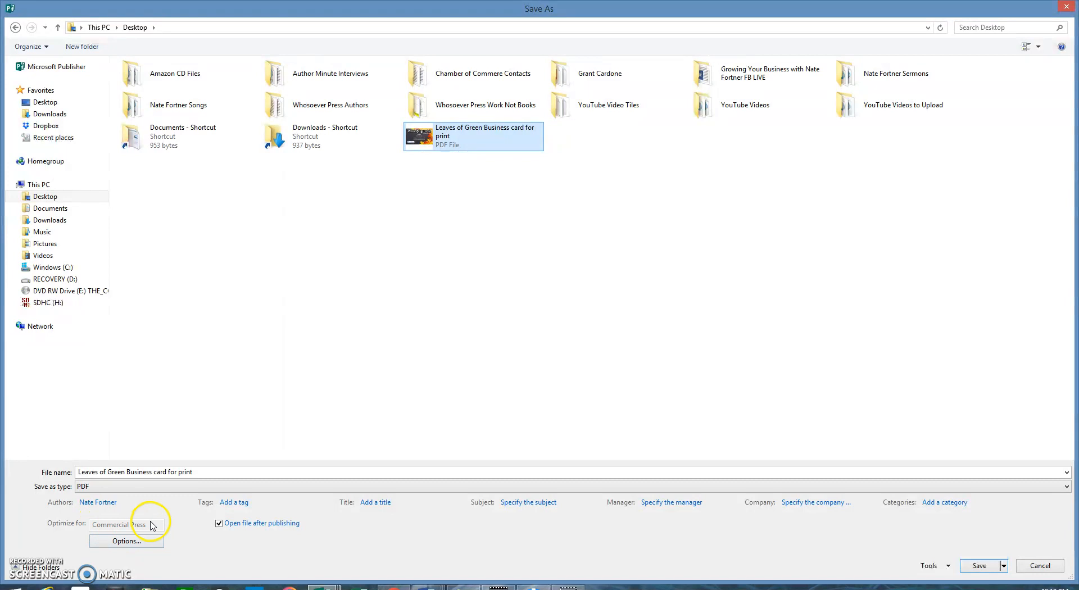
left_click(976, 568)
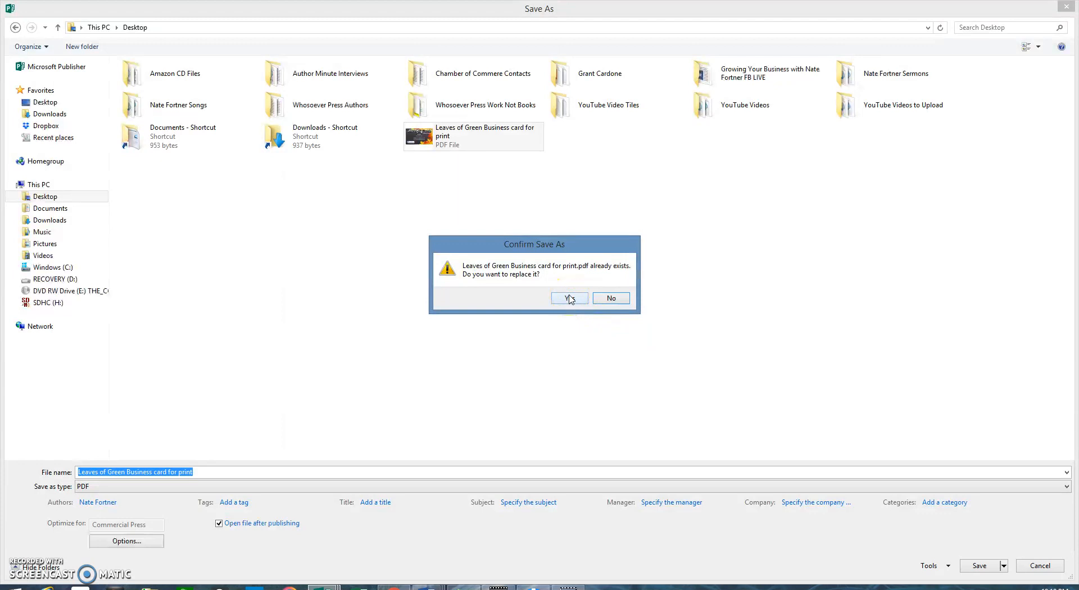
left_click(570, 298)
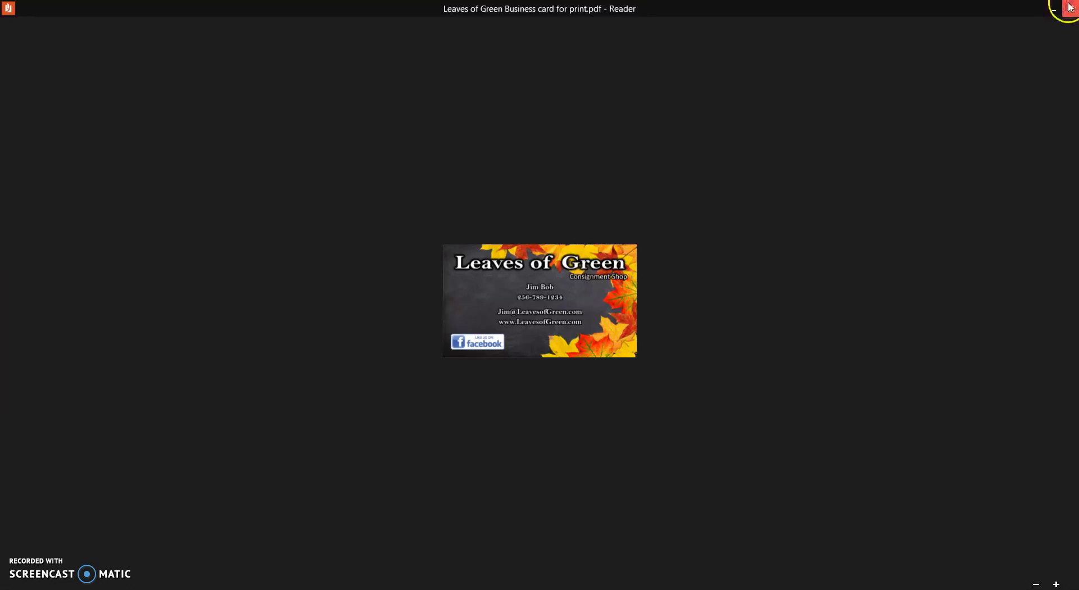
Step: Close the business card PDF in Windows Reader
left_click(1069, 5)
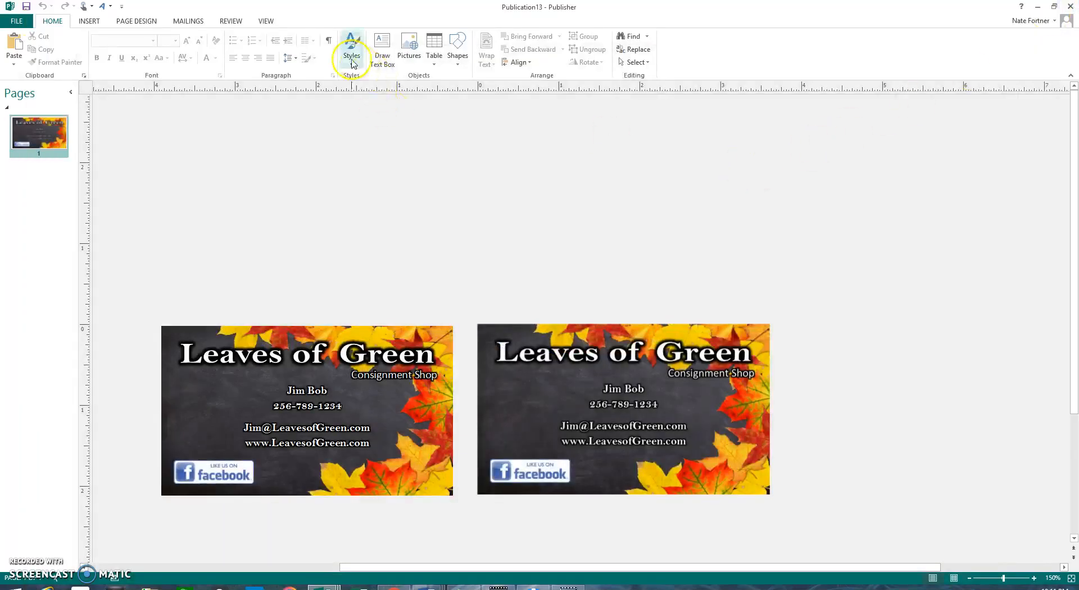
Step: Draw a text box above the two cards and type the email address into it
left_click(389, 42)
mouse_move(459, 213)
left_mouse_down()
mouse_move(615, 266)
mouse_move(787, 291)
left_mouse_up()
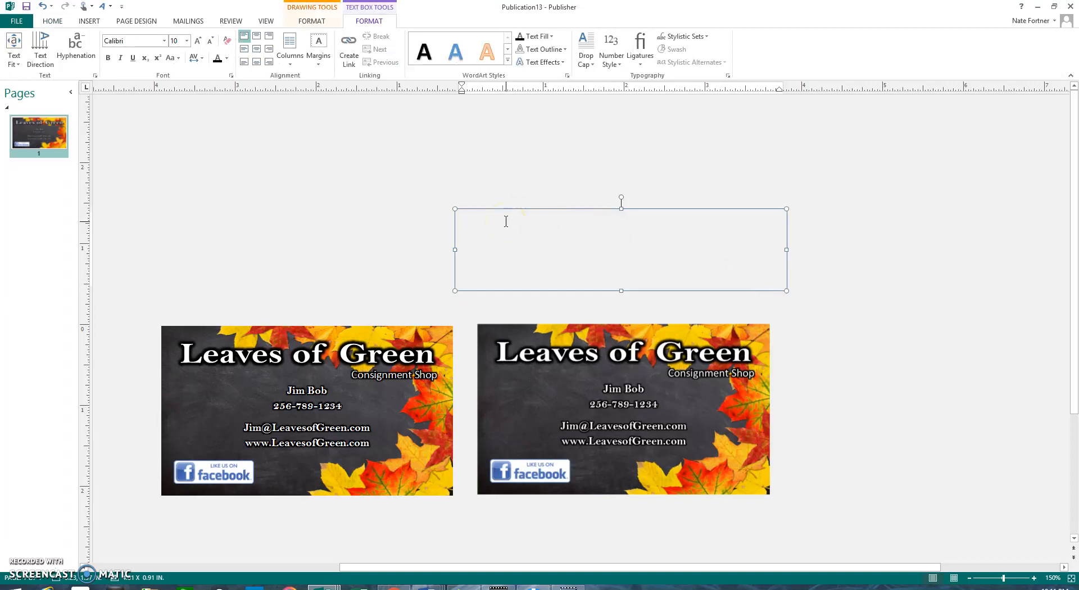
key("Caps_Lock")
key("Caps_Lock")
key("Caps_Lock")
key("Caps_Lock")
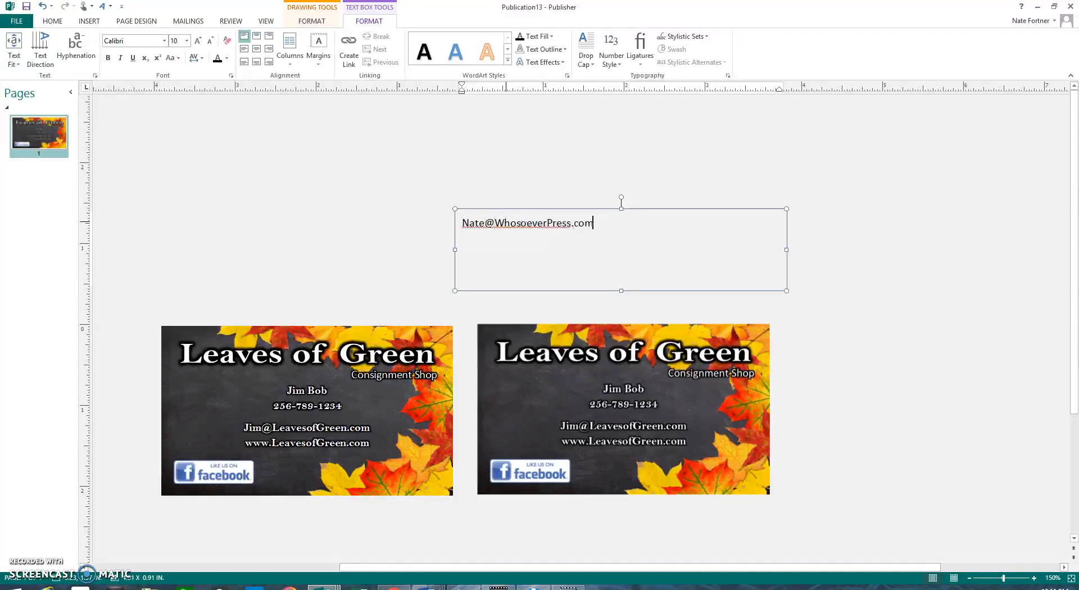
Step: Move the email text box to the right and shrink it to one line's height
left_click(750, 234)
left_click(830, 260)
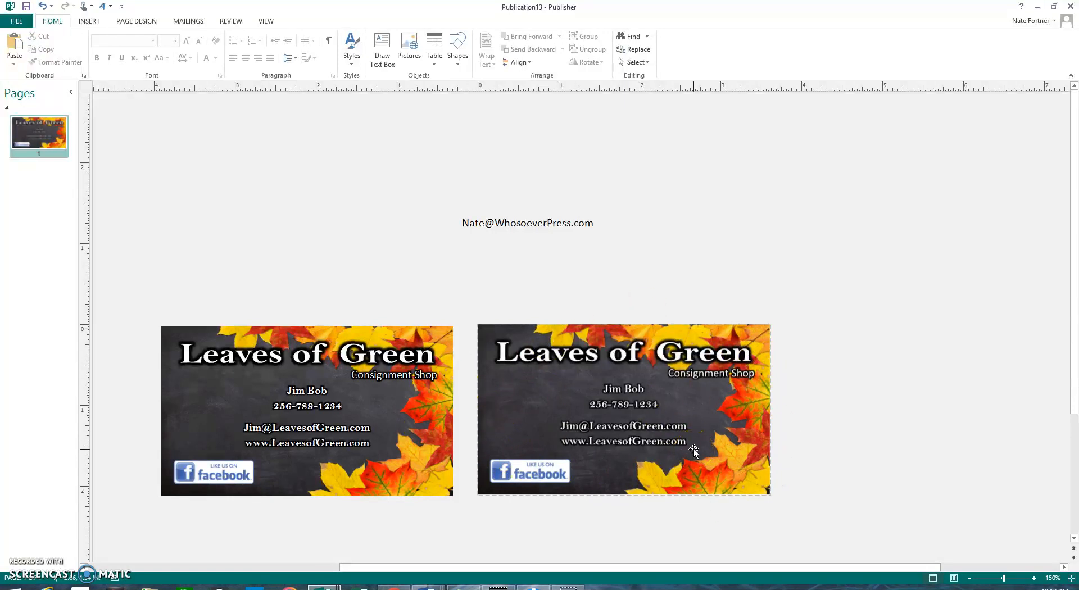
left_click_drag(473, 212, 492, 236)
left_click_drag(640, 308, 632, 271)
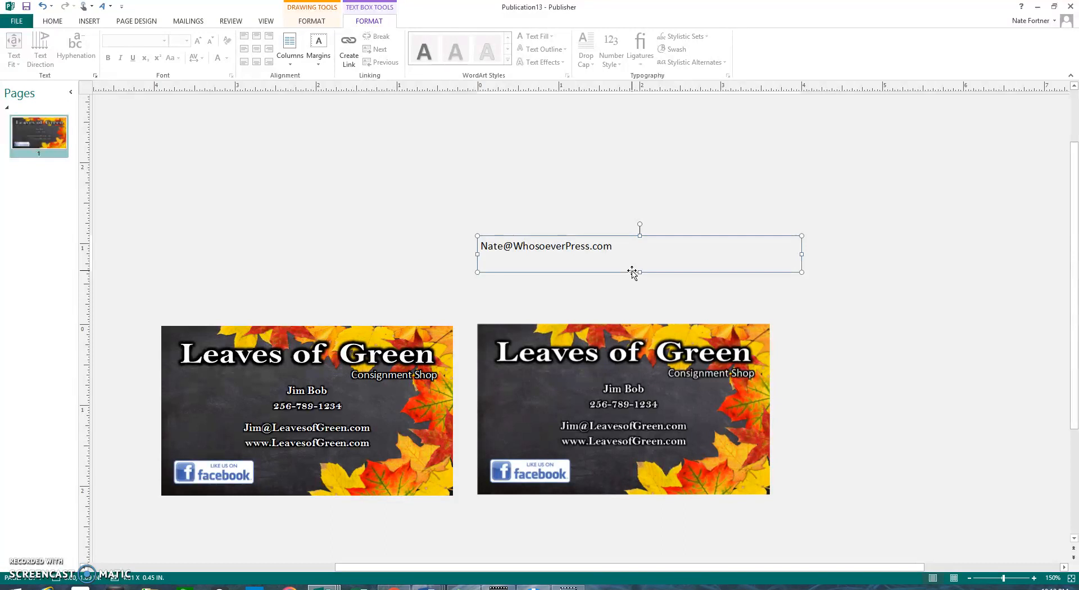
Step: Open the Whosoever Press channel page in Chrome, browse its uploads, then go to YouTube Studio
left_click(639, 274)
left_click(394, 589)
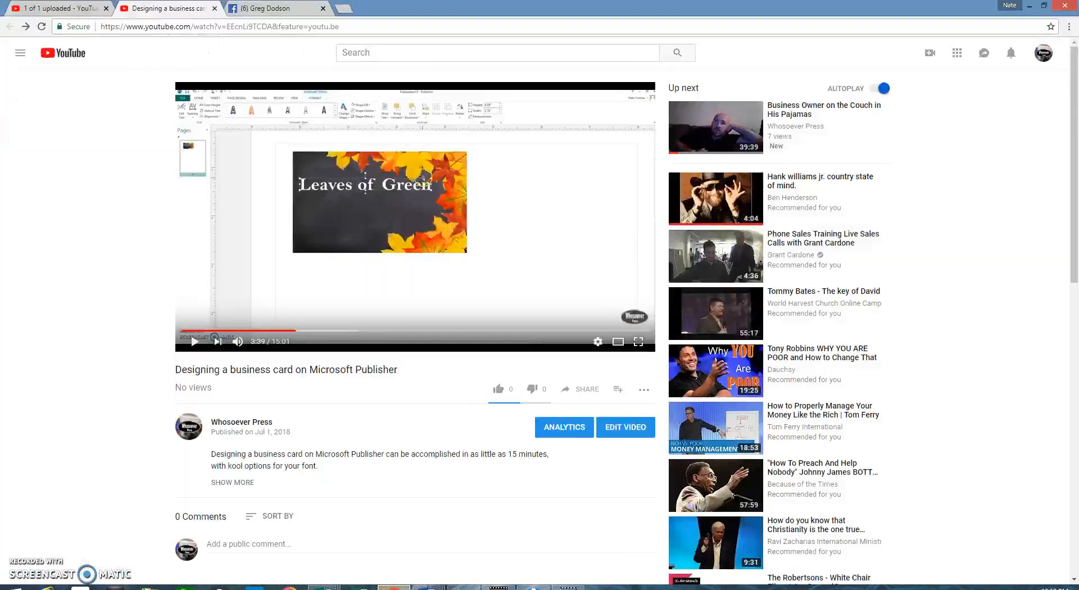
left_click(1042, 55)
left_click(971, 119)
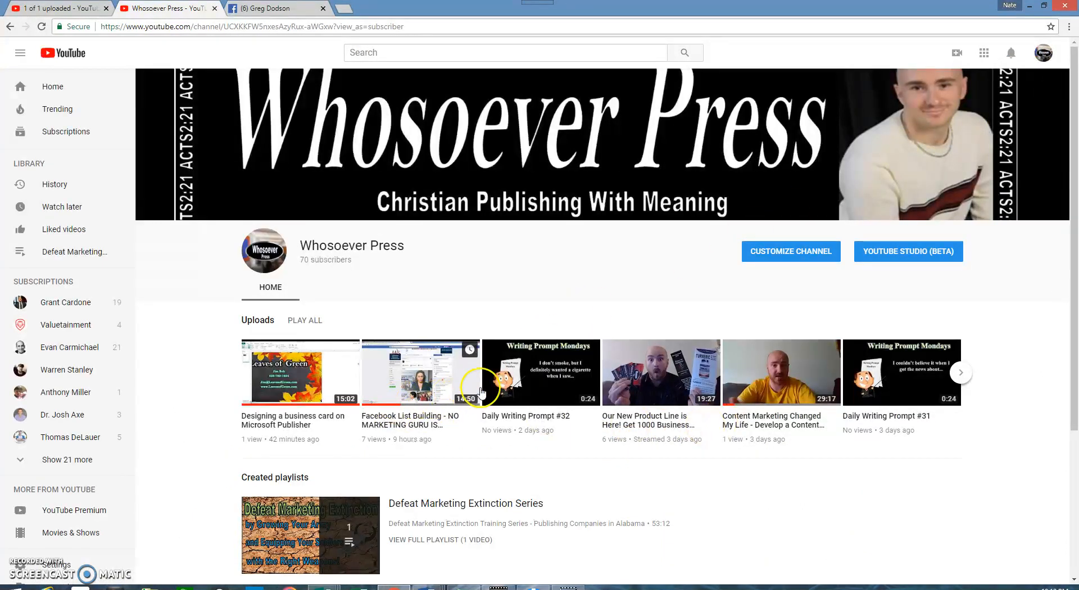
left_click(961, 372)
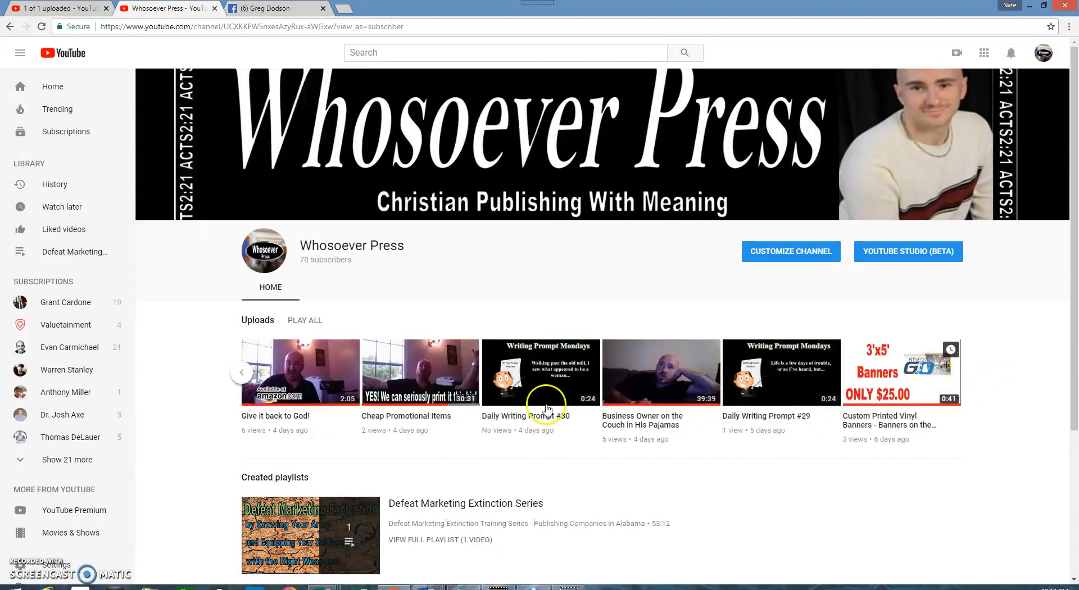
left_click(1044, 52)
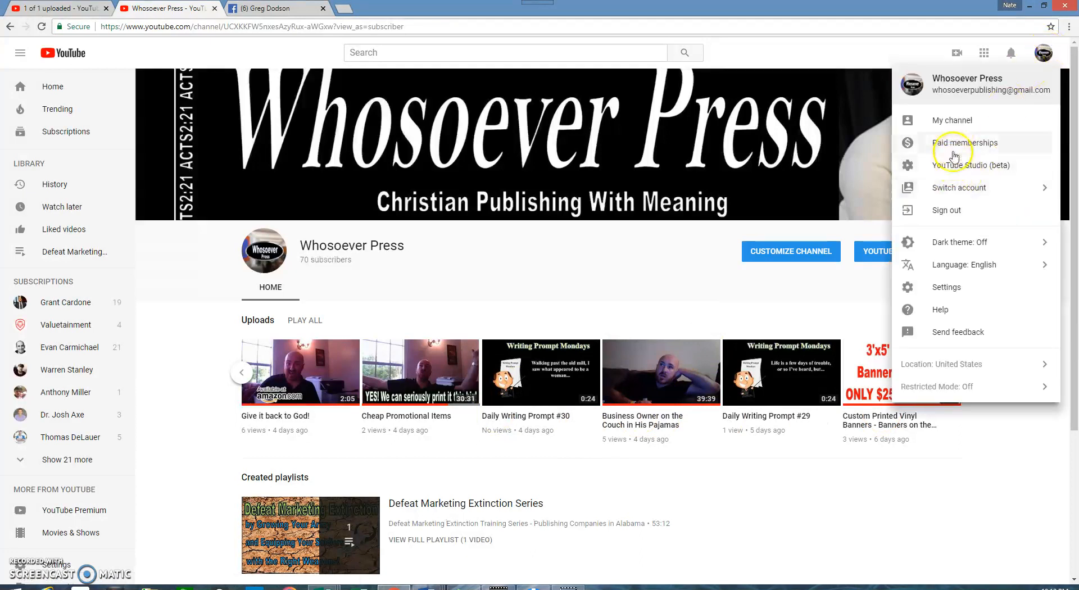
left_click(957, 165)
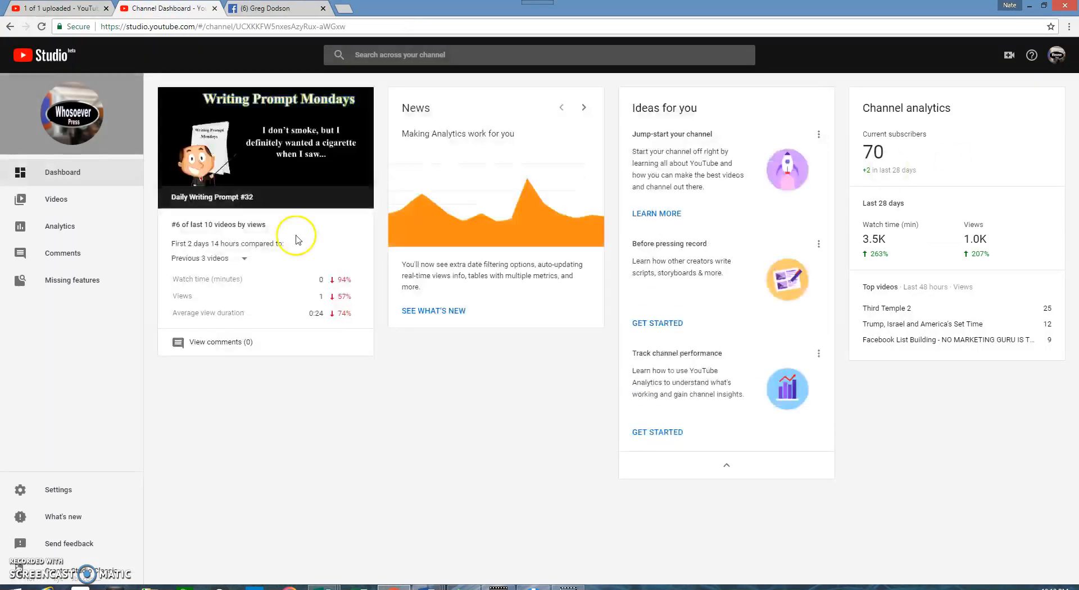
Step: Open the Studio Videos page and scroll through the channel's Public uploads
left_click(62, 201)
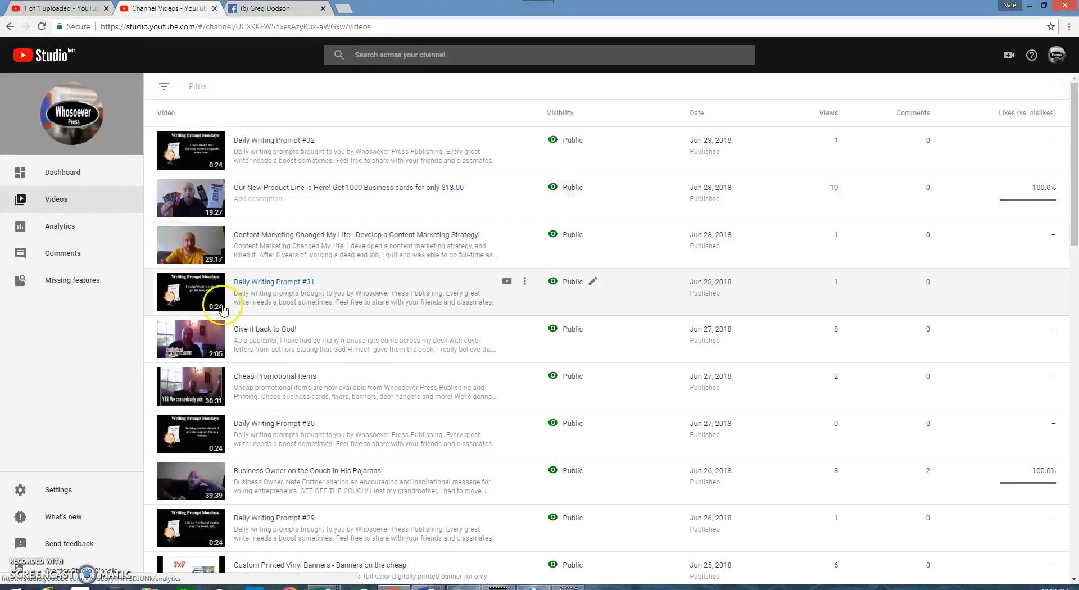
left_click_drag(1075, 125, 1074, 185)
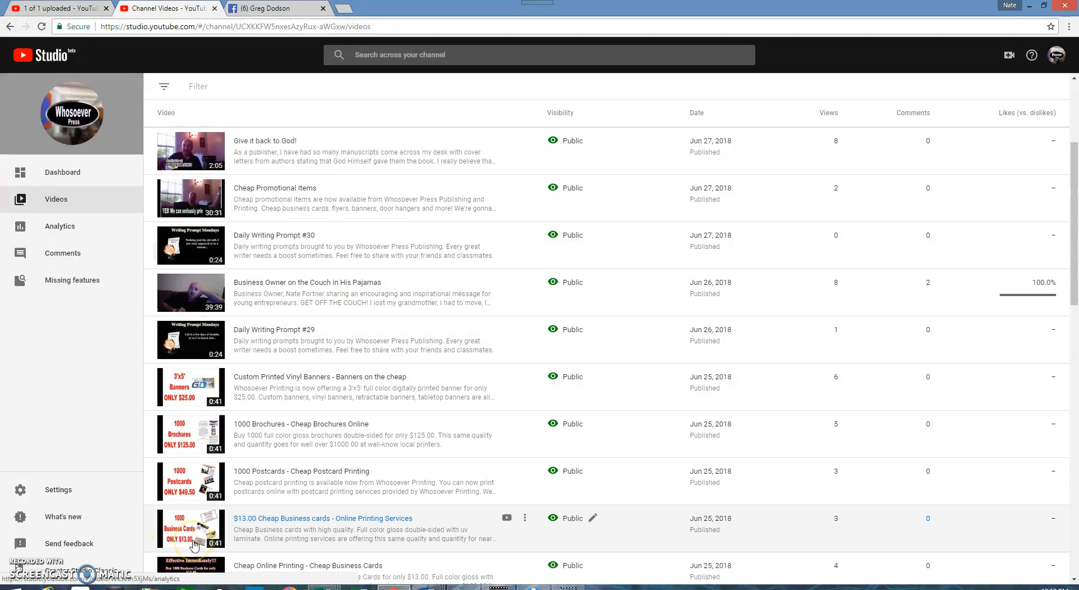
left_click(193, 535)
left_click(180, 545)
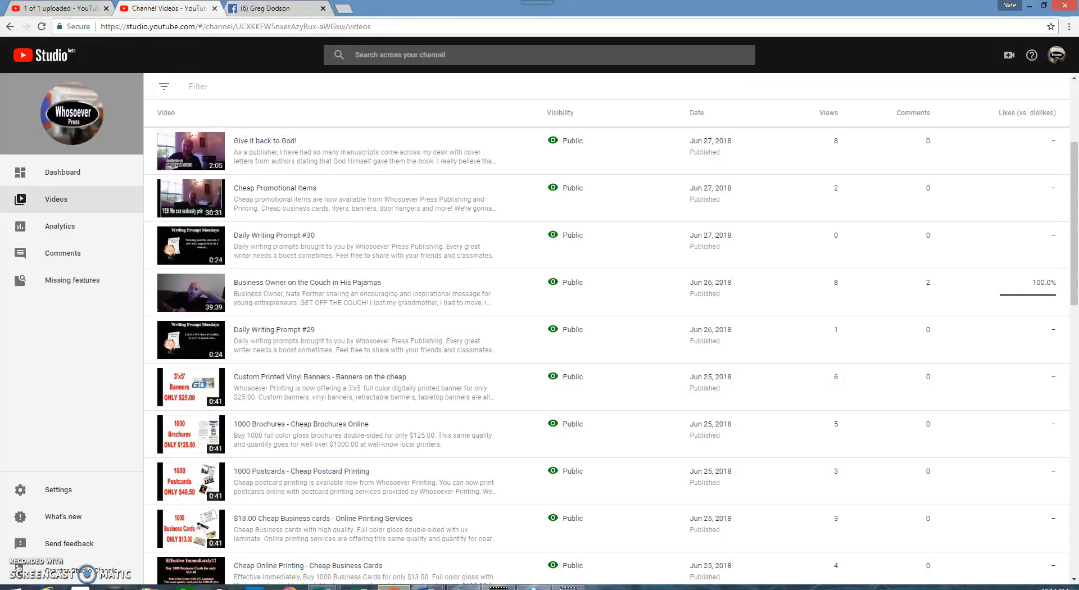
left_click(324, 588)
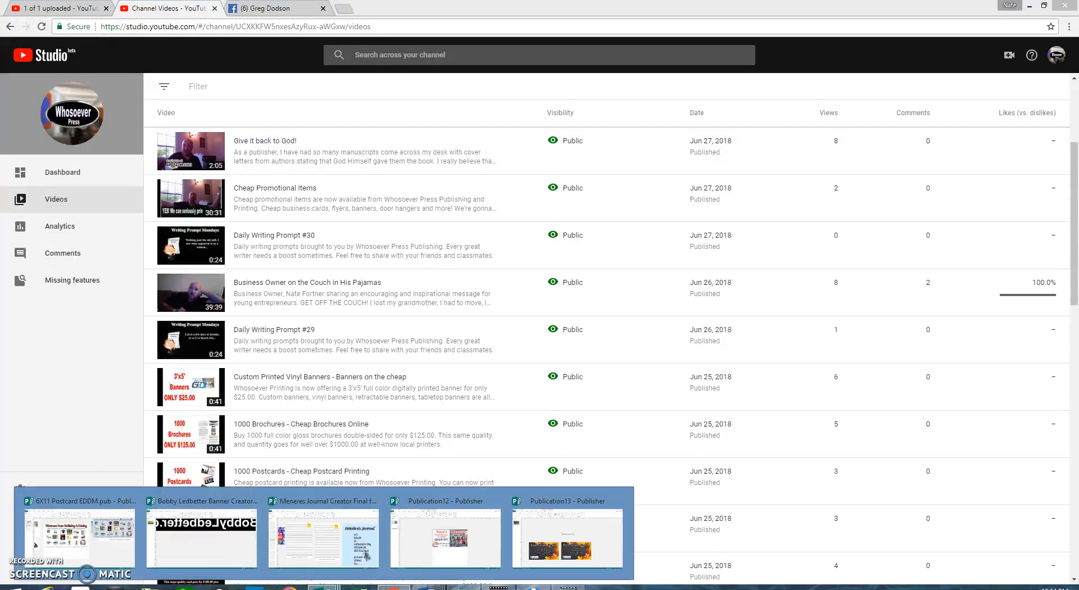
Step: Switch to the Nana's Treasures flyer publication and clear its selection
left_click(488, 544)
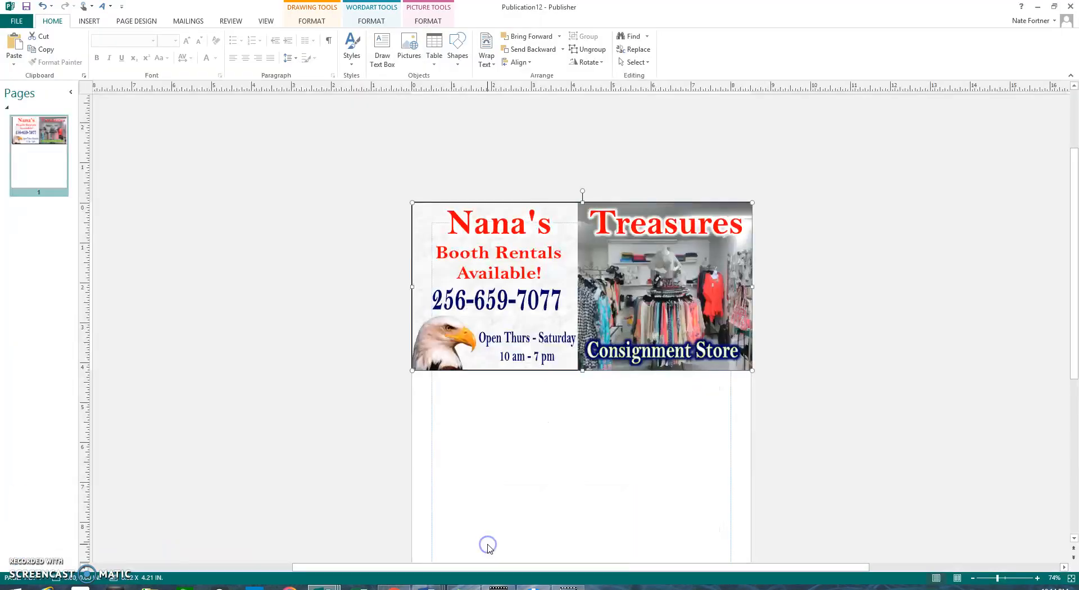
left_click(330, 235)
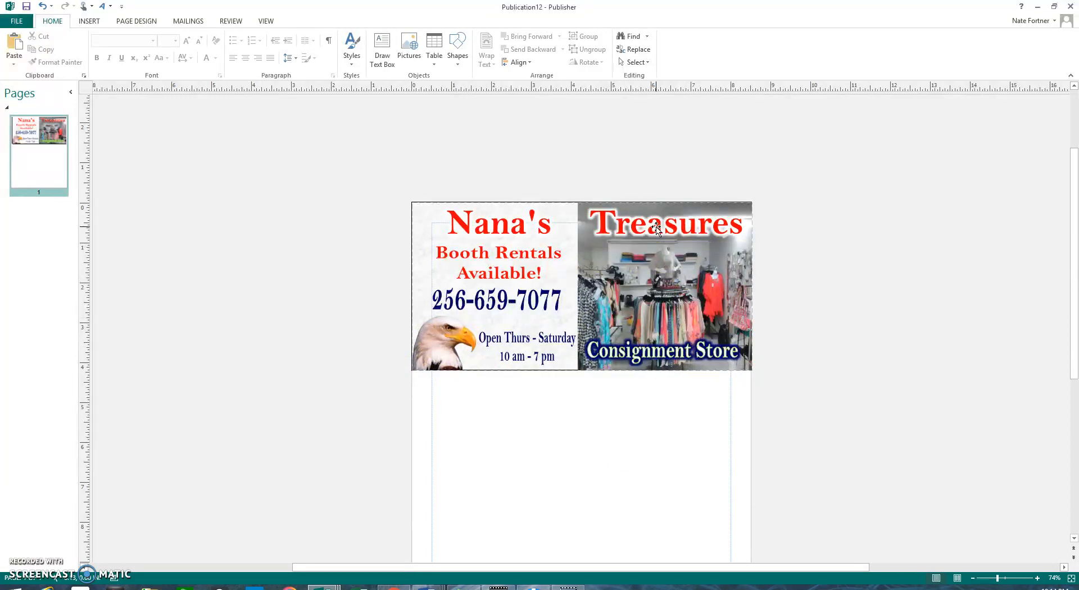
left_click(388, 168)
left_click(422, 123)
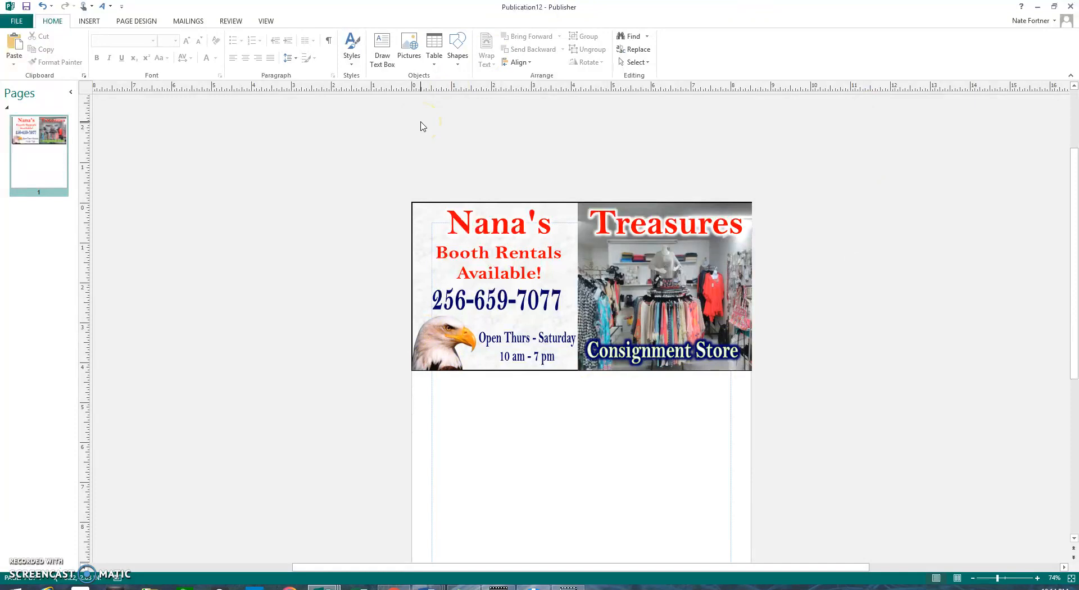
Step: Ungroup and regroup all the flyer's parts, then return to the Publication13 business cards
left_click_drag(388, 187, 808, 412)
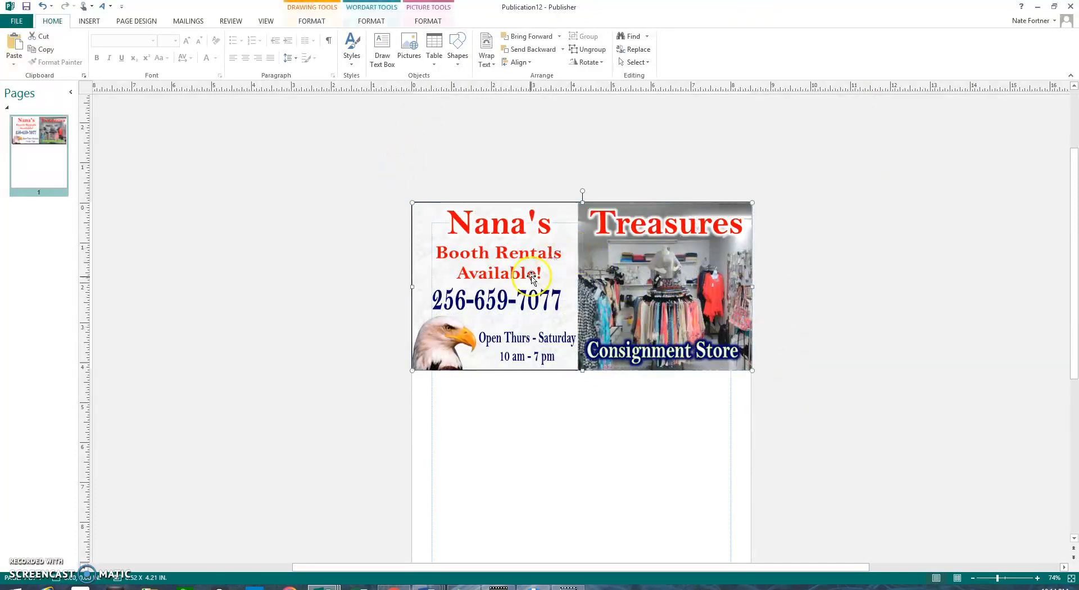
left_click(594, 50)
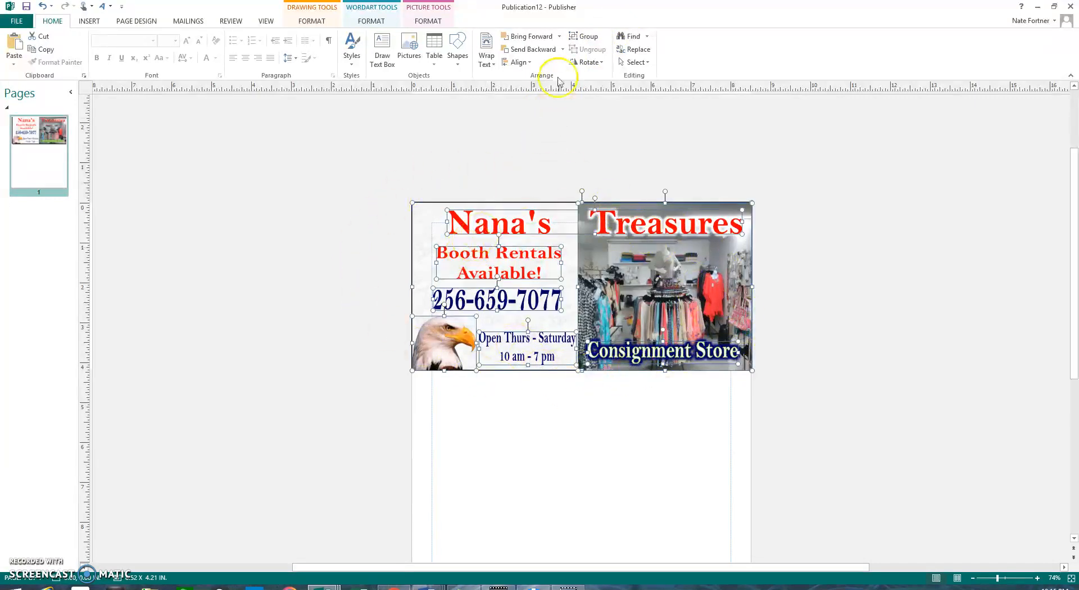
left_click(582, 37)
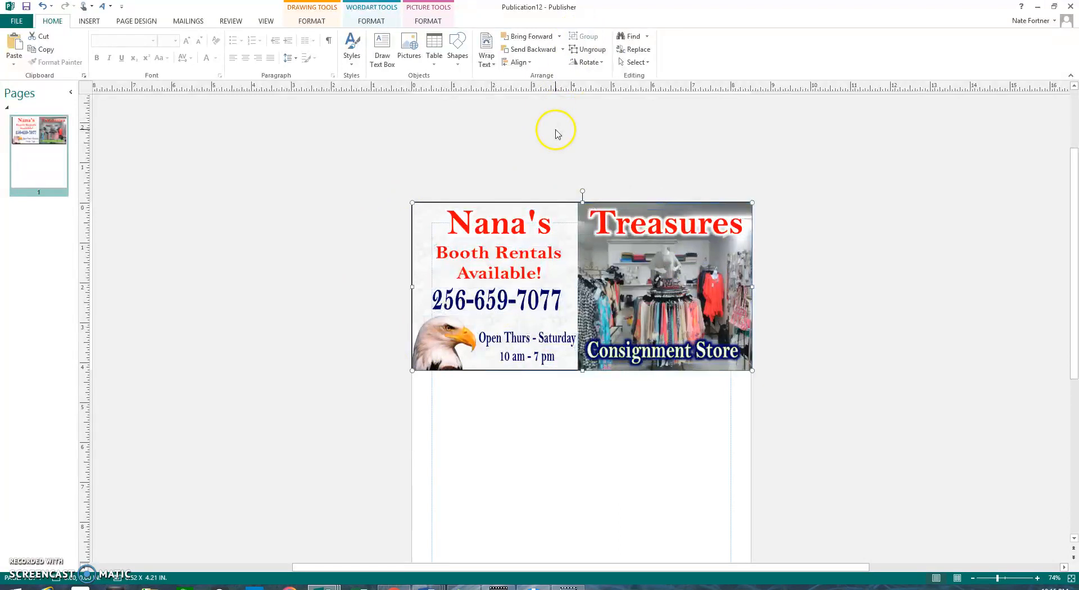
left_click(179, 373)
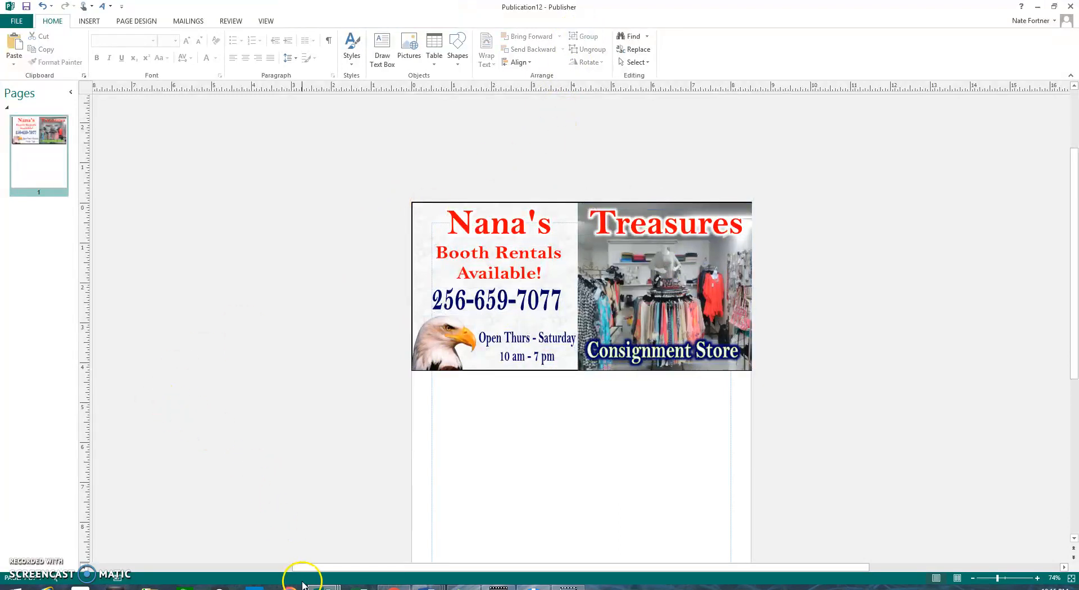
mouse_move(322, 586)
left_click(599, 556)
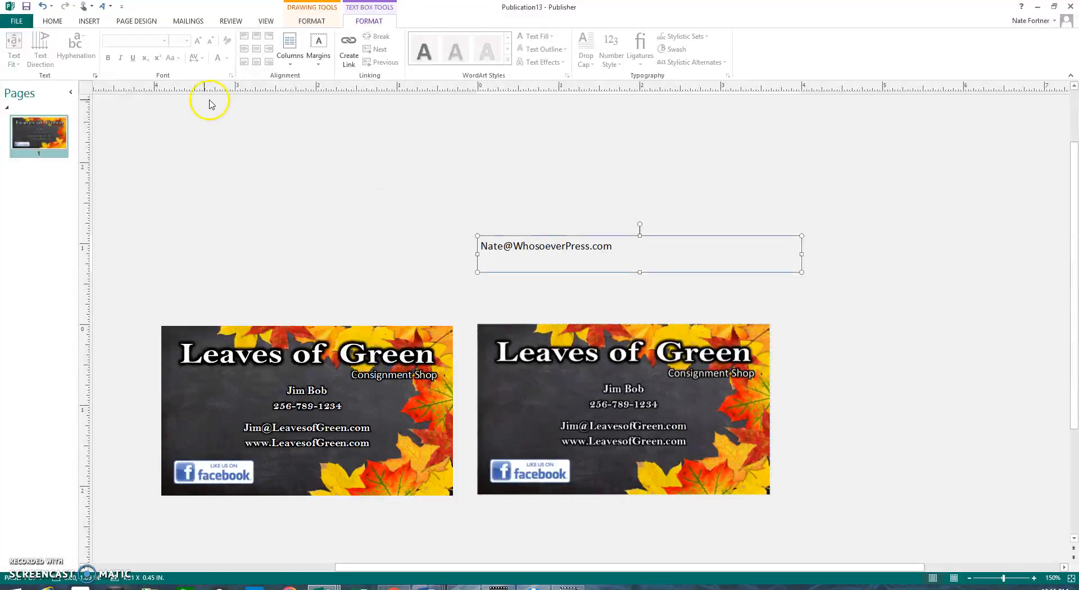
left_click(23, 27)
left_click(27, 67)
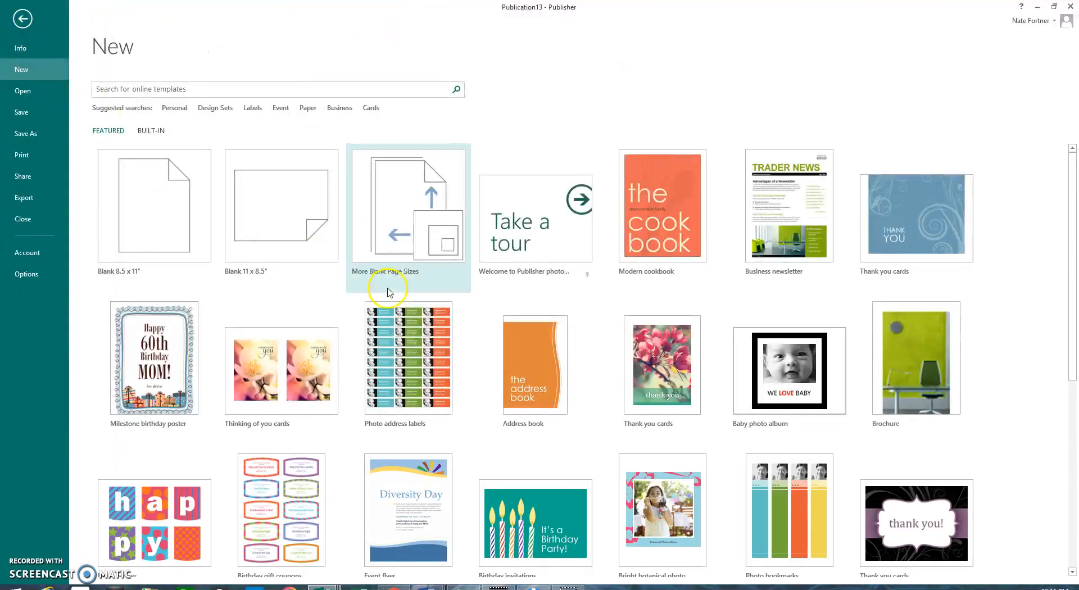
left_click_drag(1071, 164, 1064, 134)
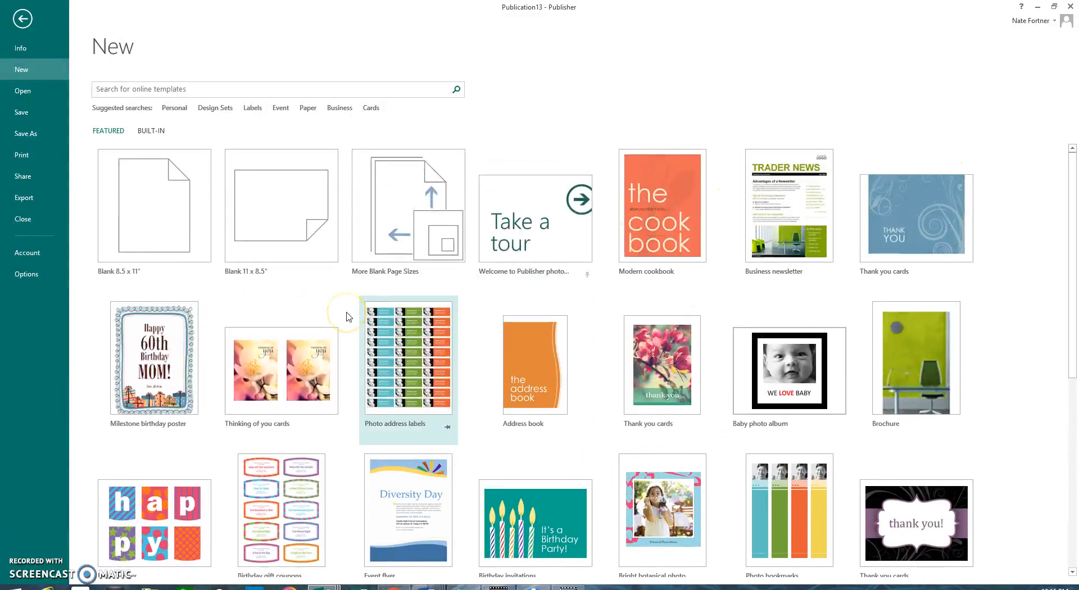
left_click(21, 20)
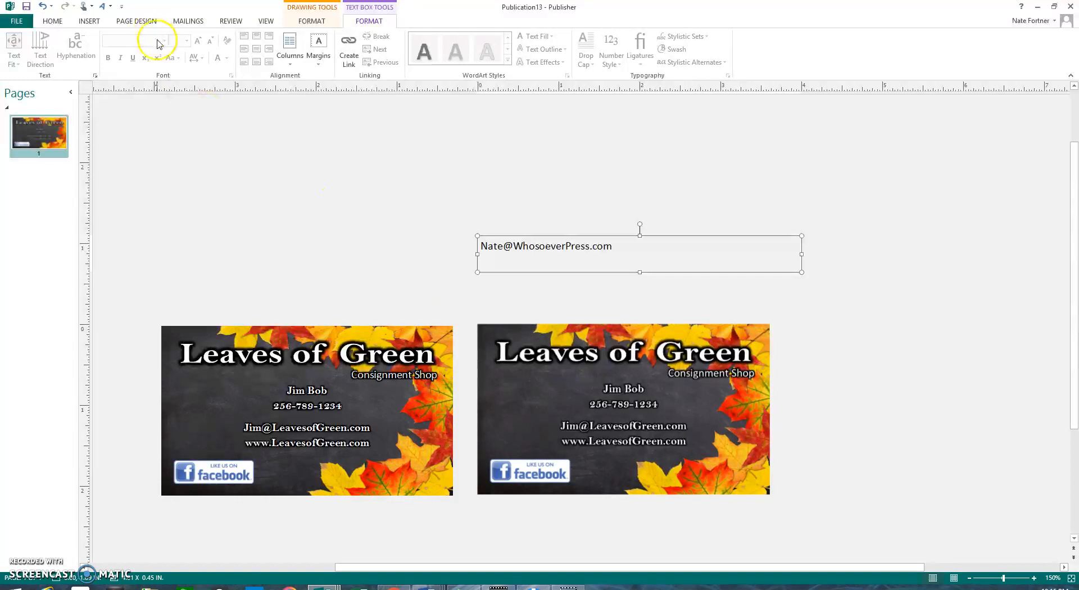
left_click(89, 22)
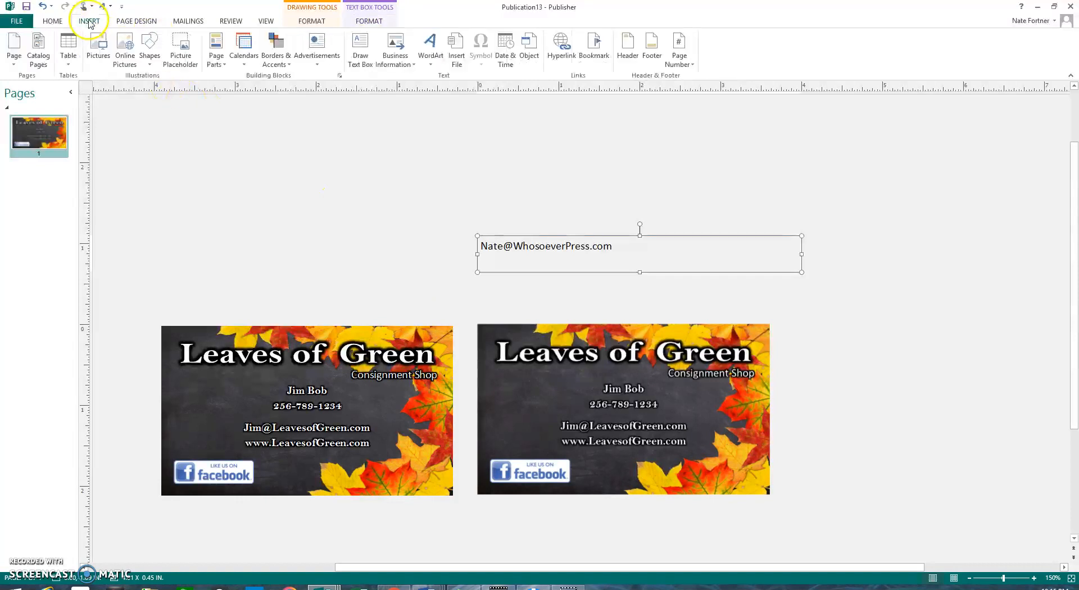
left_click(95, 45)
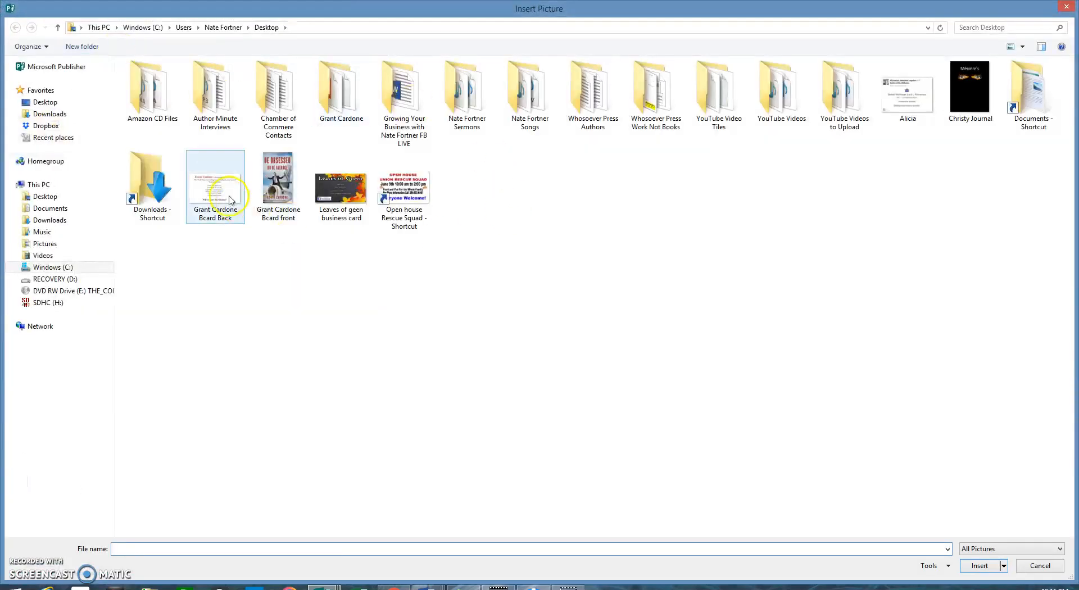
left_click(45, 245)
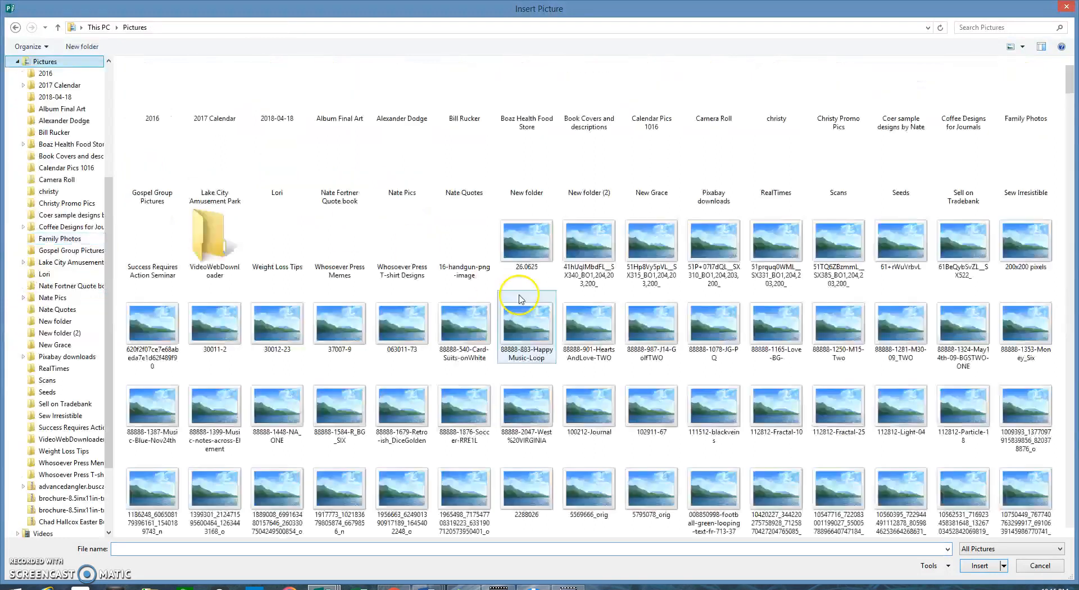
double_click(698, 194)
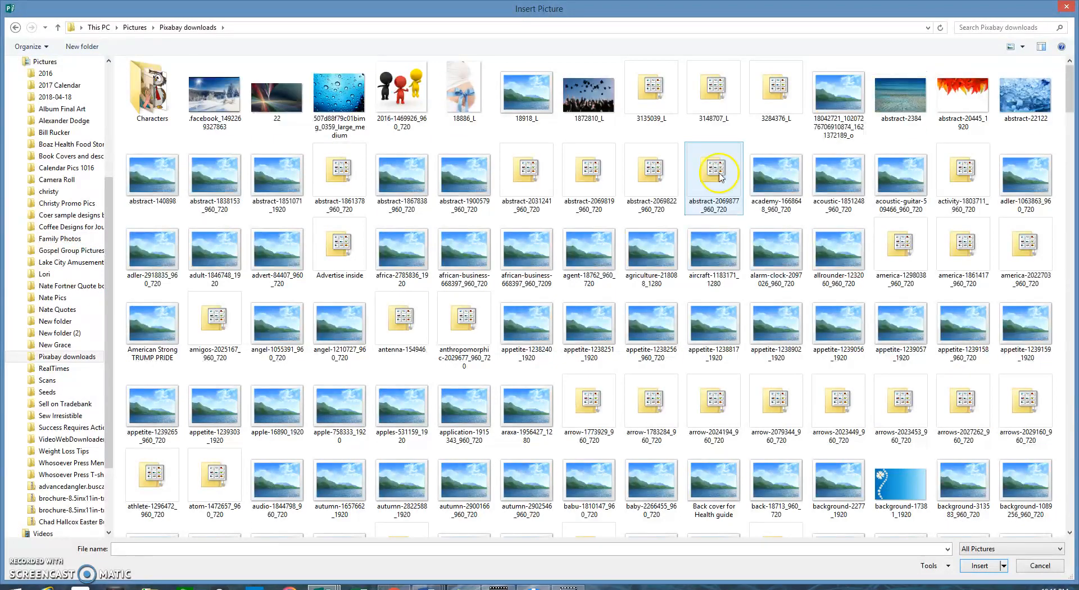
left_click_drag(1072, 81, 1073, 132)
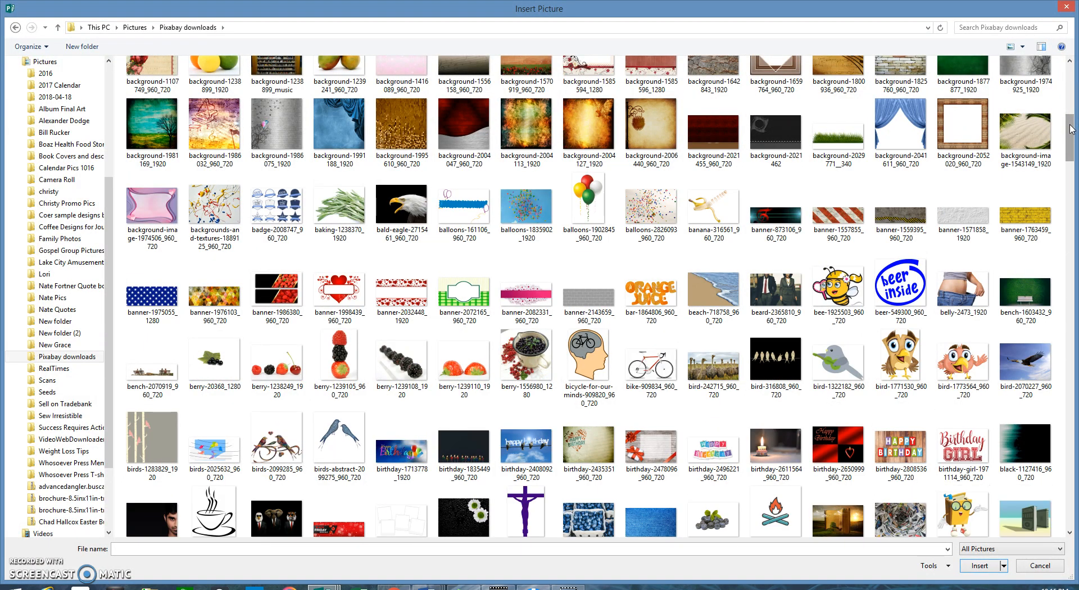
left_click_drag(1073, 129, 1072, 87)
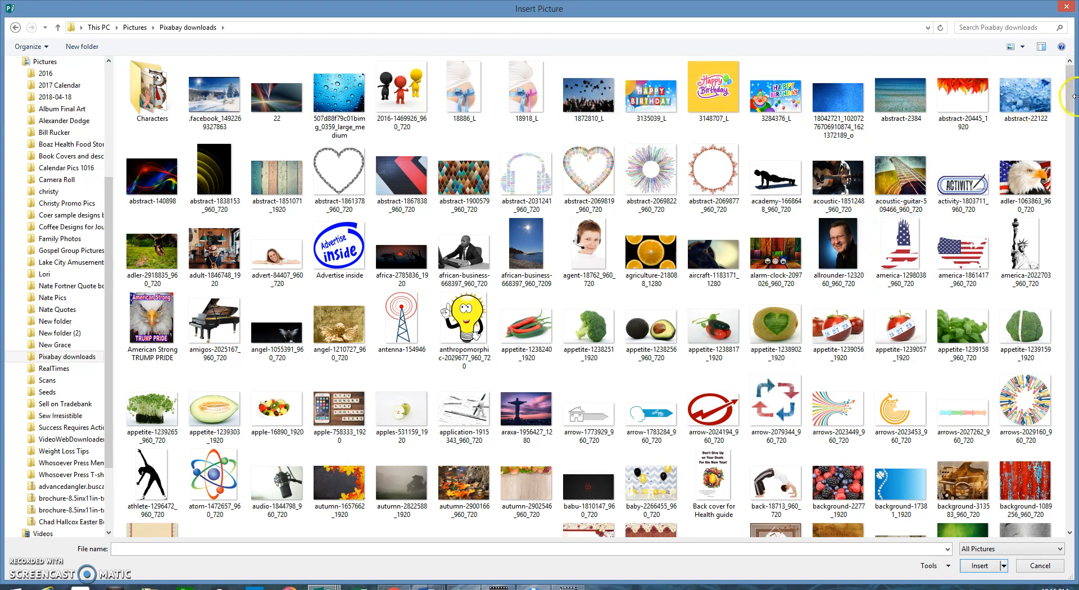
Step: Close the Insert Picture dialog without inserting anything
left_click(1066, 6)
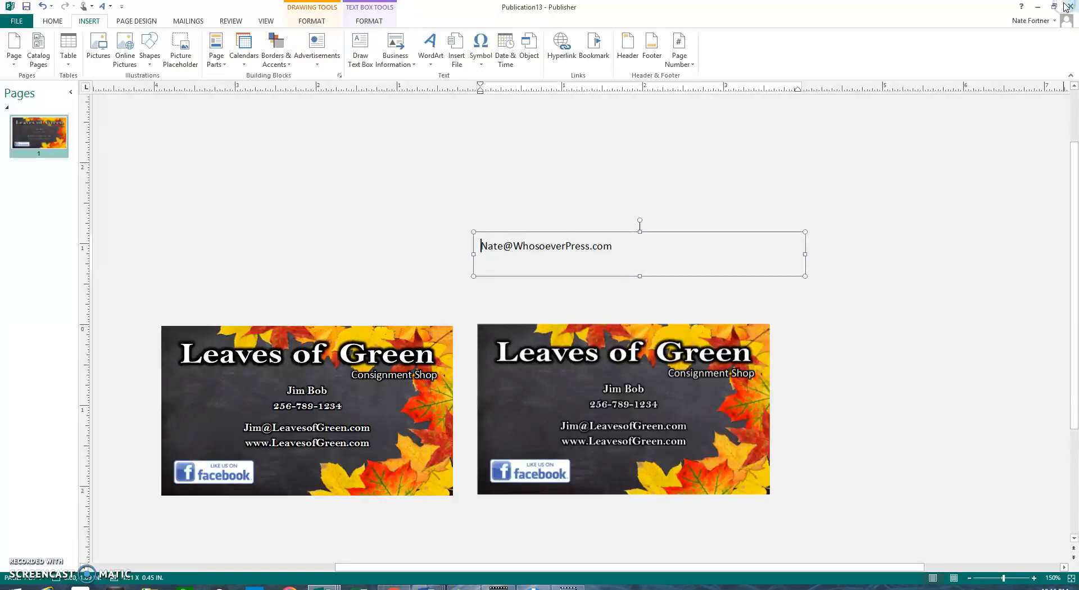